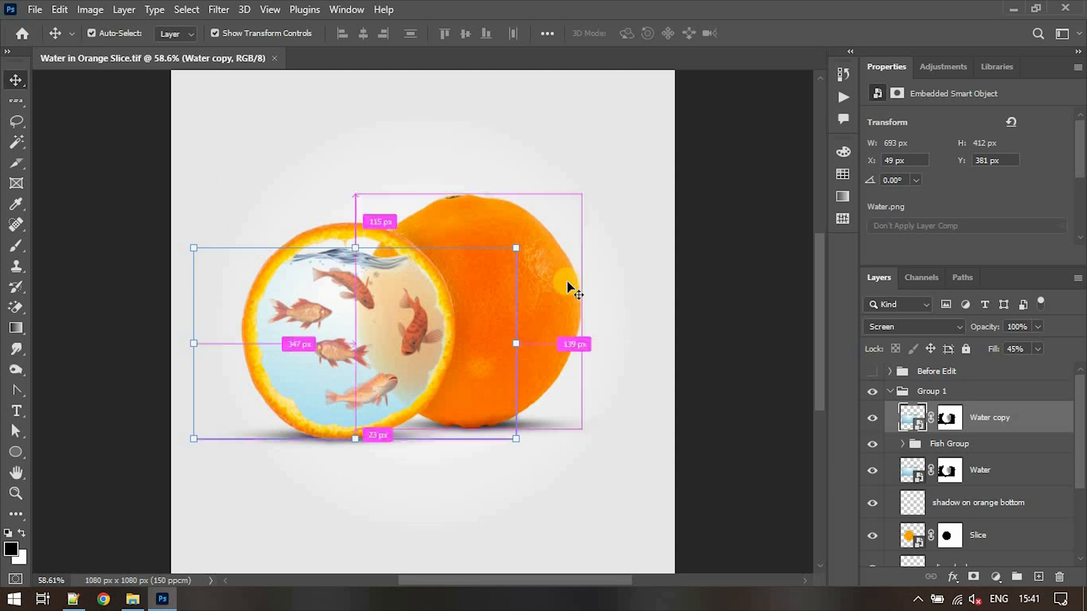
Create a 1080 x 1080 px document at 150 pixels/centimeter in 8-bit RGB Color with transparent background contents
key("ctrl+n")
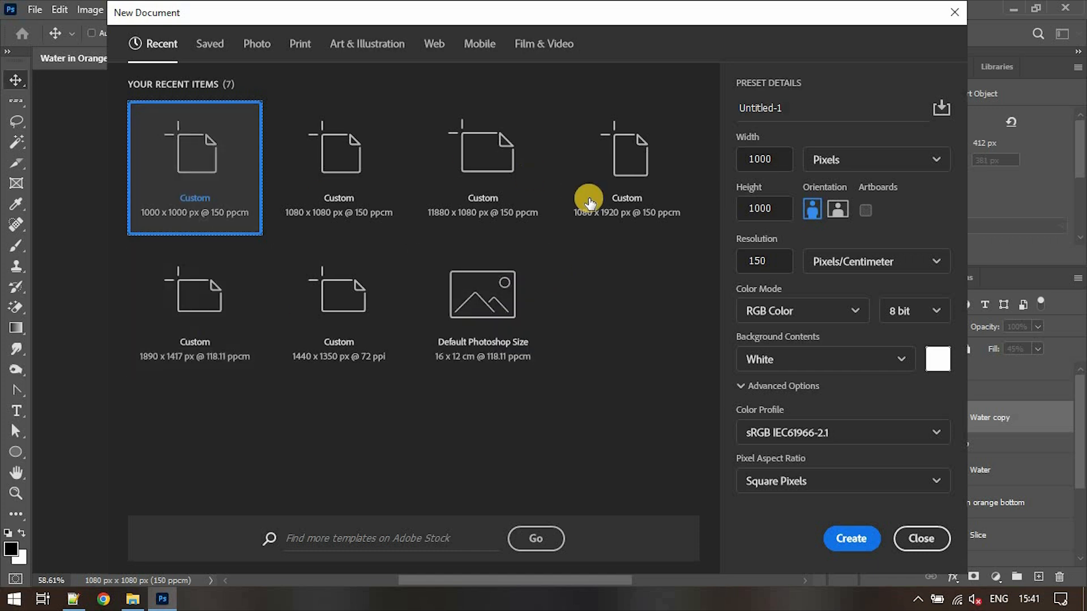
left_click(396, 196)
left_click(774, 260)
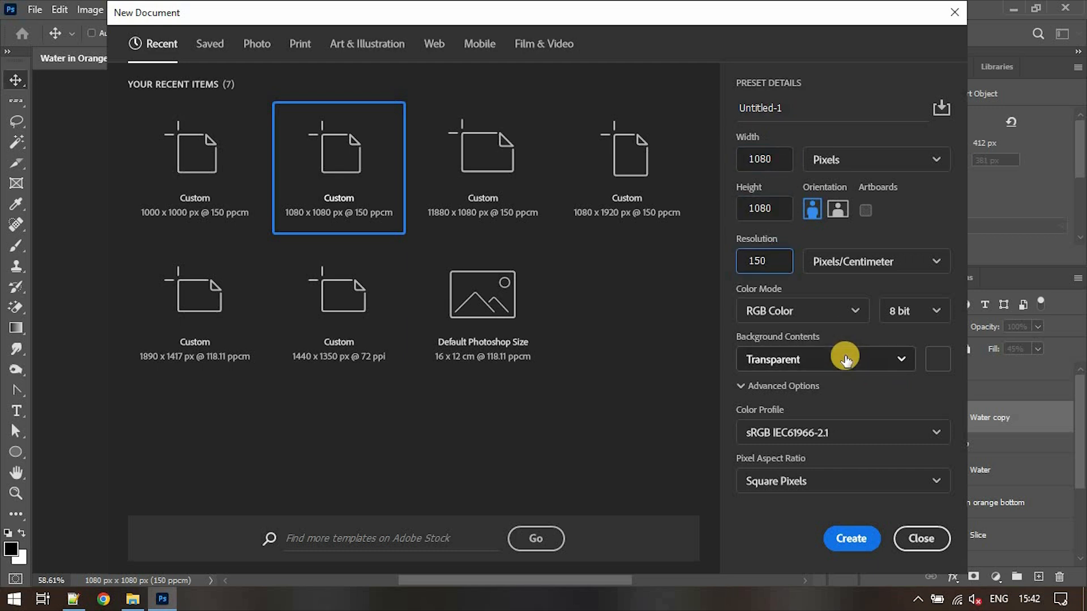
left_click(839, 311)
left_click(840, 312)
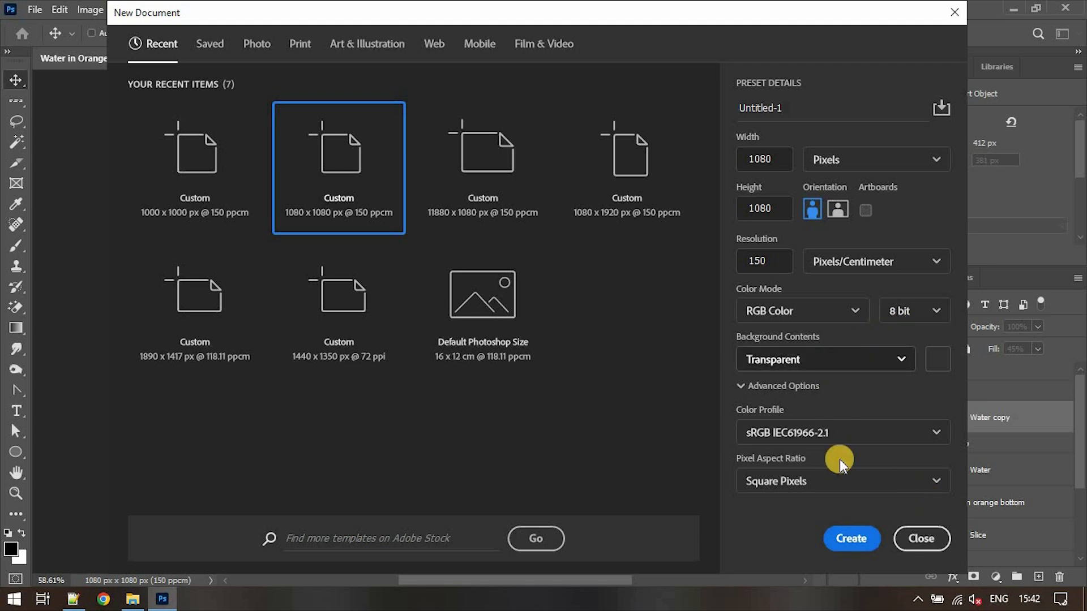
left_click(852, 538)
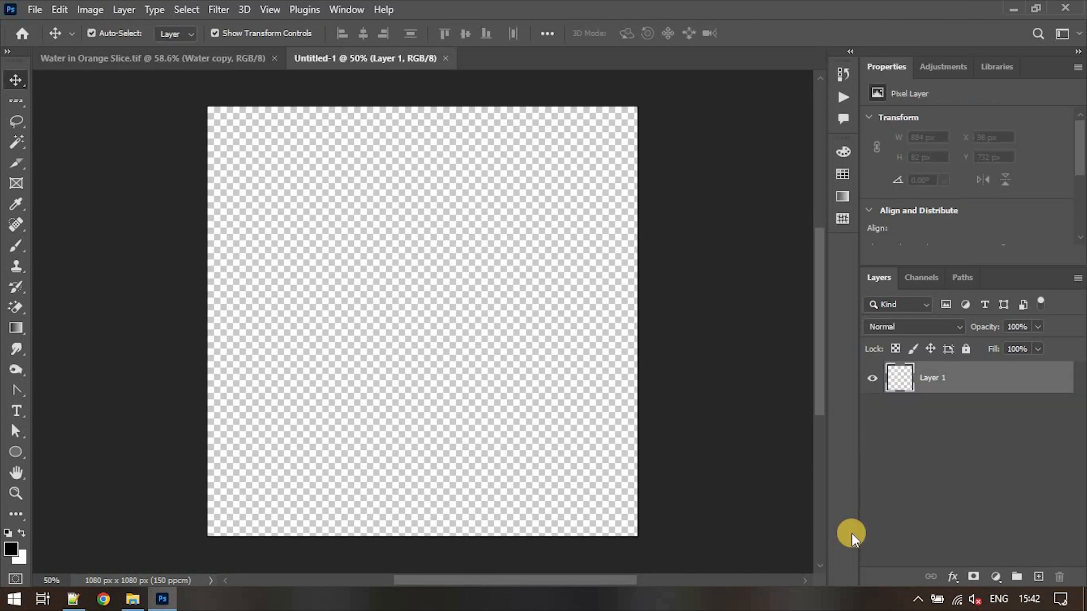
Add a Gradient fill layer using the black-to-white Foreground to Background preset from the Basics group
key("ctrl+0")
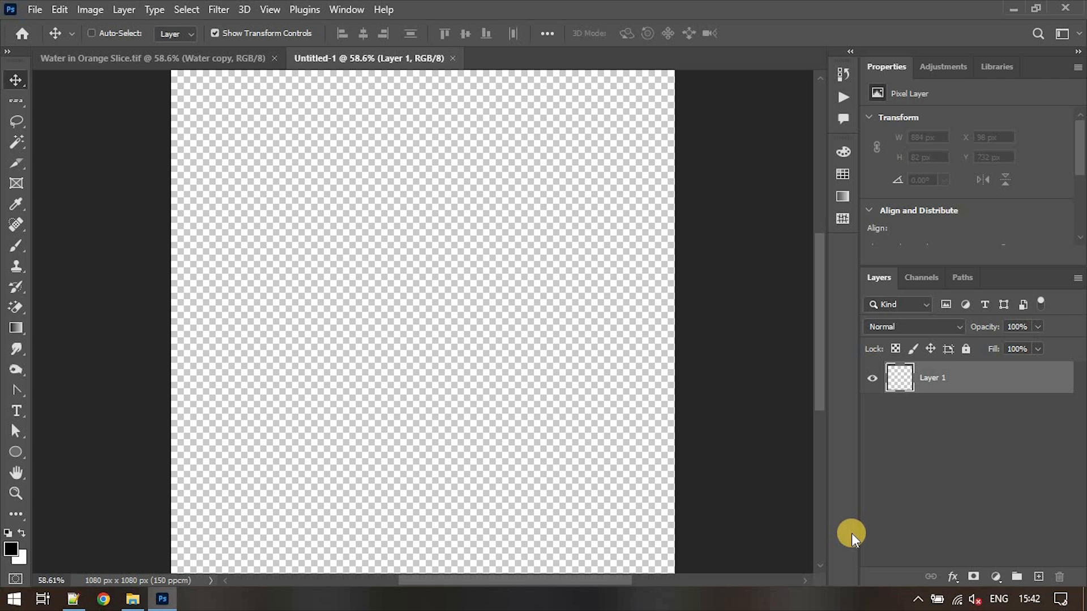
left_click(996, 577)
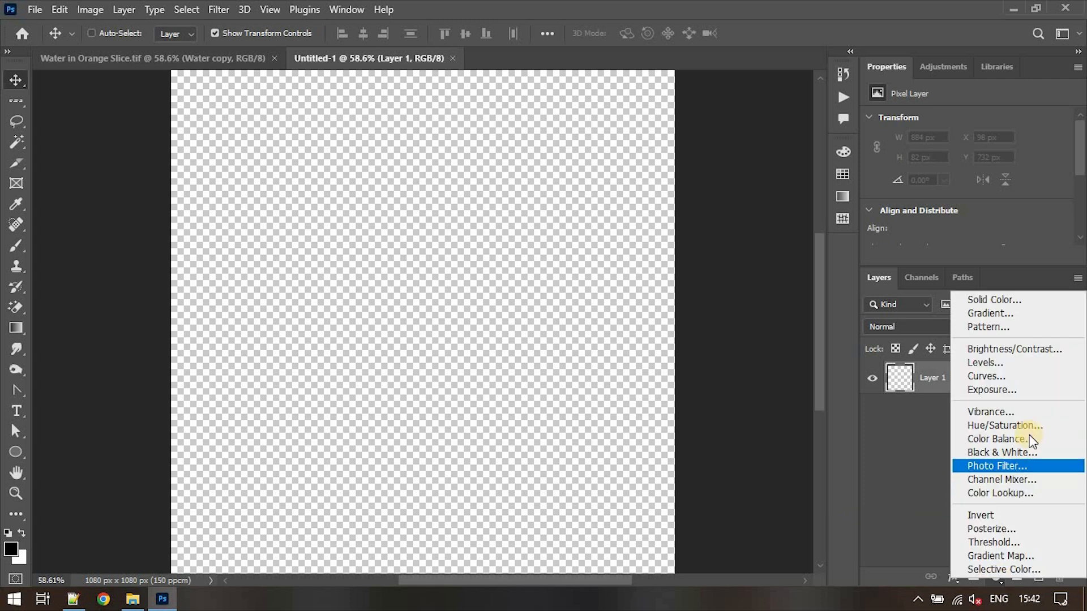
left_click(1026, 313)
left_click(842, 146)
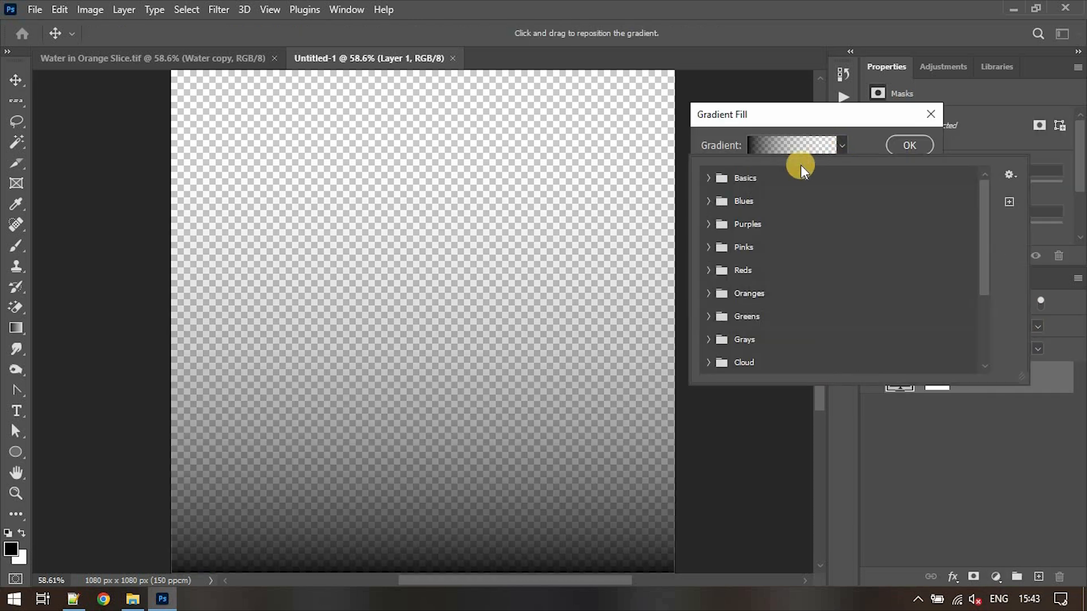
left_click(710, 178)
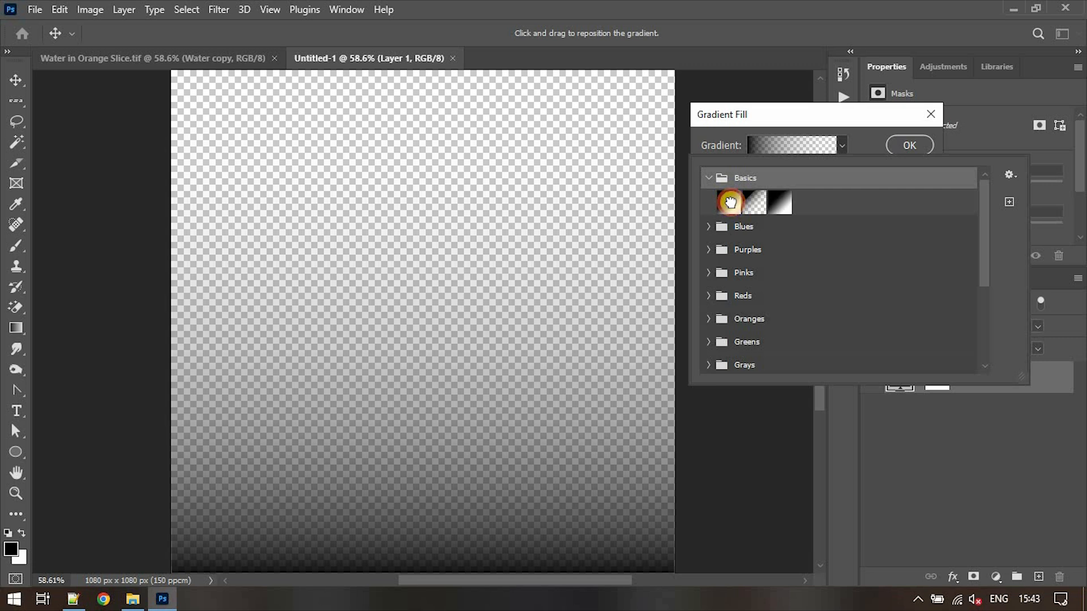
left_click(730, 202)
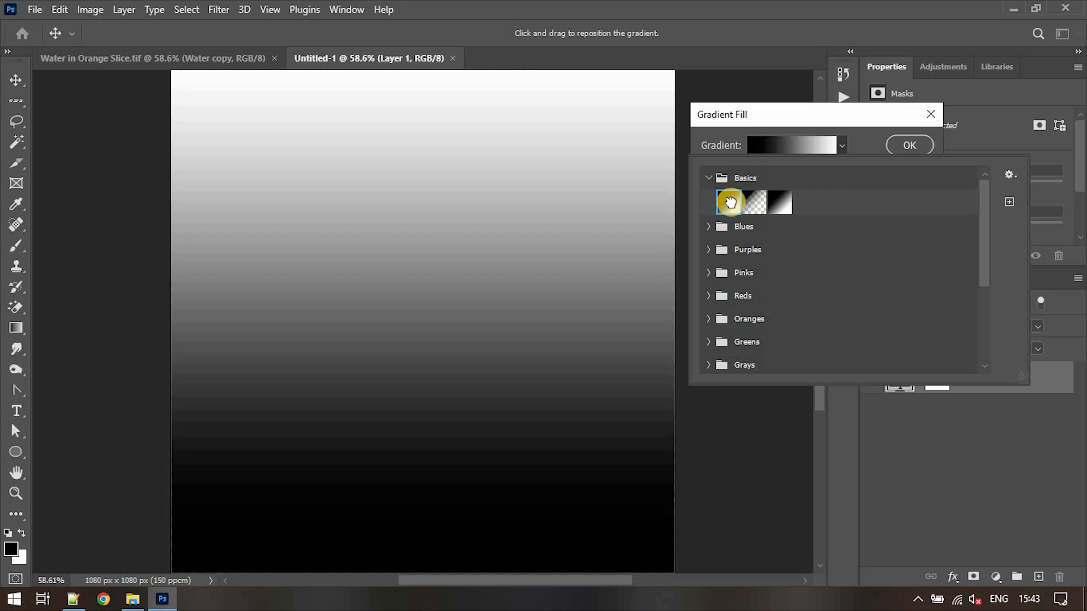
left_click(866, 147)
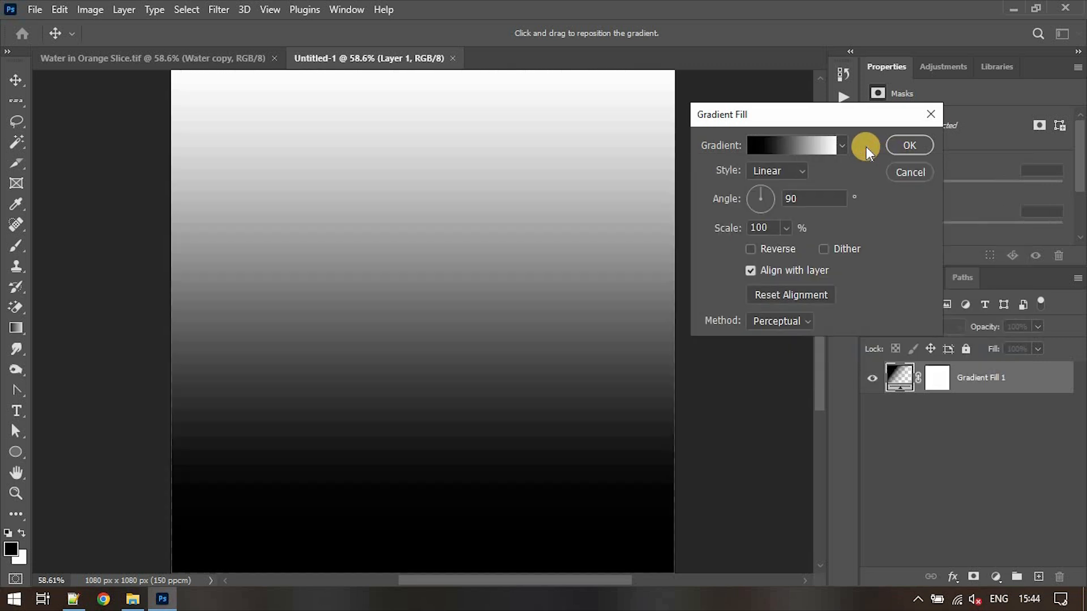
Change the gradient's black color stop to light grey c1c1c1 and accept the edited gradient
left_click(812, 142)
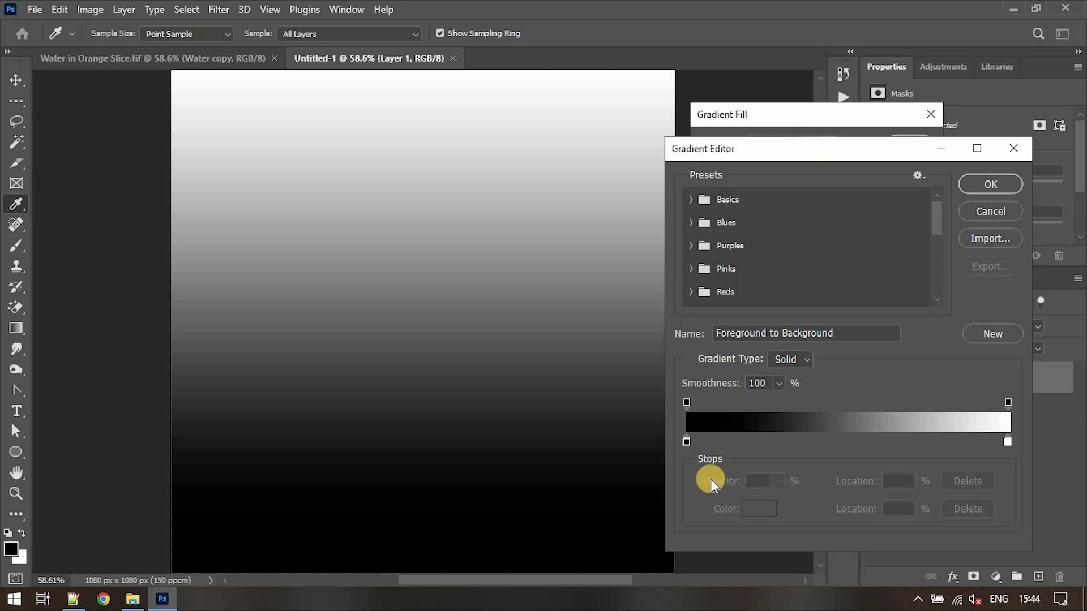
left_click(687, 442)
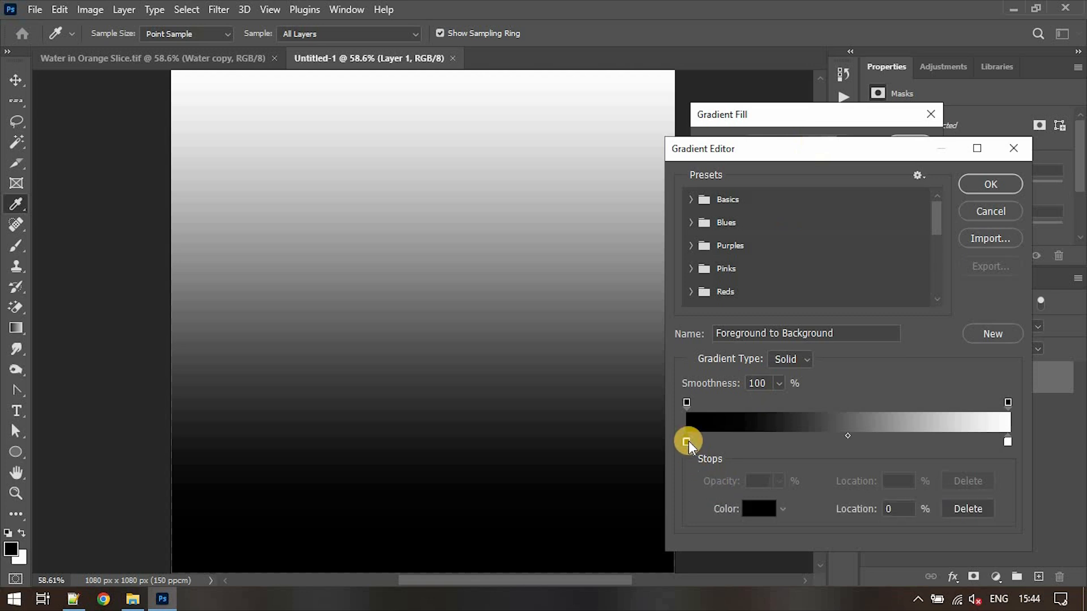
left_click(755, 508)
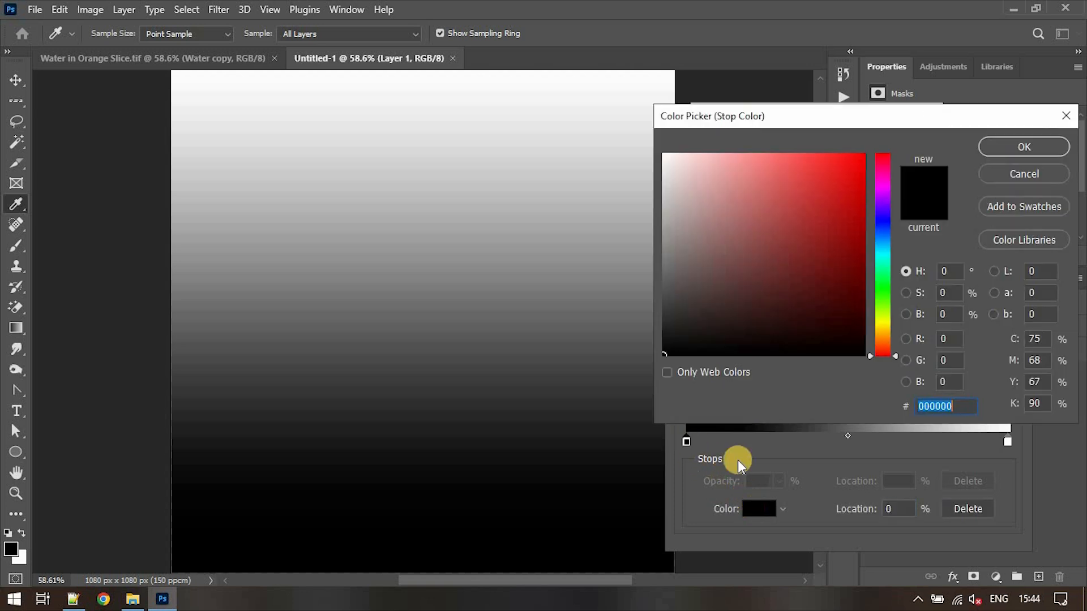
left_click_drag(671, 274, 663, 202)
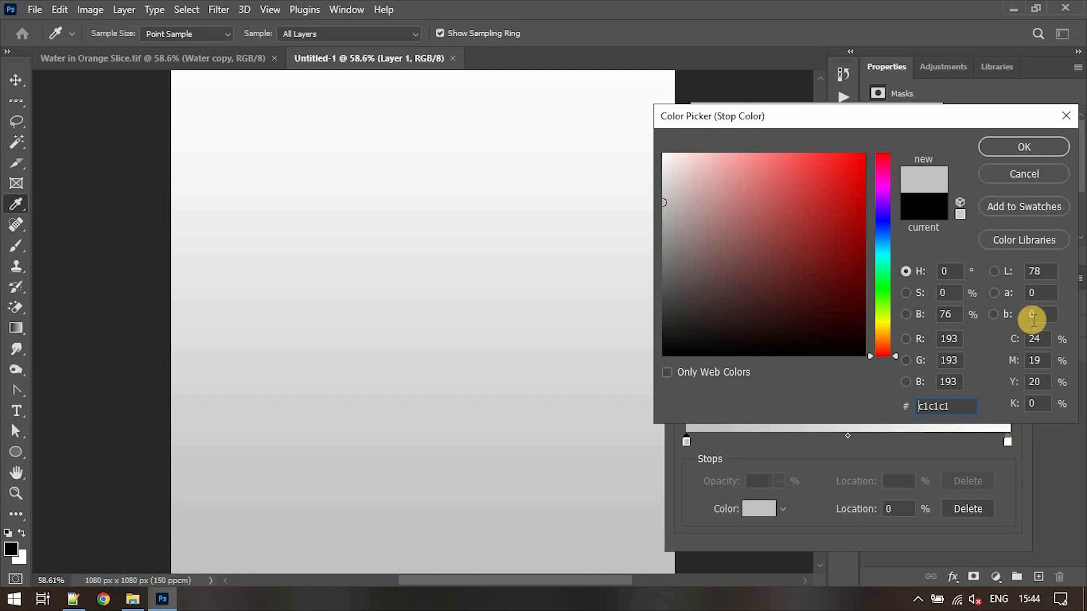
left_click(1025, 146)
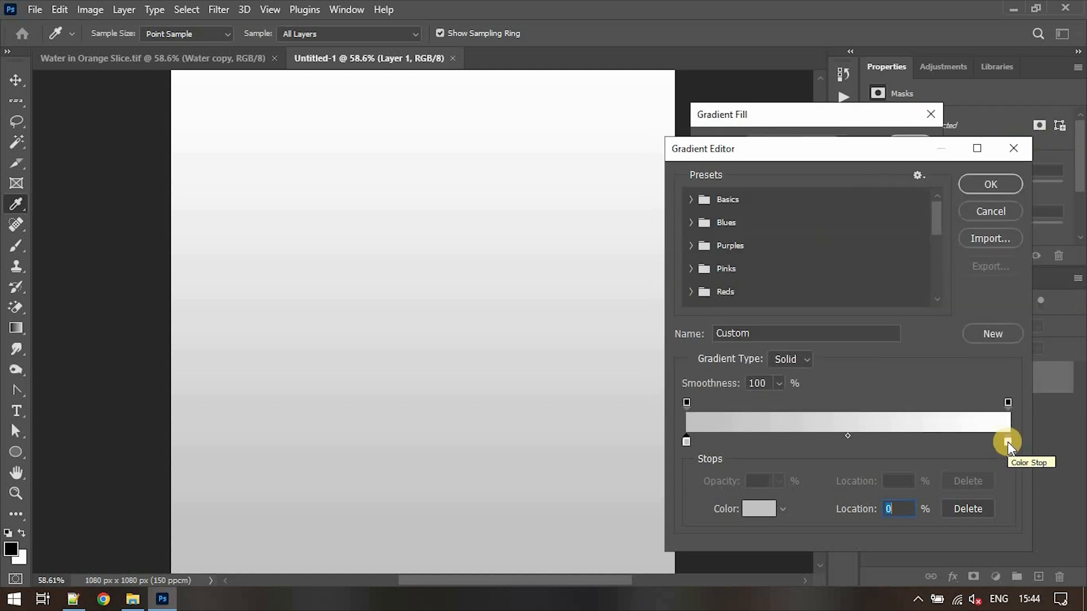
left_click(992, 185)
Set the gradient fill's style to Radial, reverse it so white is in the centre, and apply it
left_click(794, 169)
left_click(777, 199)
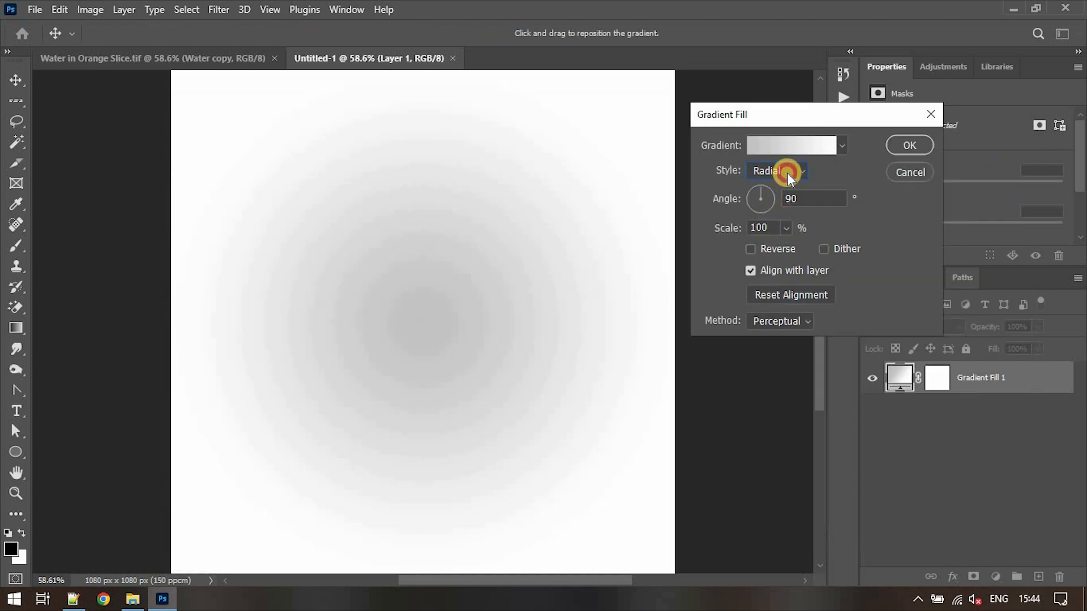
left_click(787, 172)
left_click(780, 201)
left_click(748, 249)
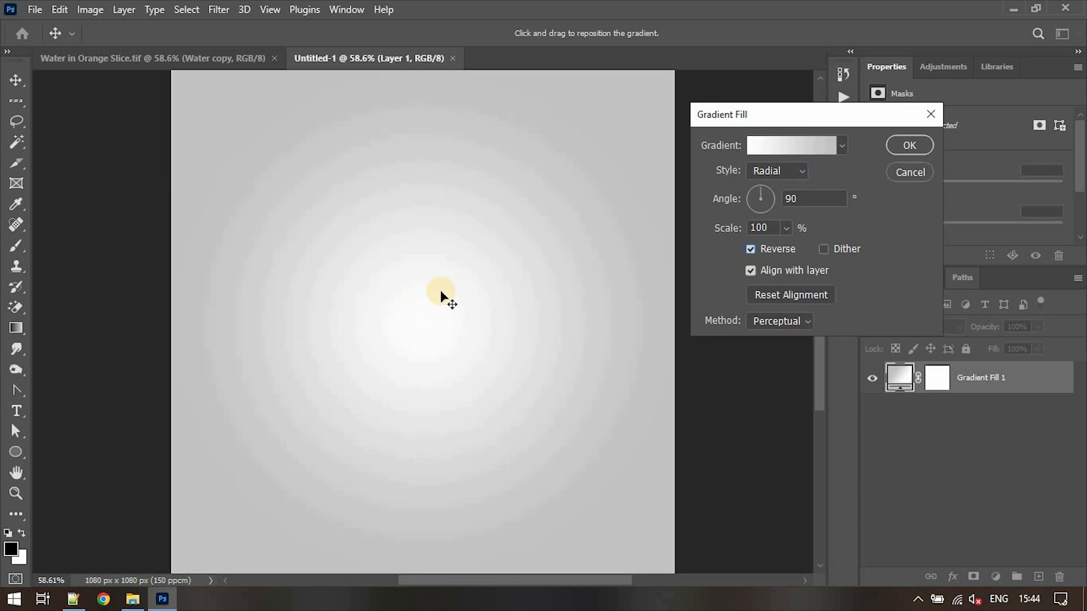
left_click(906, 143)
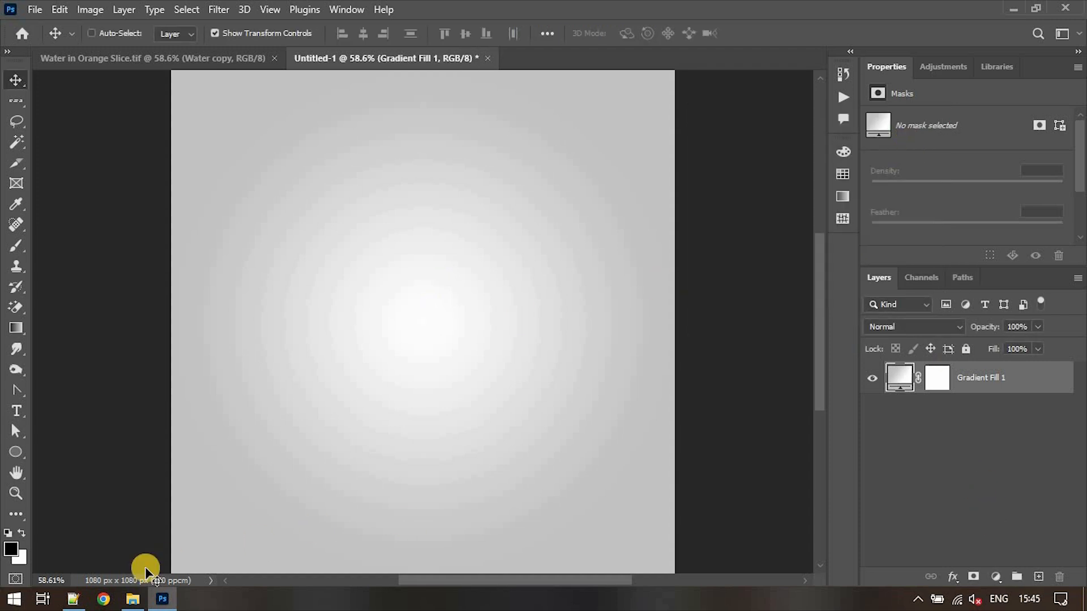
Place the Orange image from the Water in Orange Slice - Assets folder into the new document
left_click(134, 600)
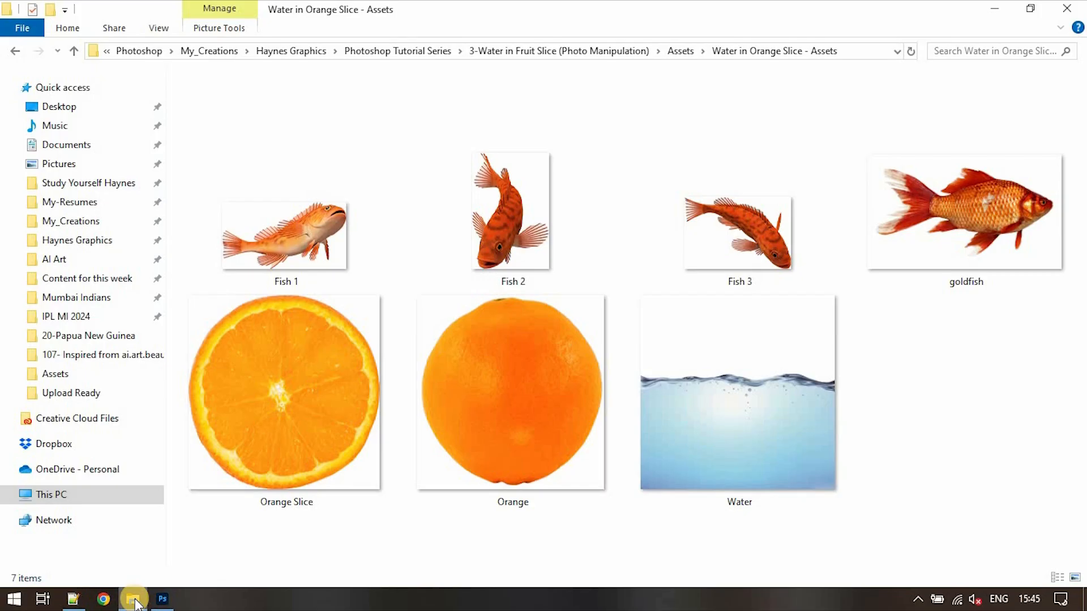
left_click(554, 352)
left_click_drag(249, 538, 430, 363)
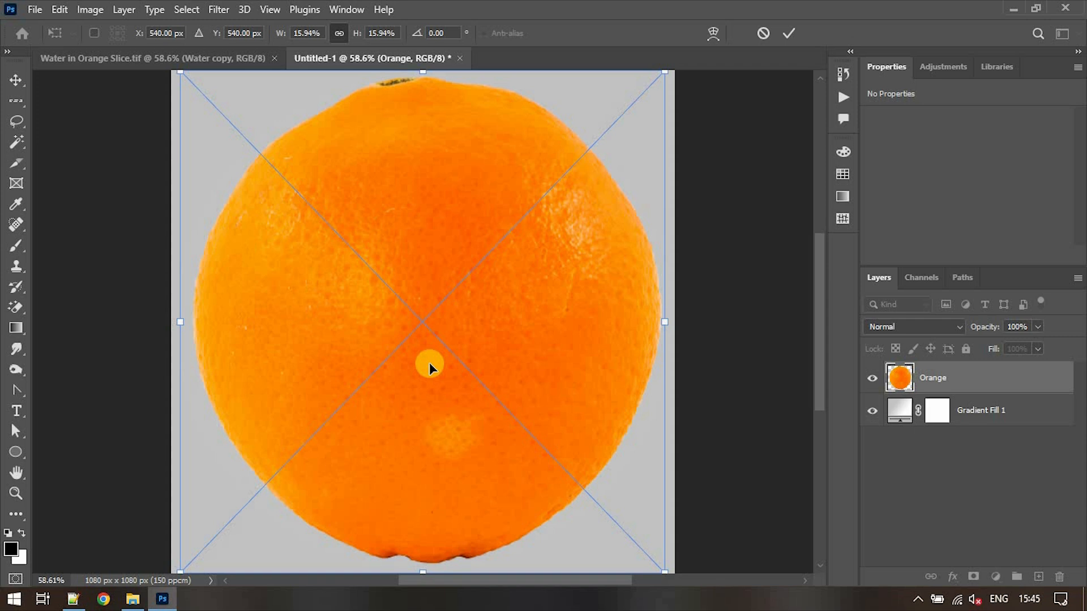
key("Return")
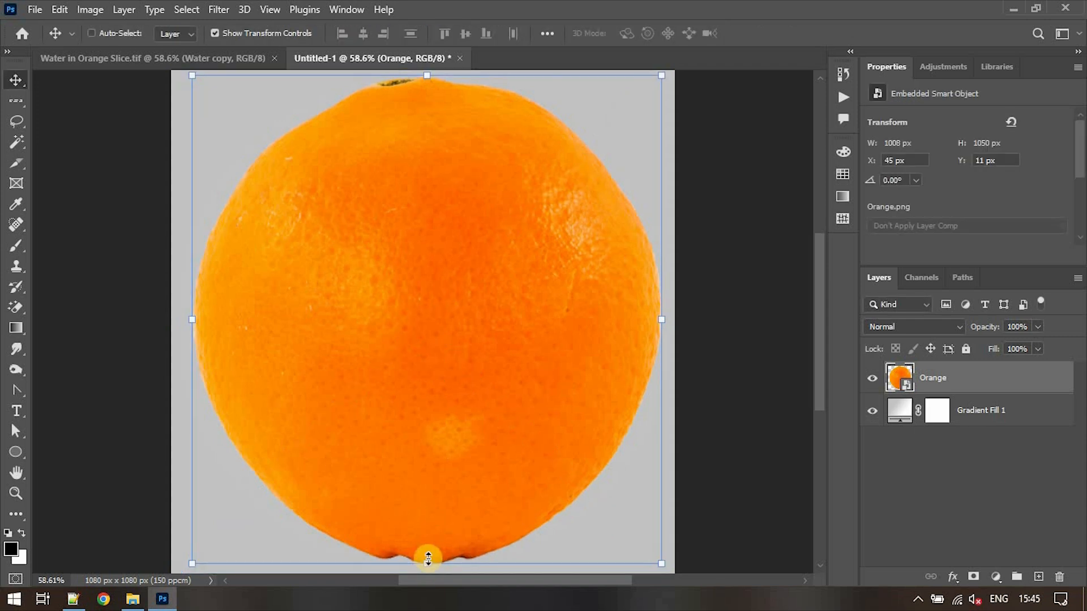
Scale the whole orange to about 436 x 454 px and position it slightly right of and above the canvas centre
left_click_drag(428, 564, 437, 491)
left_click_drag(516, 286, 515, 329)
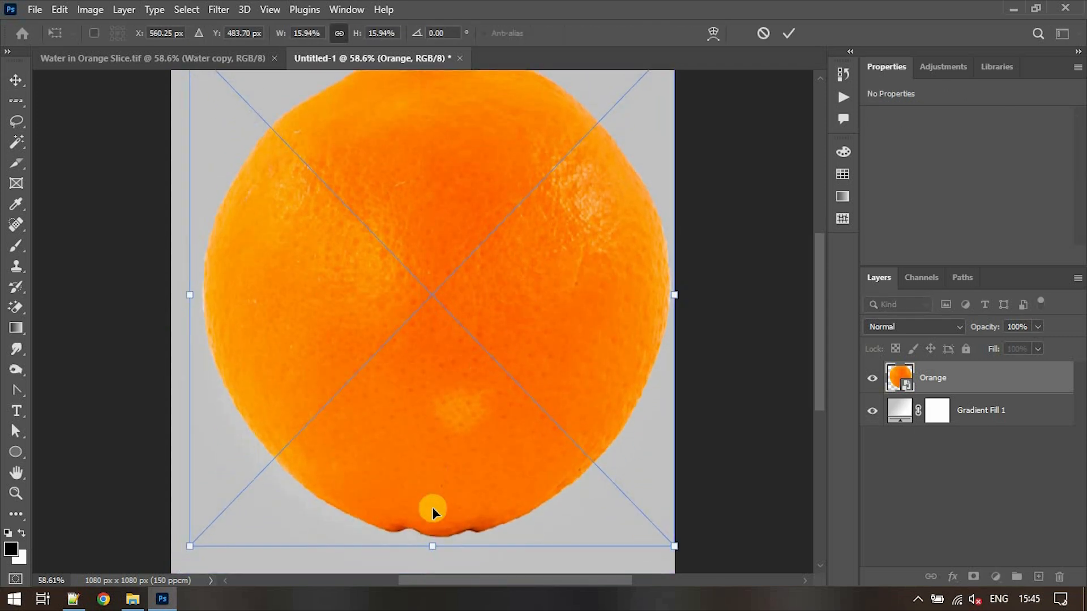
left_click_drag(430, 546, 432, 288)
left_click_drag(440, 191, 477, 267)
left_click_drag(468, 385, 468, 354)
left_click_drag(505, 270, 505, 294)
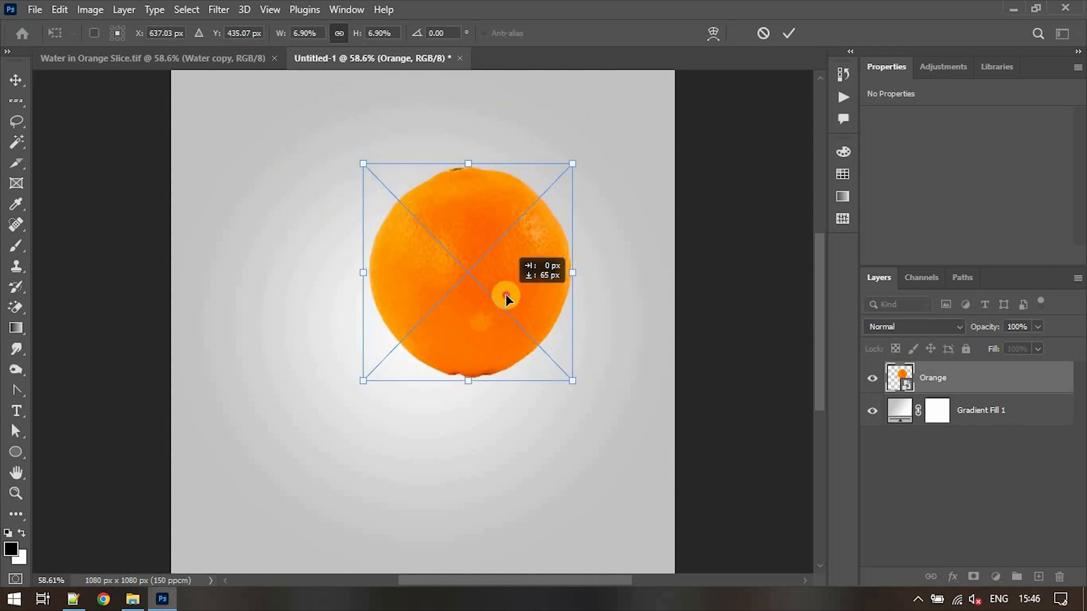
key("Return")
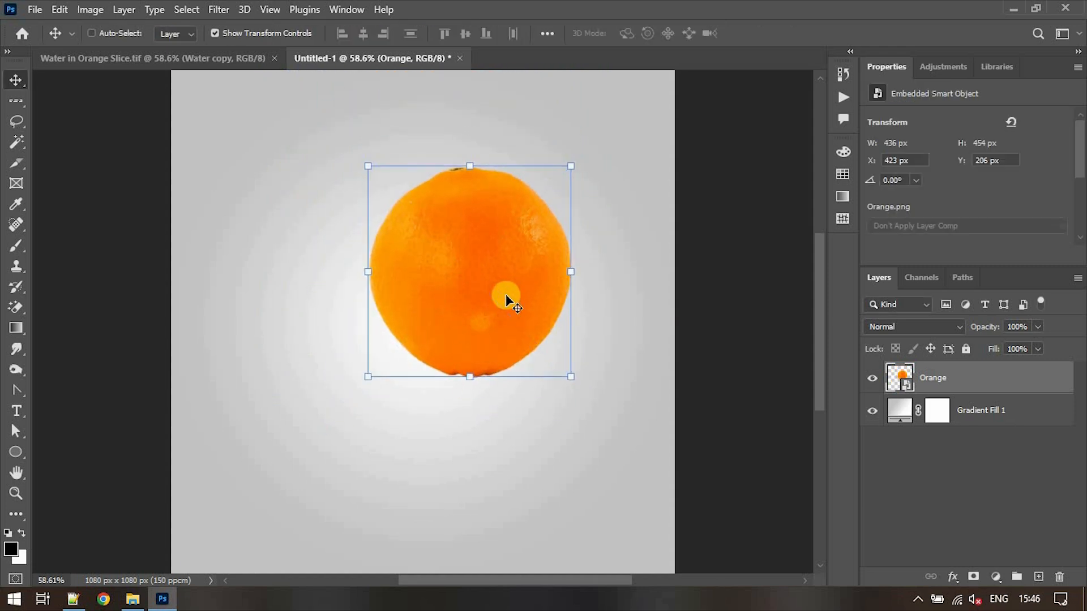
Place the Orange Slice image from the assets folder into the document above the orange
left_click(134, 601)
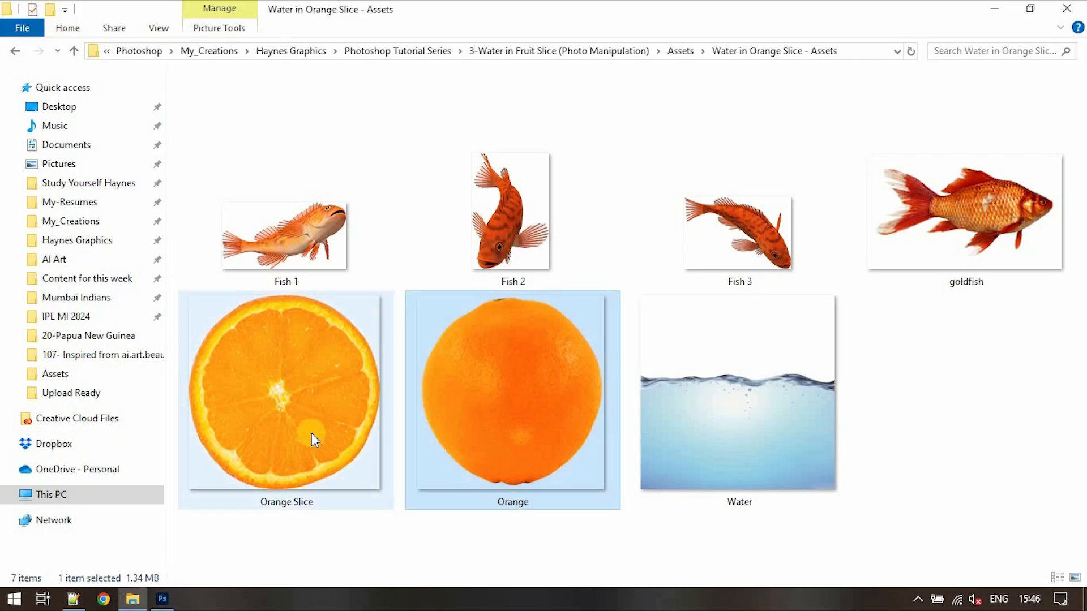
left_click(314, 428)
left_click_drag(314, 427, 357, 385)
Scale the orange slice to about 446 x 454 px and position it overlapping the left side of the whole orange
left_click_drag(422, 572, 423, 366)
left_click(453, 255)
mouse_move(453, 256)
left_mouse_down()
mouse_move(440, 265)
mouse_move(438, 248)
left_mouse_up()
left_click_drag(407, 81, 404, 170)
left_click_drag(407, 207, 377, 220)
key("Return")
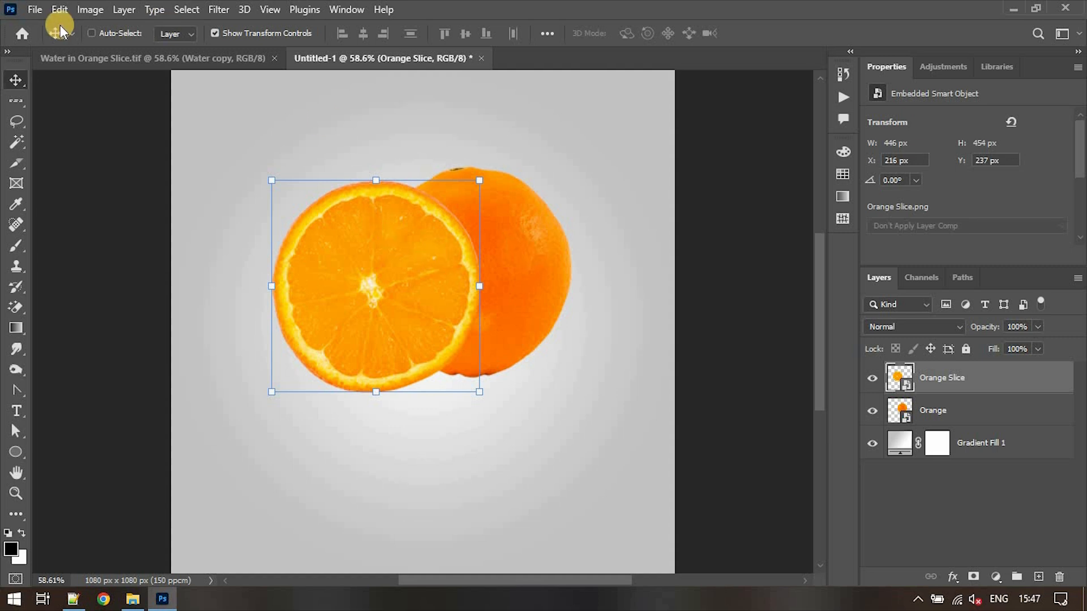
Add an empty layer directly above the gradient fill and flatten the Soft Round brush into a thin horizontal ellipse, sized 62 px
left_click(982, 442)
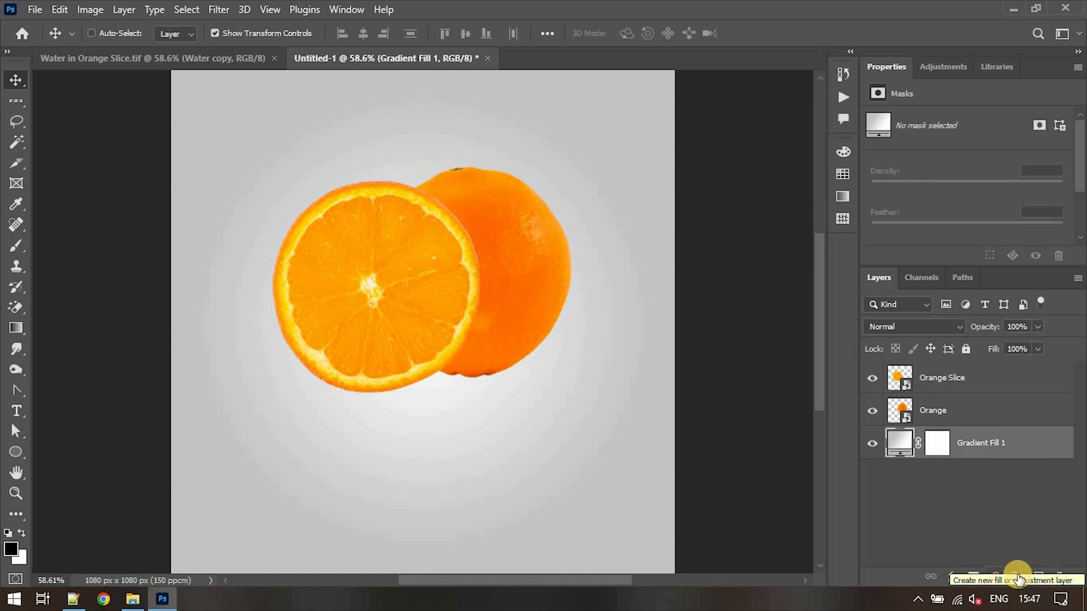
left_click(1039, 577)
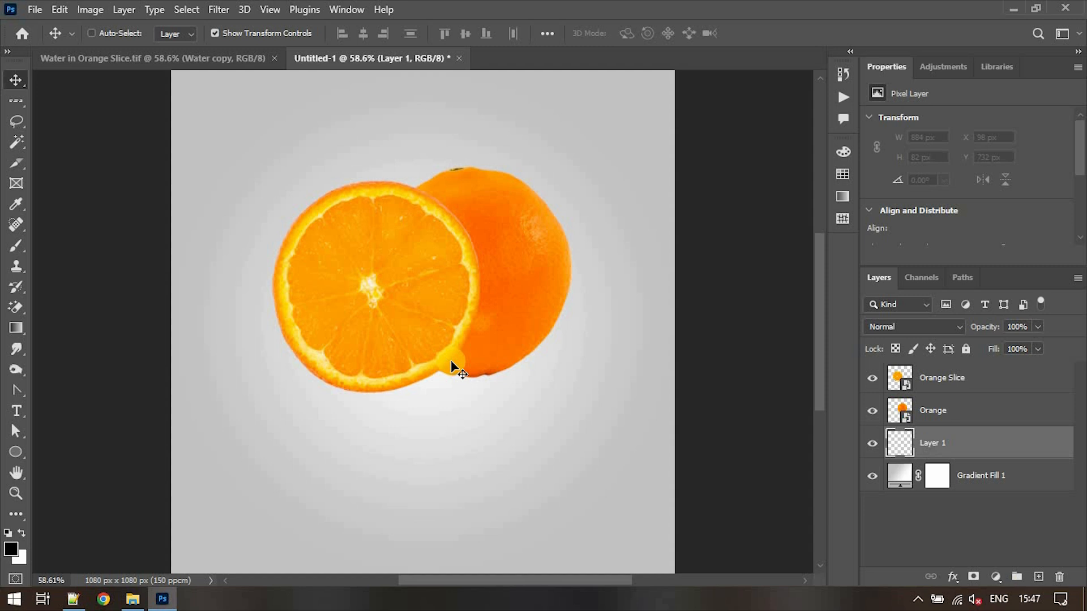
key("b")
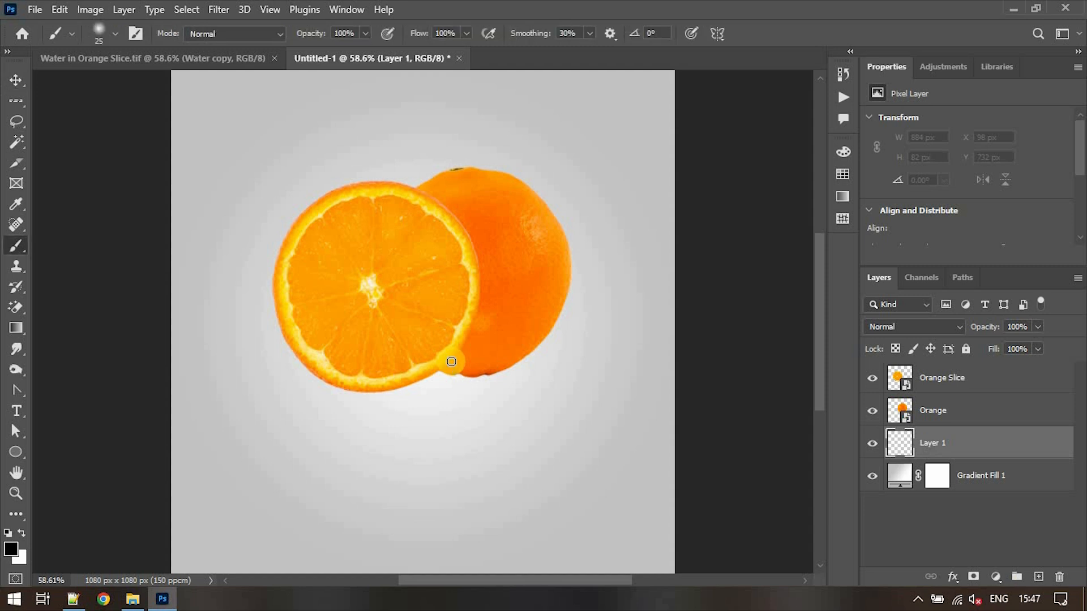
left_click(114, 36)
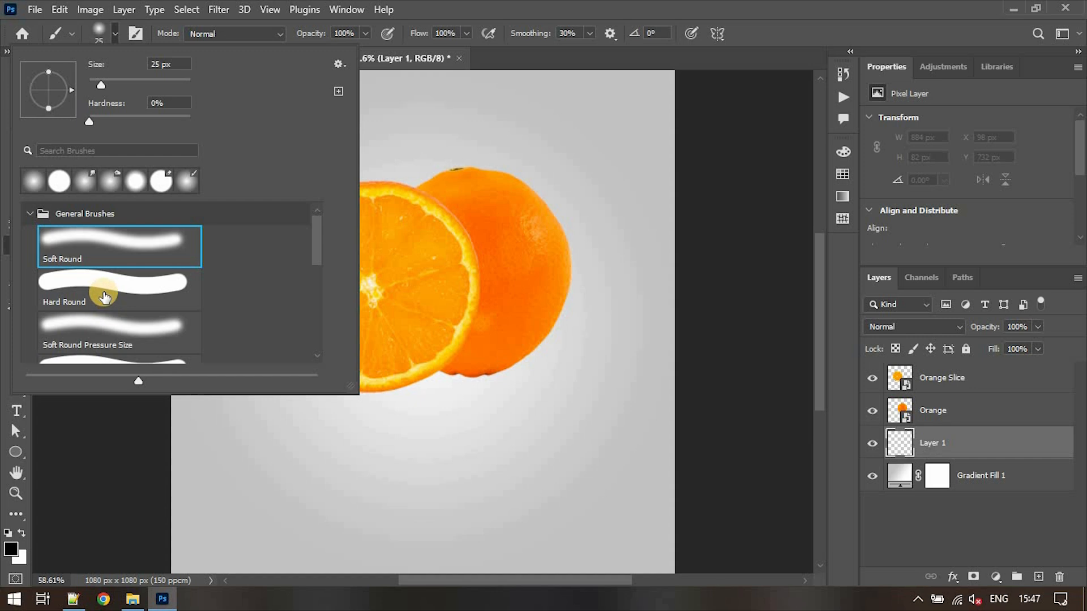
left_click(102, 245)
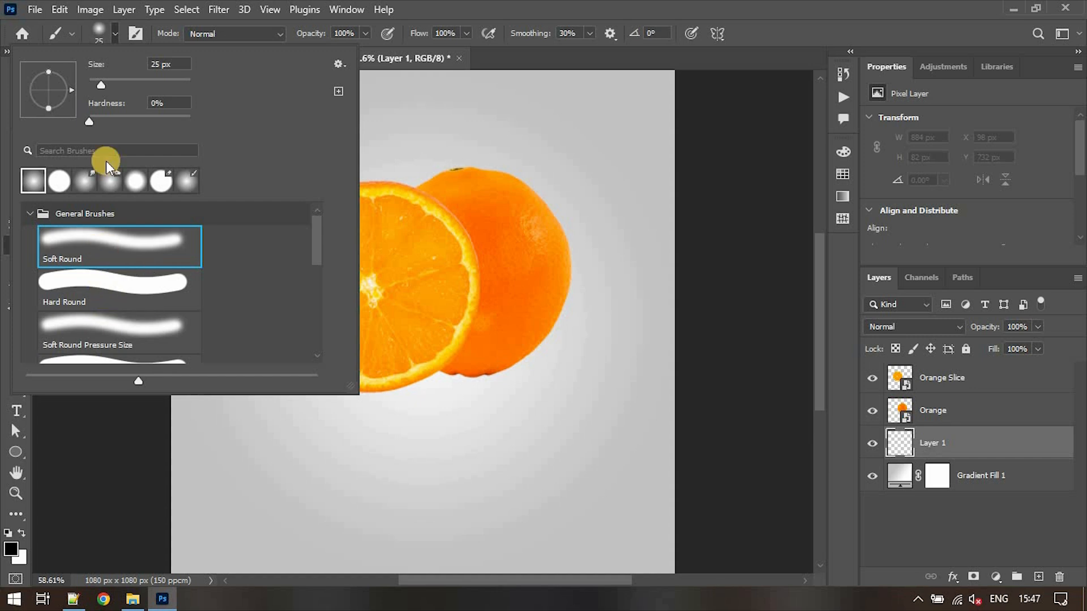
left_click_drag(49, 73, 46, 86)
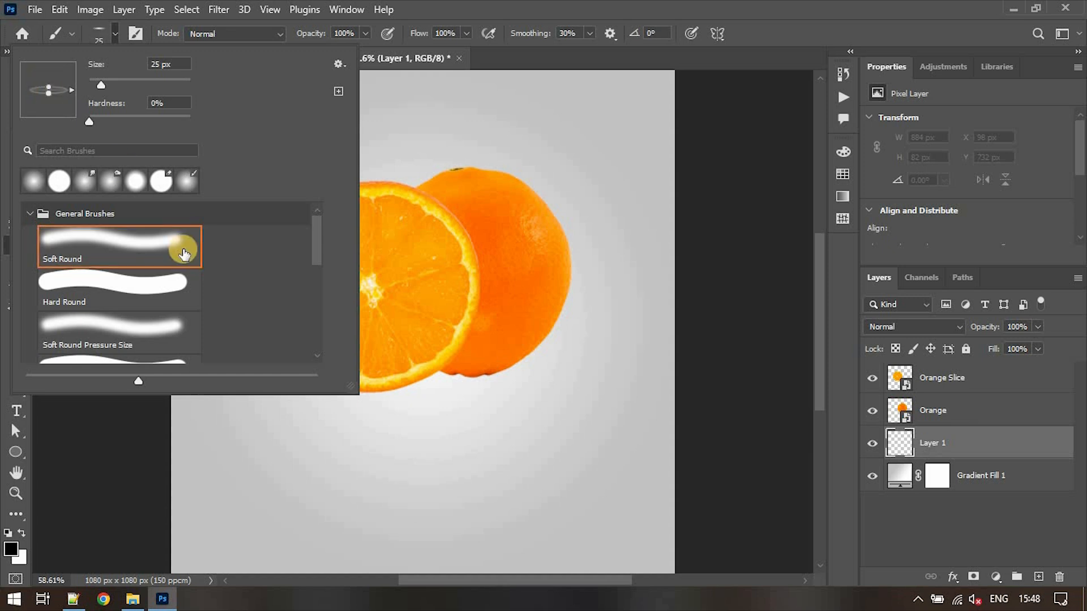
left_click_drag(103, 87, 126, 96)
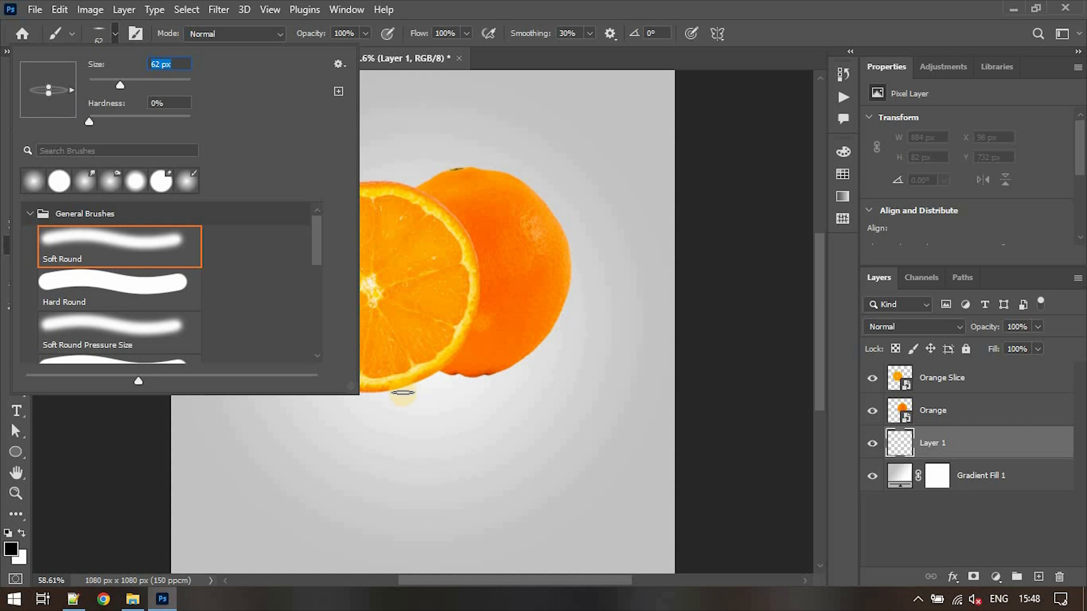
left_click(134, 471)
Enlarge the flattened brush to 400 px and stamp black shadows under the orange slice and the whole orange
key("]")
key("]")
key("]")
key("]")
key("]")
key("]")
key("]")
key("]")
key("]")
key("]")
key("]")
left_click(370, 391)
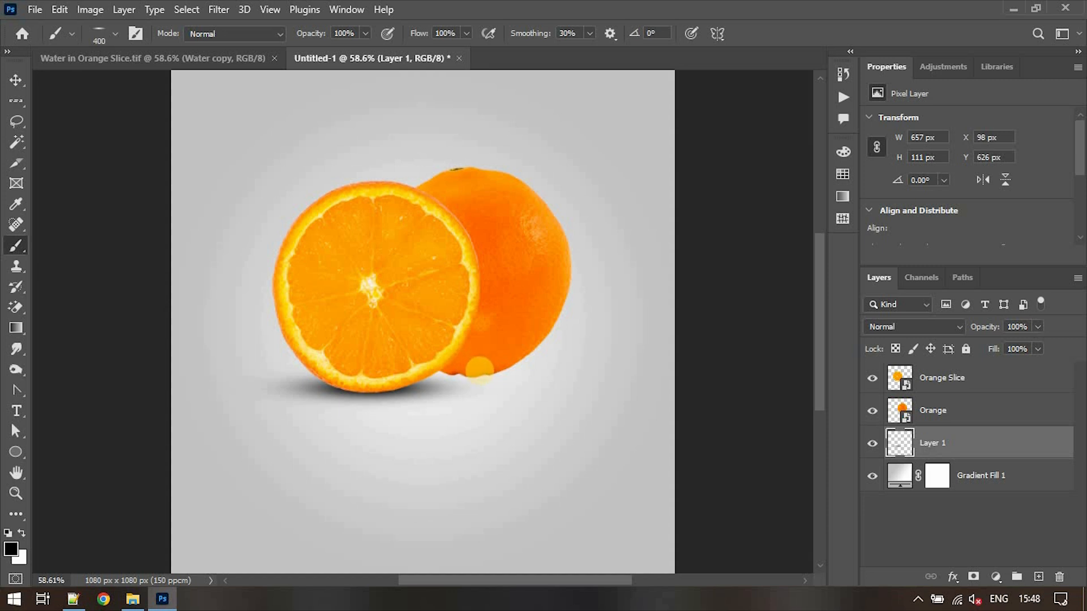
left_click(486, 371)
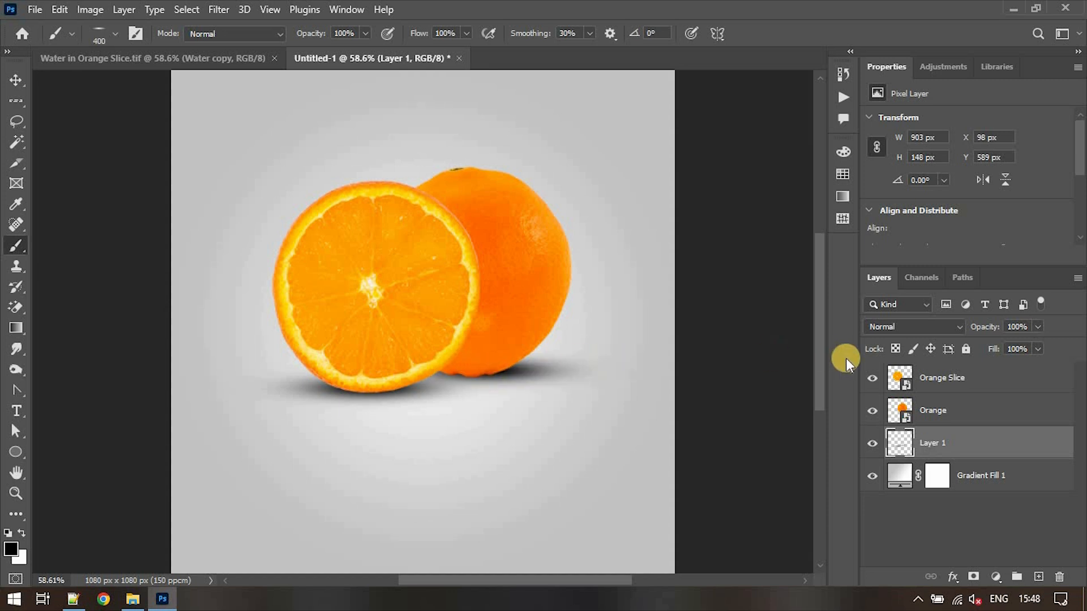
Lower the shadow layer's opacity to 70% and nudge it 3 px down and 1 px to the left
left_click(1039, 327)
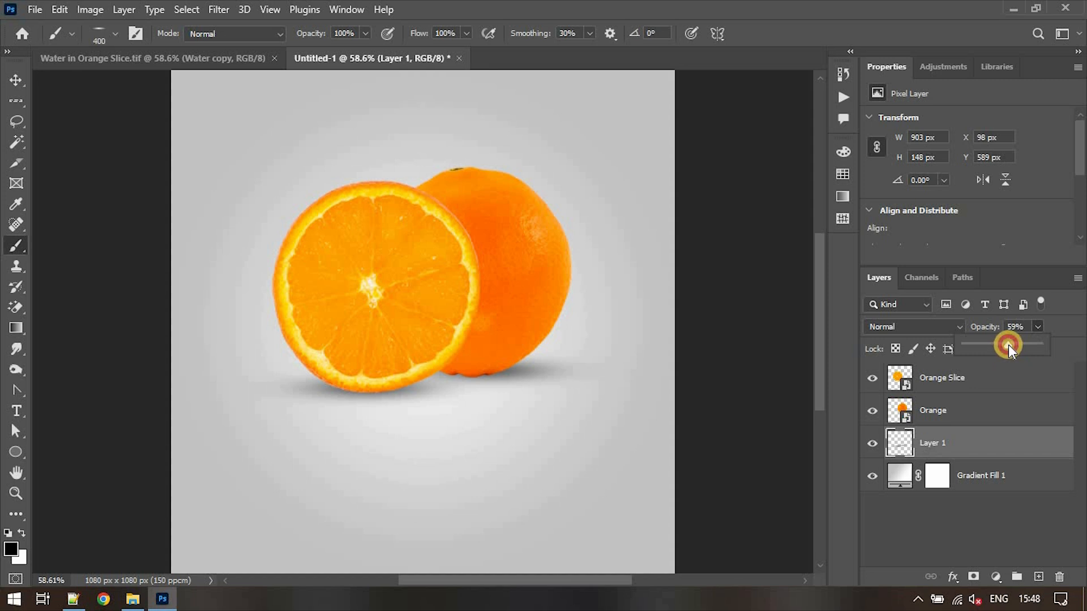
left_click_drag(1016, 343, 1017, 343)
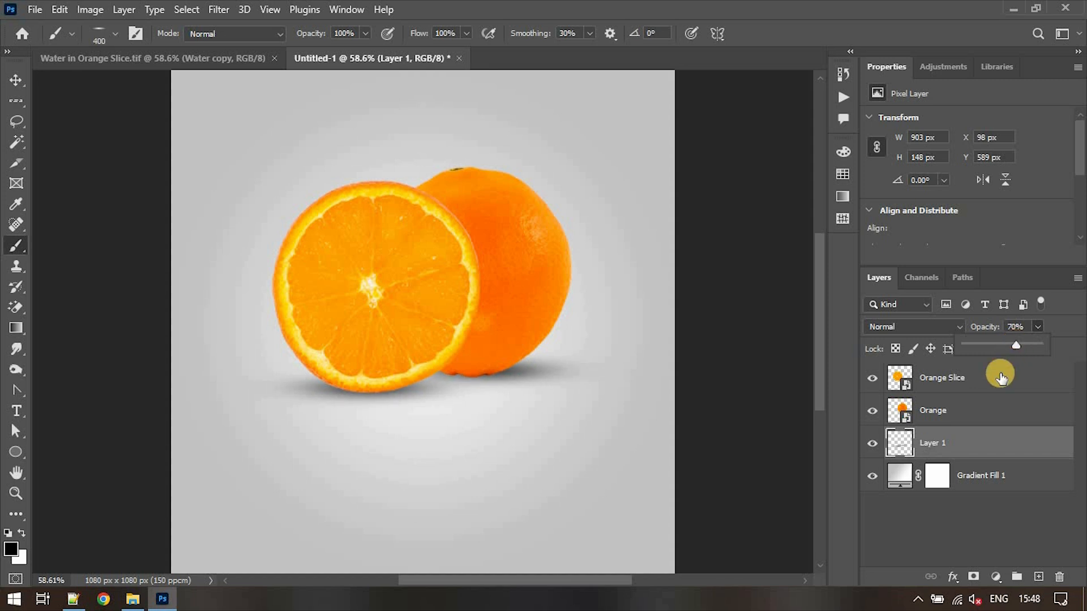
left_click(974, 446)
key("v")
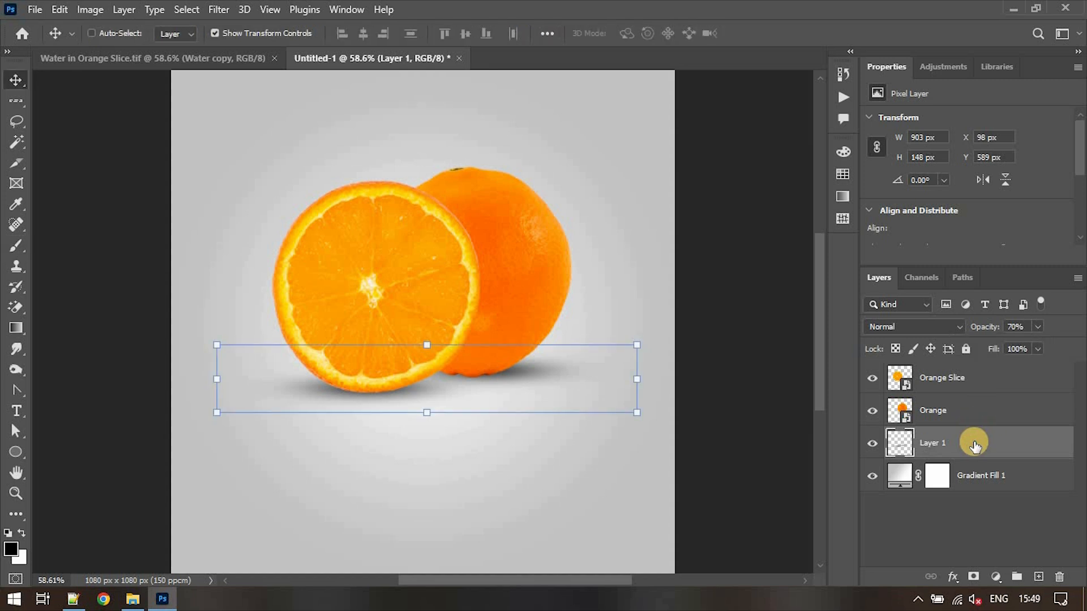
key("Down")
key("Down")
key("Down")
key("Left")
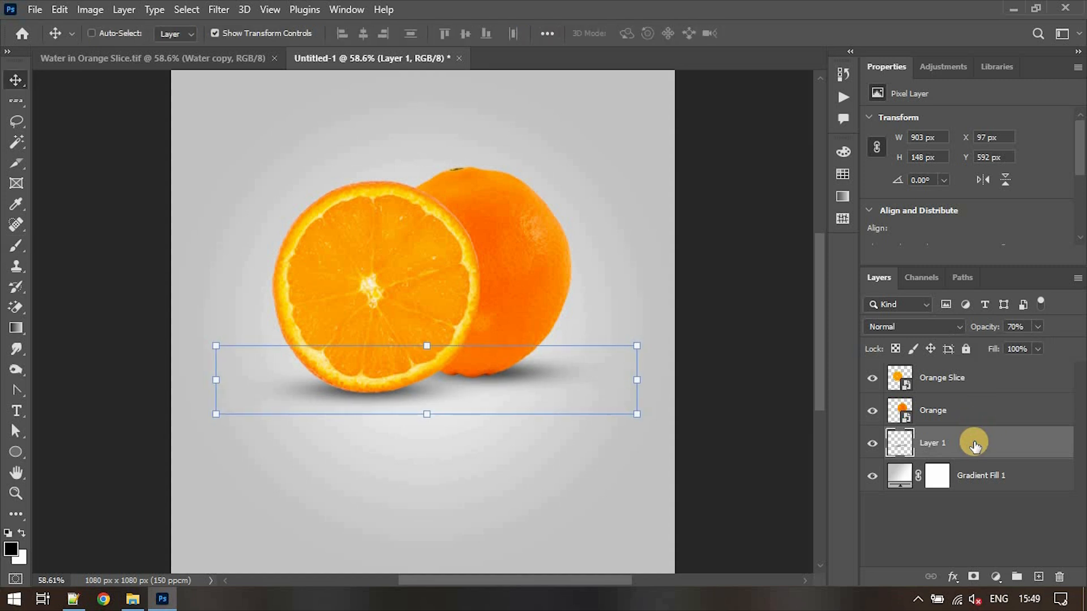
Rename the layer holding the painted shadows to "shadow"
double_click(931, 443)
type("shadow")
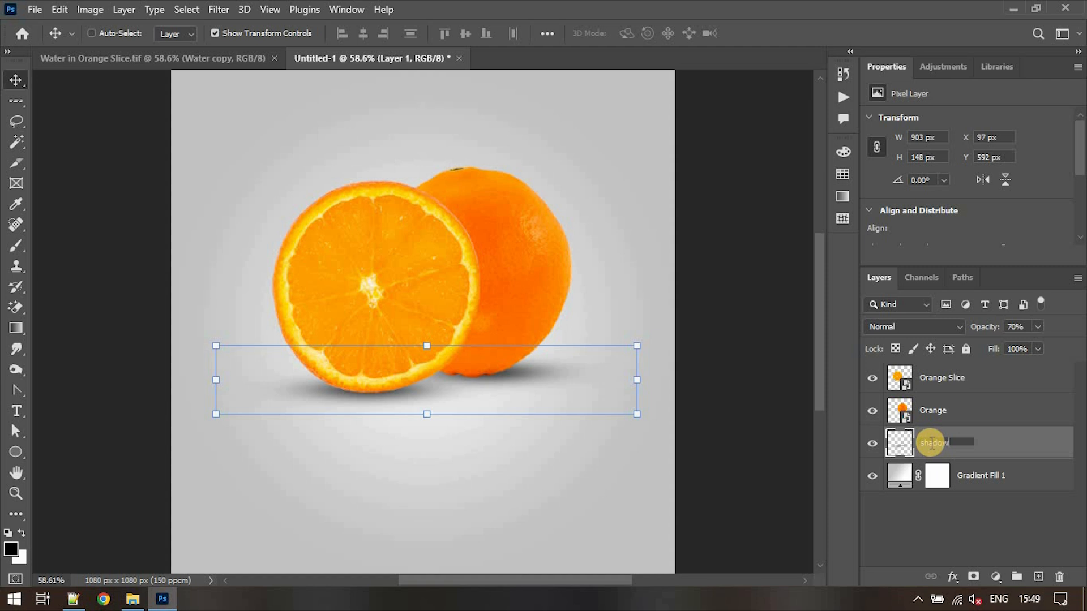
key("Return")
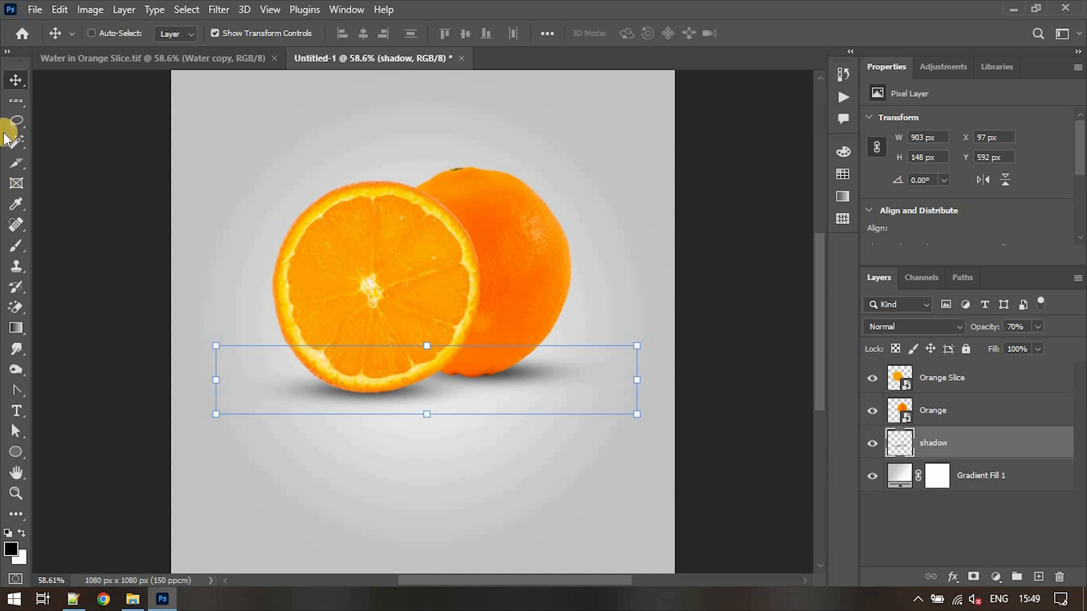
Select the pulp inside the rind on the Orange Slice layer using the Quick Selection tool in add mode
right_click(20, 139)
left_click(60, 157)
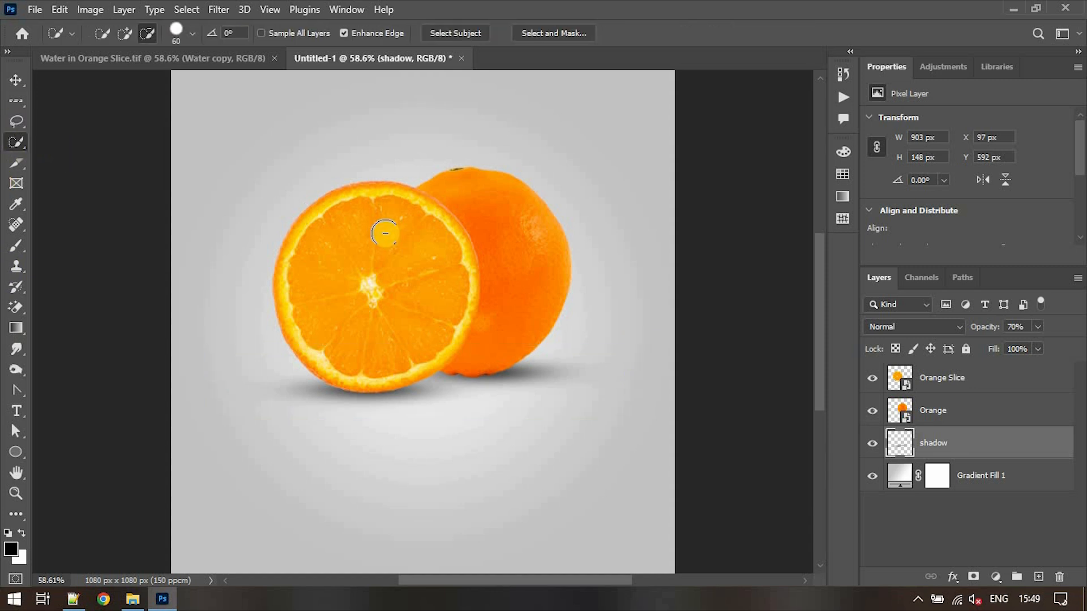
left_click(118, 33)
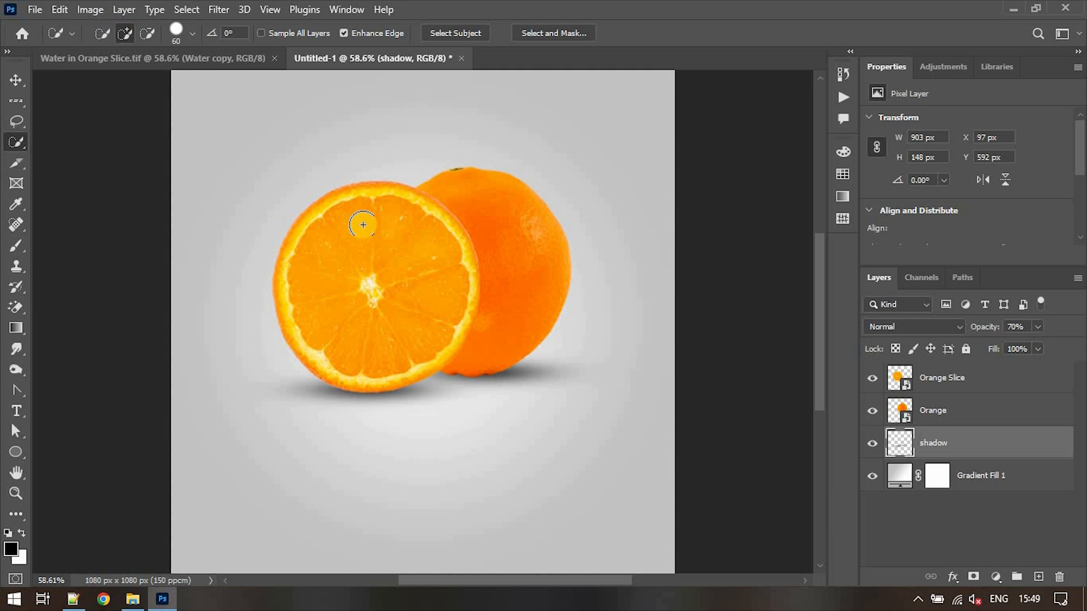
key("ctrl+1")
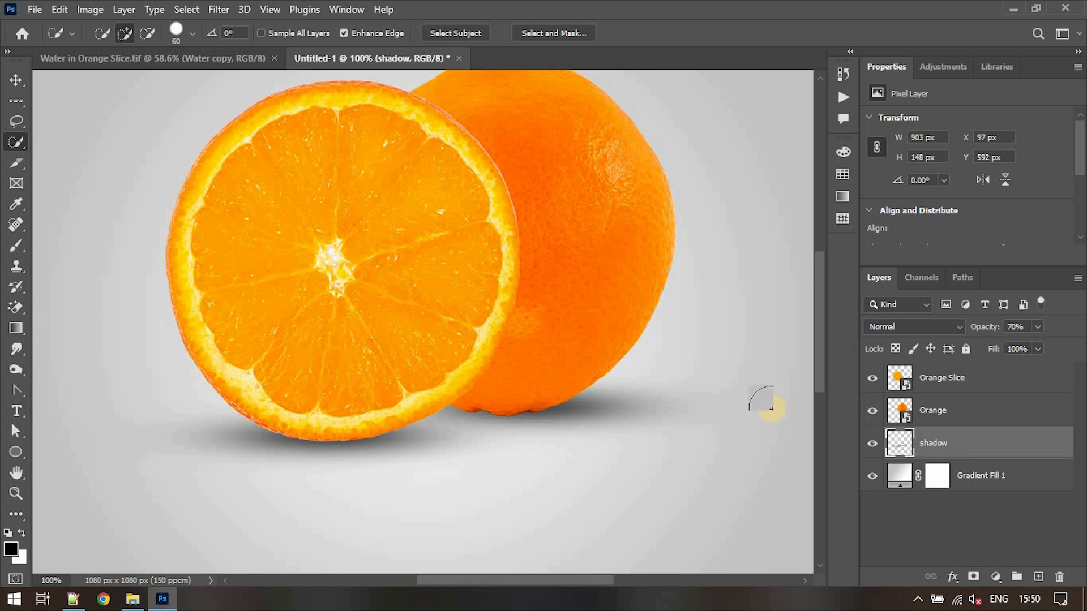
left_click(978, 381)
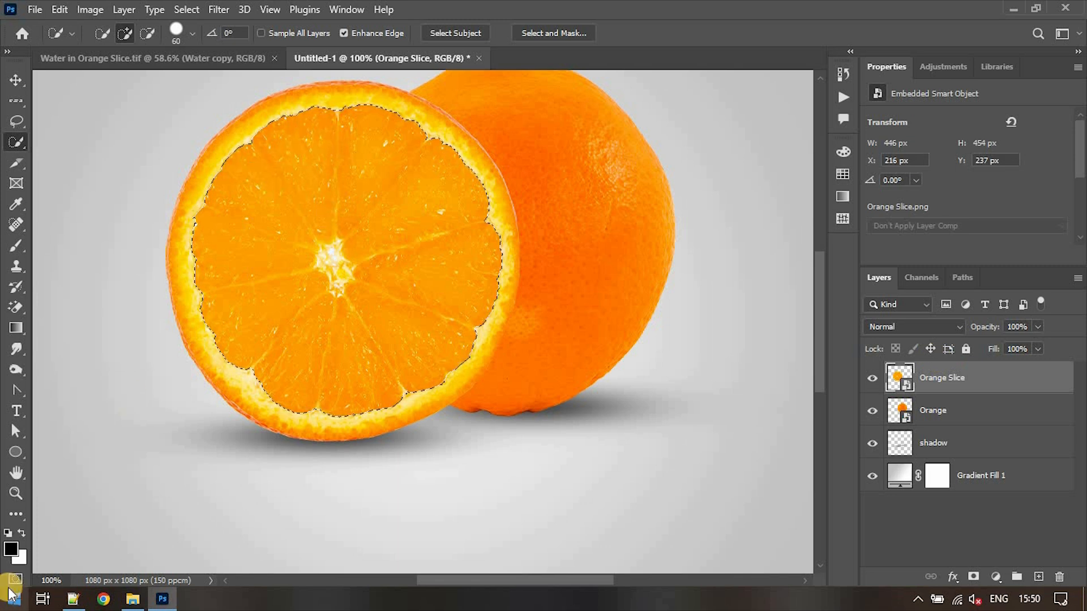
Add an inverted layer mask to the Orange Slice layer that hides the selected pulp and keeps only the rind ring
left_click(23, 534)
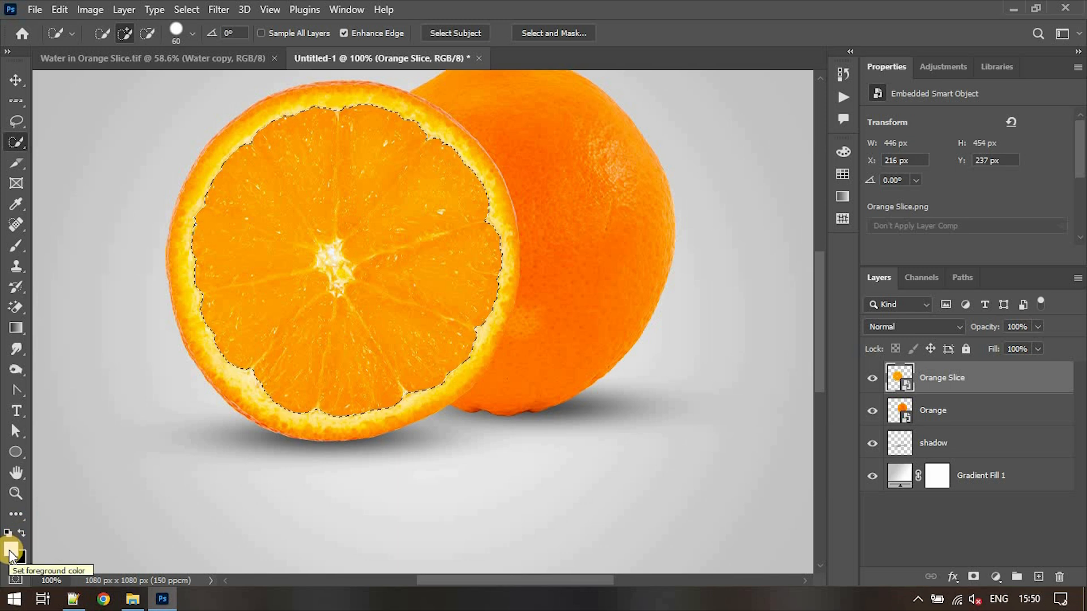
key("alt")
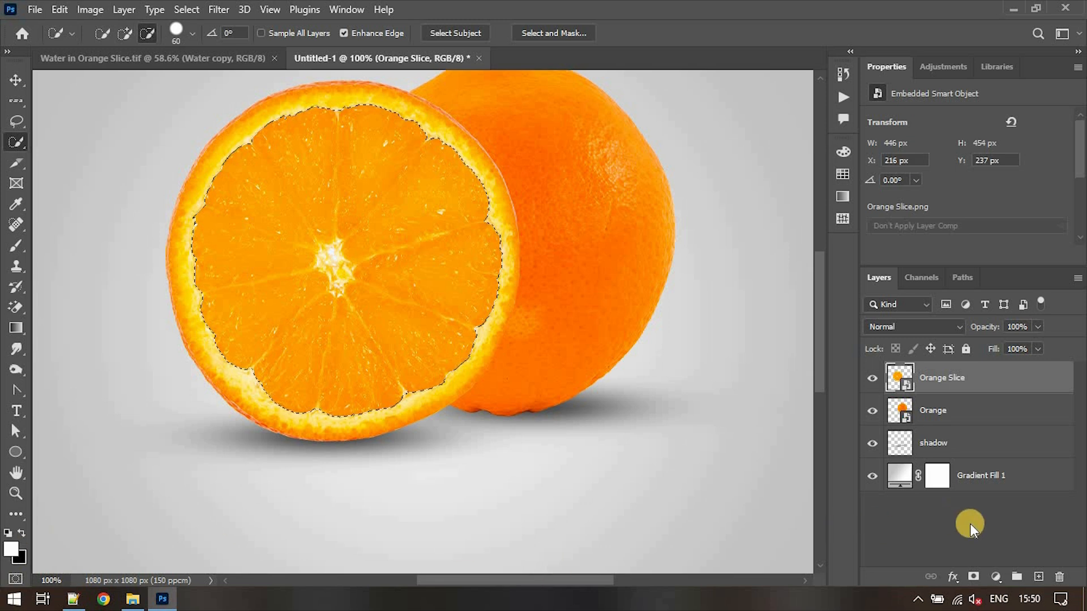
left_click(973, 577, "alt")
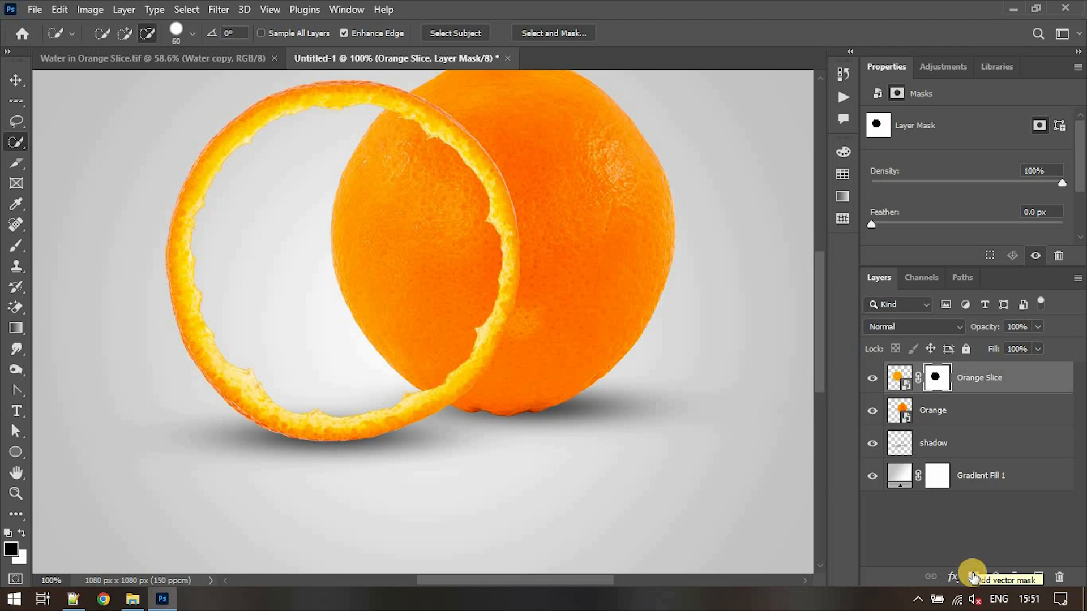
key("v")
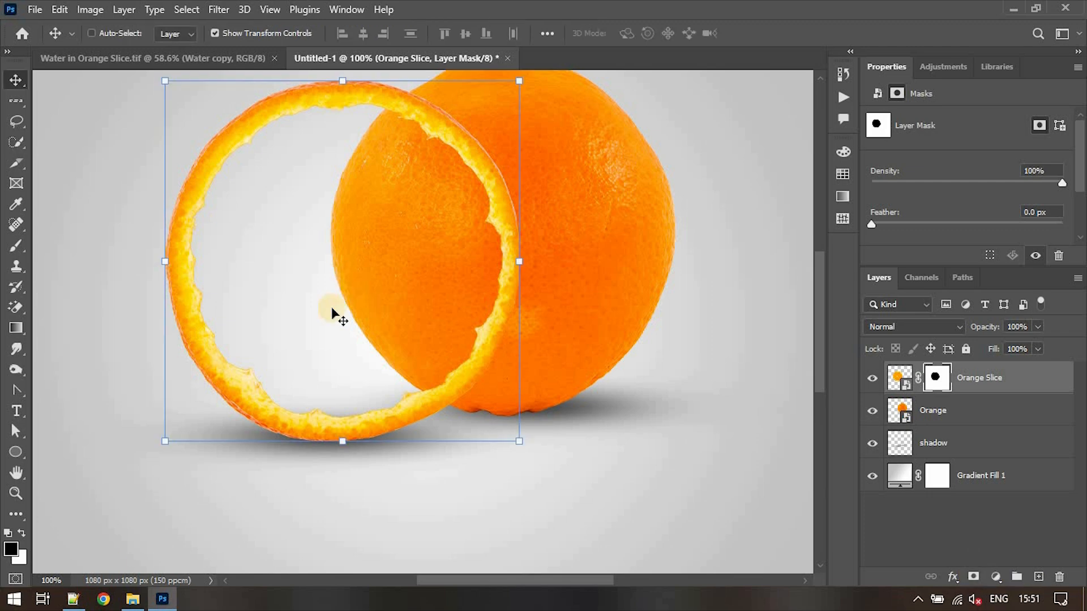
Place the Water image from the assets folder into the document above the Orange Slice layer
left_click(126, 603)
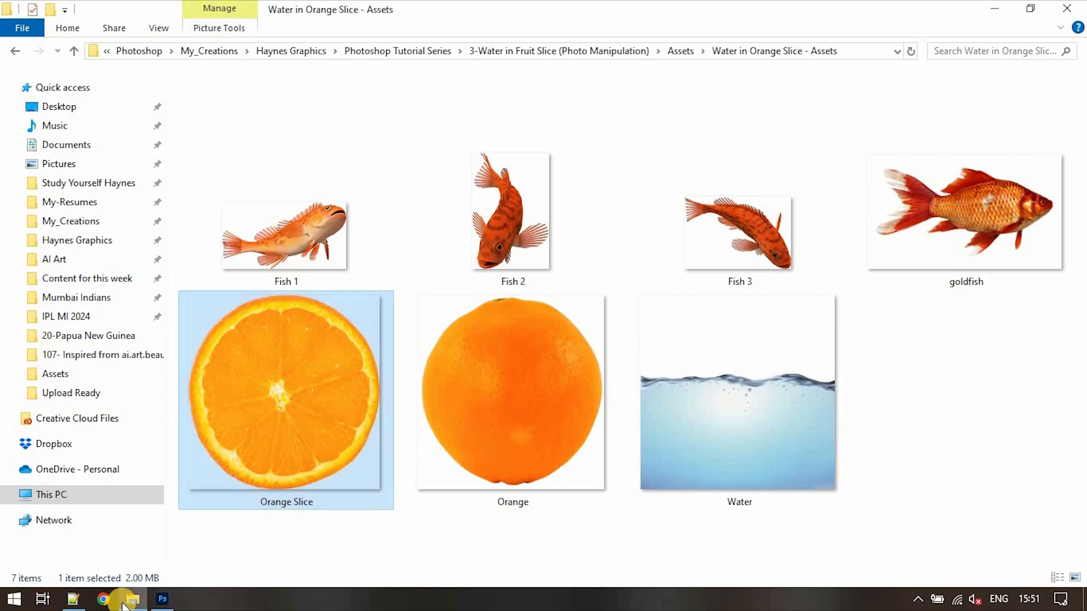
left_click_drag(668, 400, 343, 321)
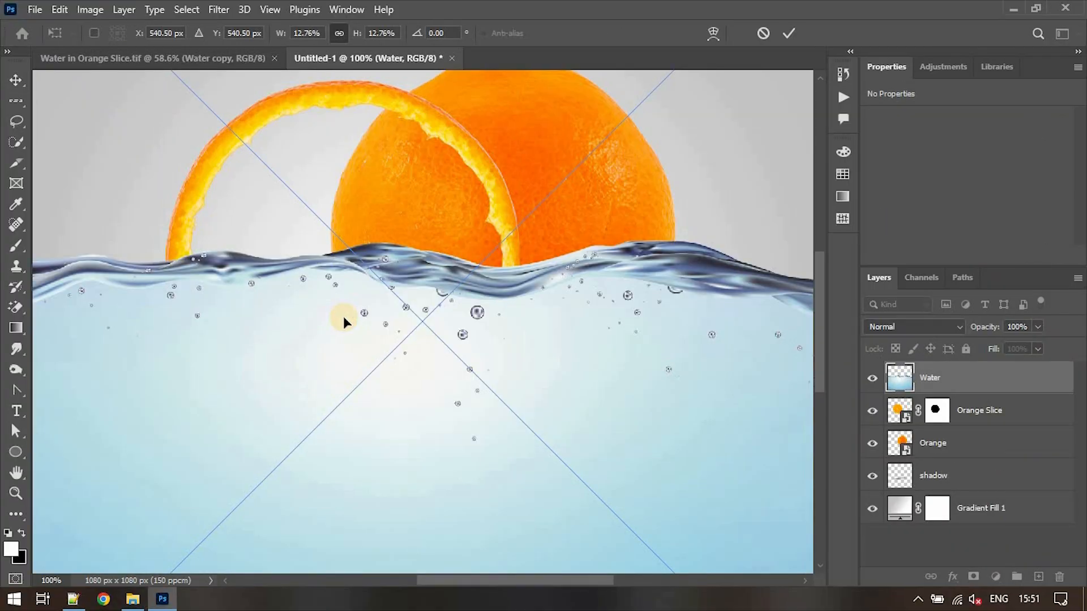
key("ctrl+minus")
key("ctrl+minus")
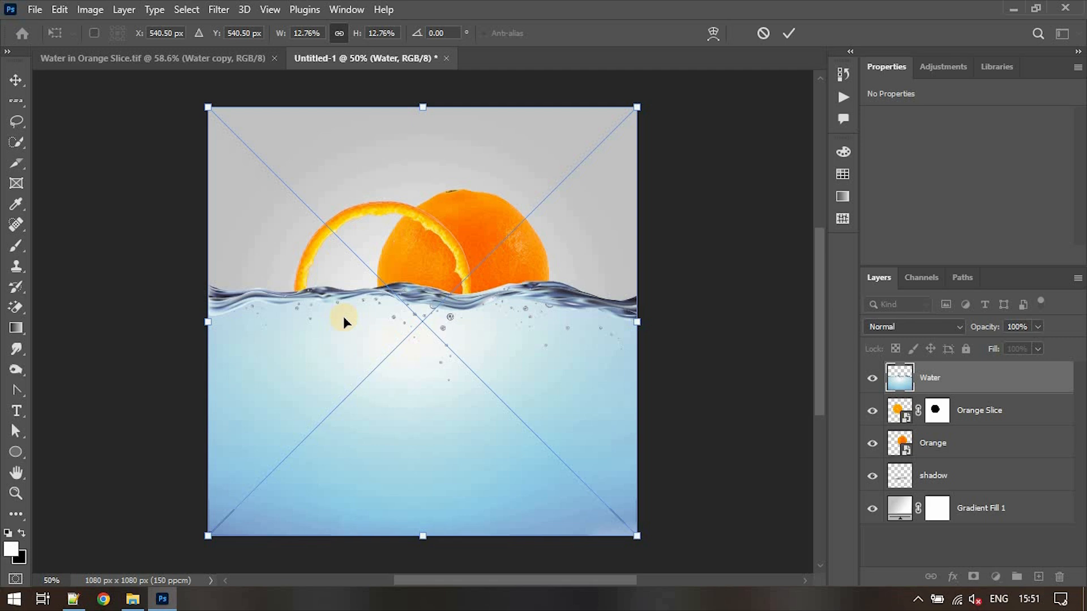
key("Return")
Scale the water image to 740 px wide and position it over the slice, with its surface just below the slice's upper rind
left_click_drag(635, 534, 521, 390)
left_click_drag(363, 338, 383, 330)
left_click_drag(377, 98, 377, 104)
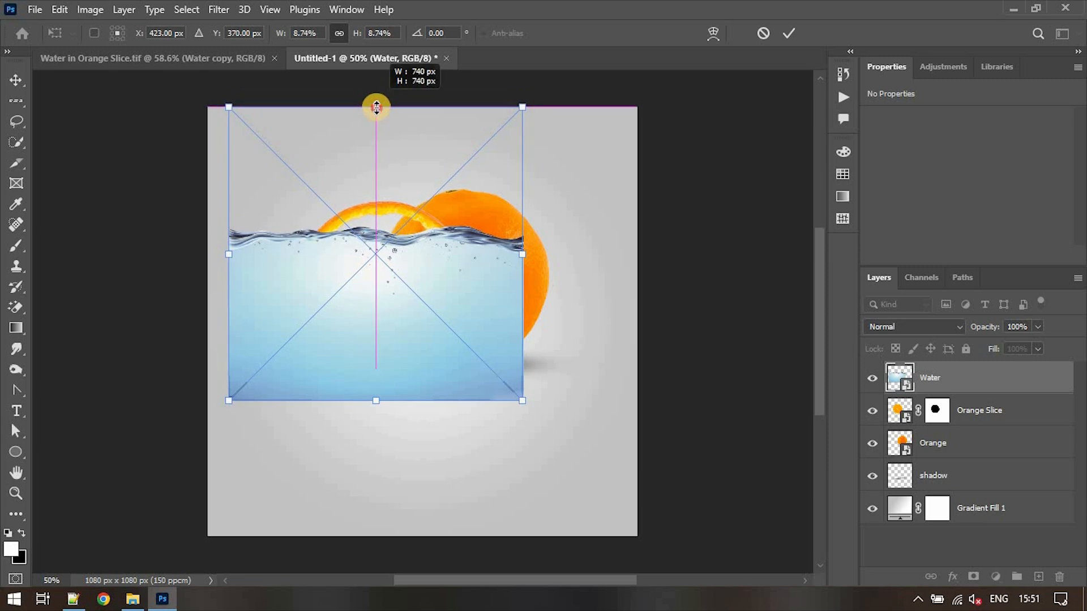
left_click_drag(403, 273, 404, 269)
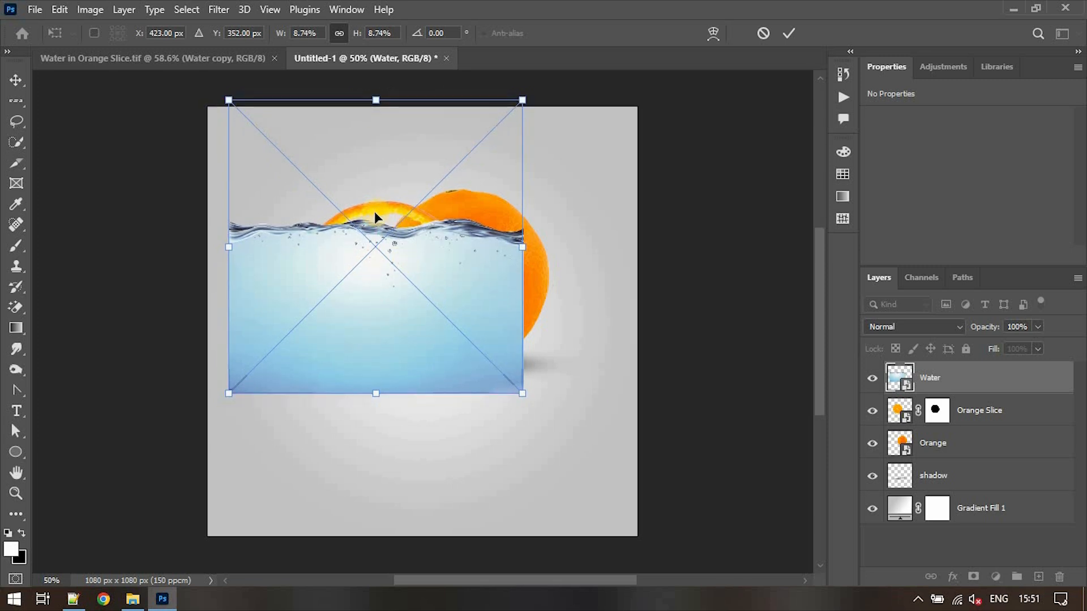
left_click(369, 256)
left_click_drag(369, 256, 376, 255)
key("Return")
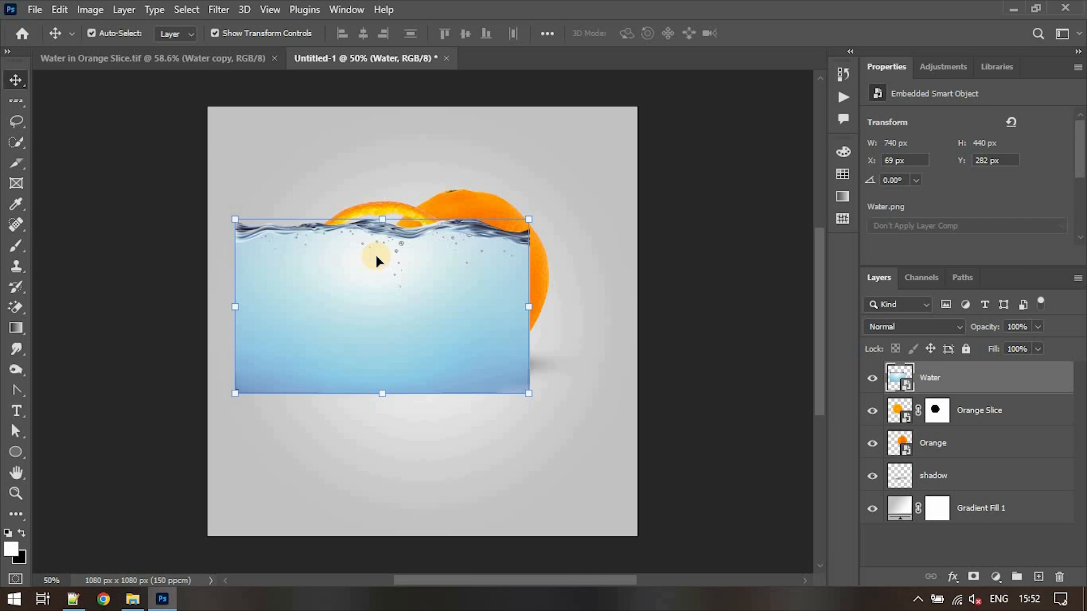
Reduce the Water layer's opacity to 45% and add an empty layer mask to it
key("ctrl+plus")
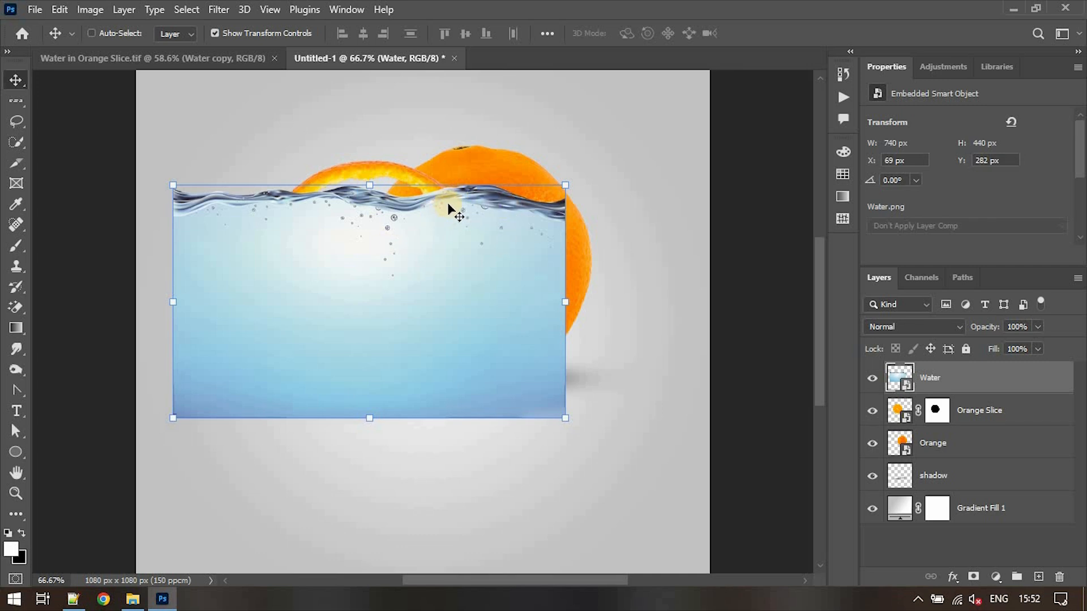
left_click(1038, 327)
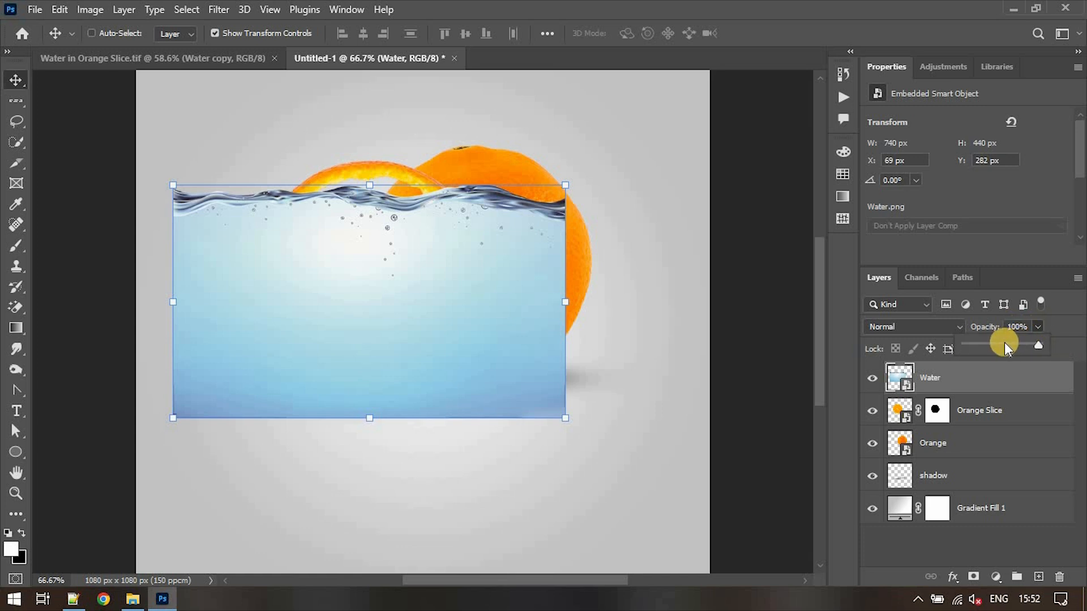
left_click(1005, 343)
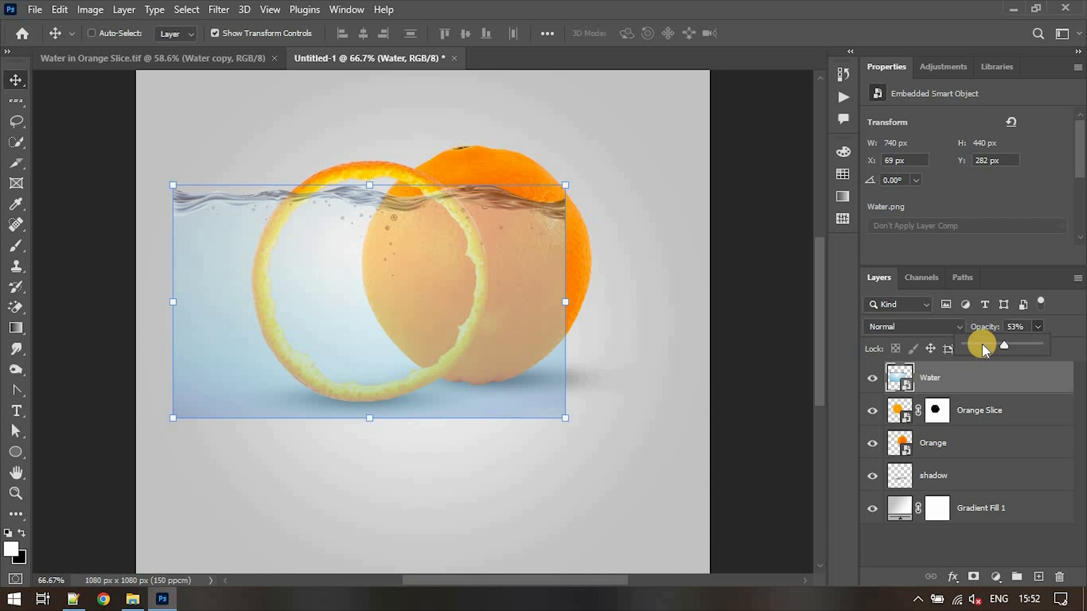
left_click(981, 344)
left_click(973, 577)
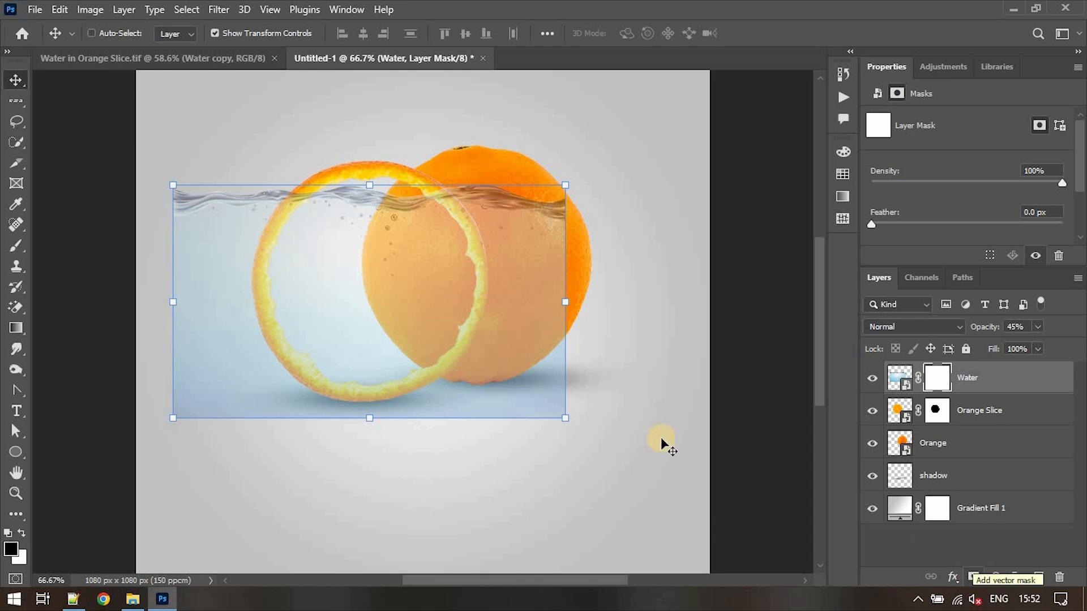
Choose the Hard Round brush for painting on the Water mask, keeping its opacity and flow at 100%
key("b")
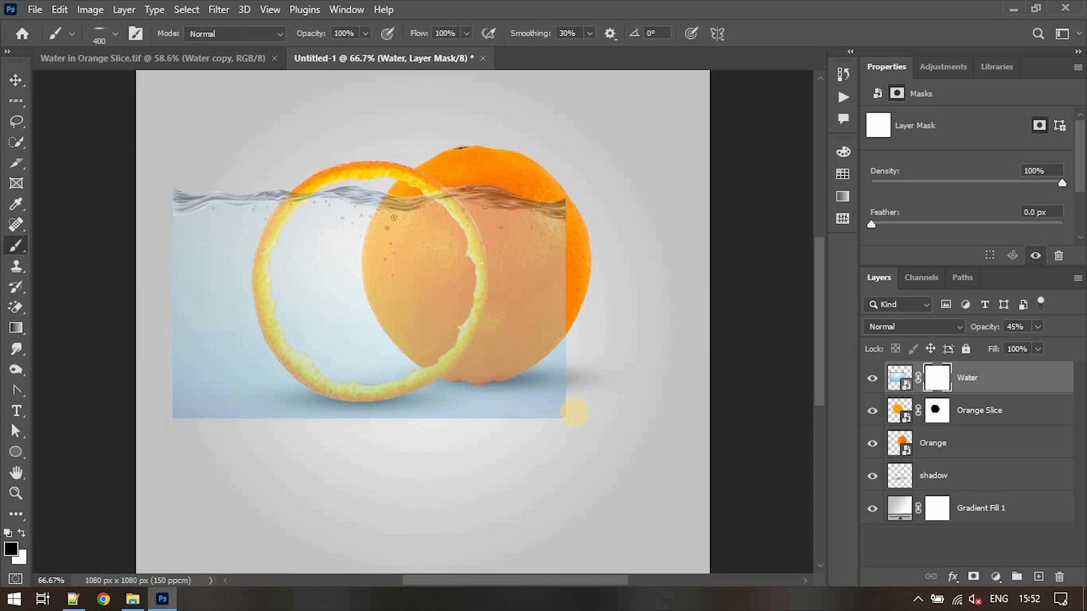
left_click(108, 36)
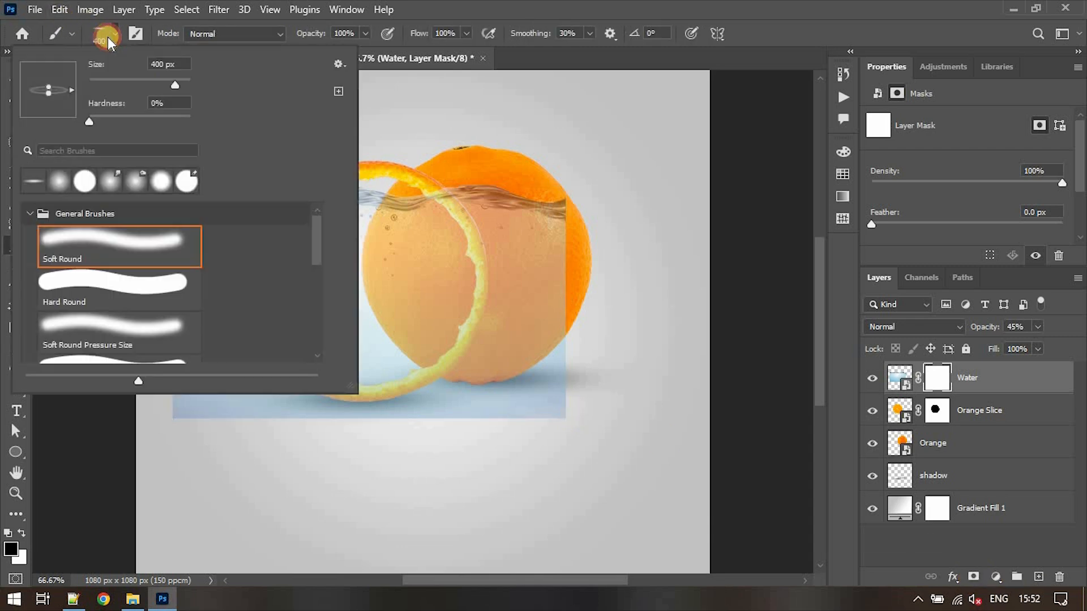
left_click(81, 290)
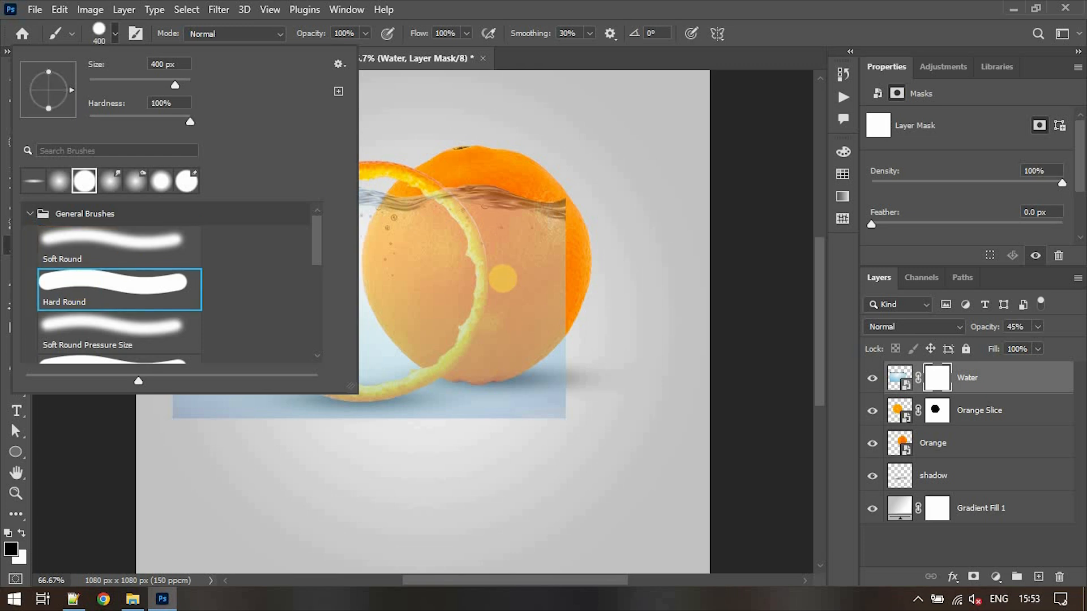
left_click(365, 33)
left_click(466, 34)
left_click(464, 35)
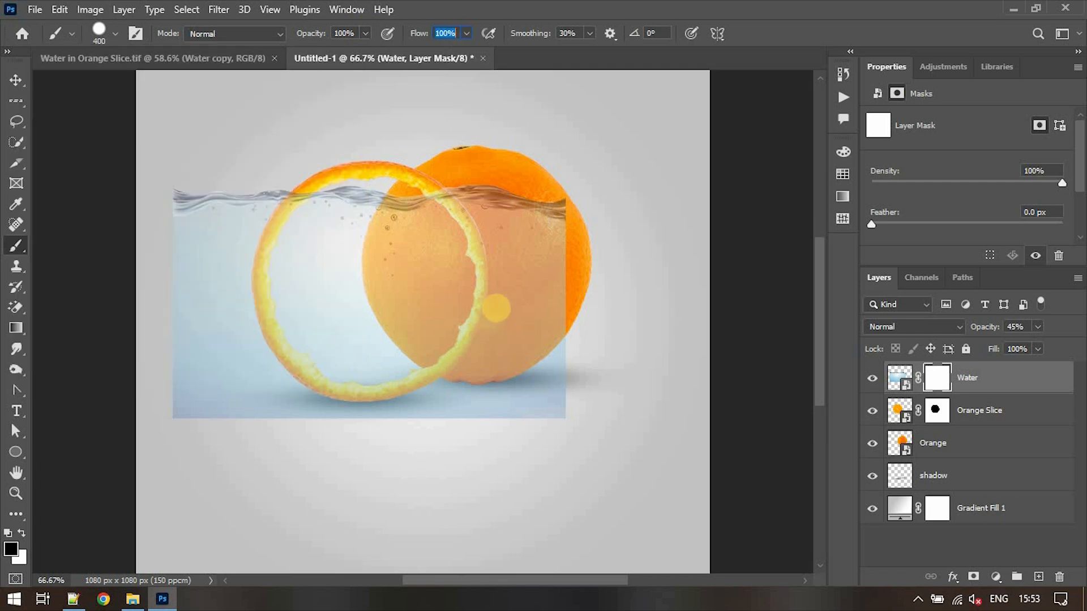
left_click(115, 376)
Shrink the brush to 60 px and paint black on the Water mask to hide the water outside the slice, enlarging the brush for the outer areas
key("bracketleft")
key("bracketleft")
key("bracketleft")
key("bracketleft")
key("bracketleft")
key("bracketleft")
key("bracketleft")
key("bracketleft")
key("bracketleft")
key("bracketleft")
key("bracketleft")
key("ctrl+plus")
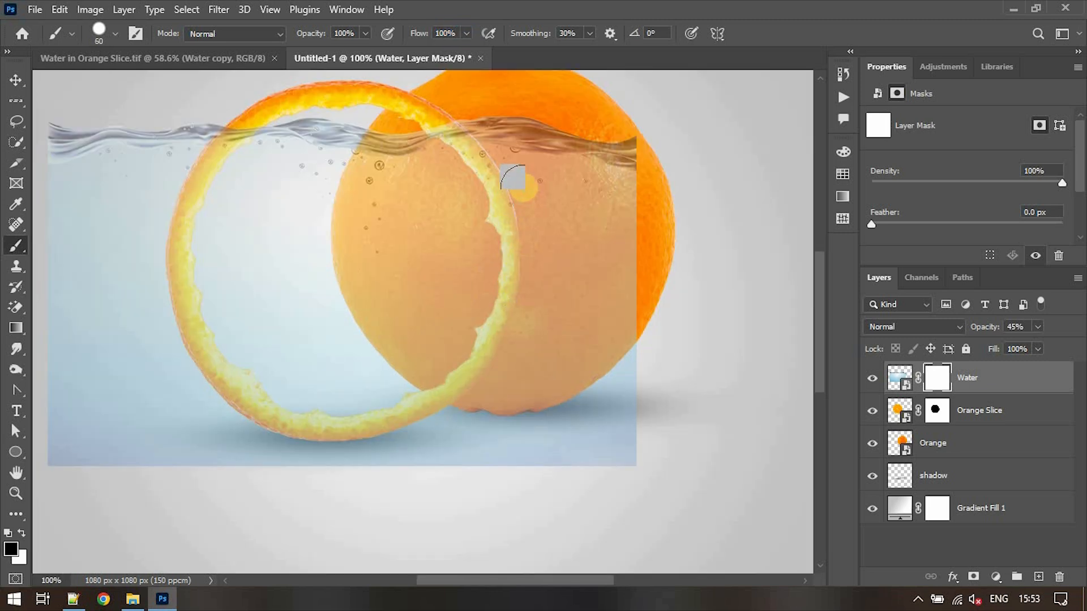
mouse_move(474, 120)
left_mouse_down()
mouse_move(522, 146)
mouse_move(524, 301)
mouse_move(507, 349)
mouse_move(447, 424)
mouse_move(337, 456)
mouse_move(264, 446)
mouse_move(187, 372)
mouse_move(152, 283)
mouse_move(151, 374)
mouse_move(162, 321)
mouse_move(216, 228)
mouse_move(160, 219)
mouse_move(158, 239)
mouse_move(60, 251)
mouse_move(104, 315)
mouse_move(87, 337)
mouse_move(122, 292)
left_mouse_up()
scroll(141, 274, "up", 3)
scroll(88, 334, "down", 1)
key("bracketright")
key("bracketright")
key("bracketright")
key("bracketright")
mouse_move(72, 419)
left_mouse_down()
mouse_move(84, 515)
mouse_move(145, 468)
mouse_move(413, 538)
mouse_move(561, 466)
mouse_move(636, 413)
mouse_move(571, 204)
mouse_move(563, 393)
left_mouse_up()
Shrink the brush to 40 px and paint black on the Water mask to hide water over the slice's outer rind beside the orange
key("ctrl+plus")
key("bracketleft")
key("bracketleft")
key("bracketleft")
key("bracketleft")
key("bracketleft")
key("bracketleft")
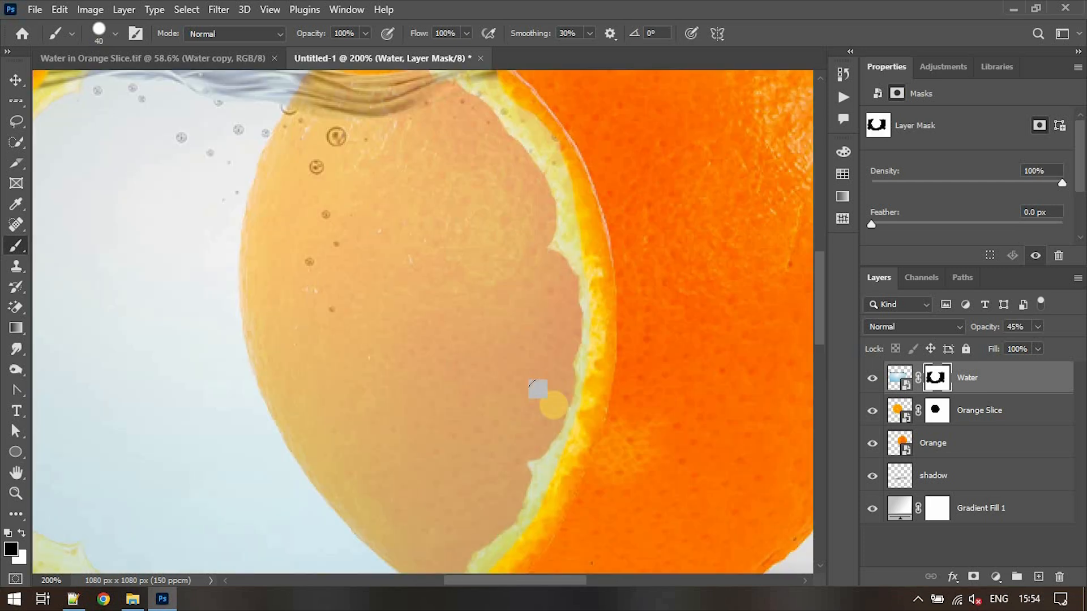
scroll(537, 389, "up", 3)
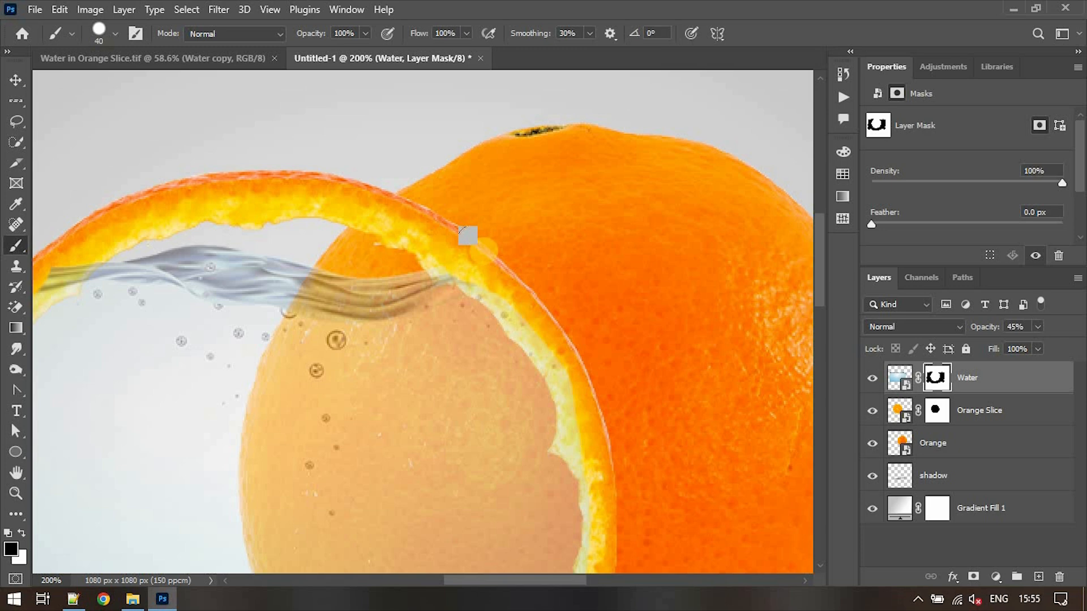
scroll(607, 385, "down", 3)
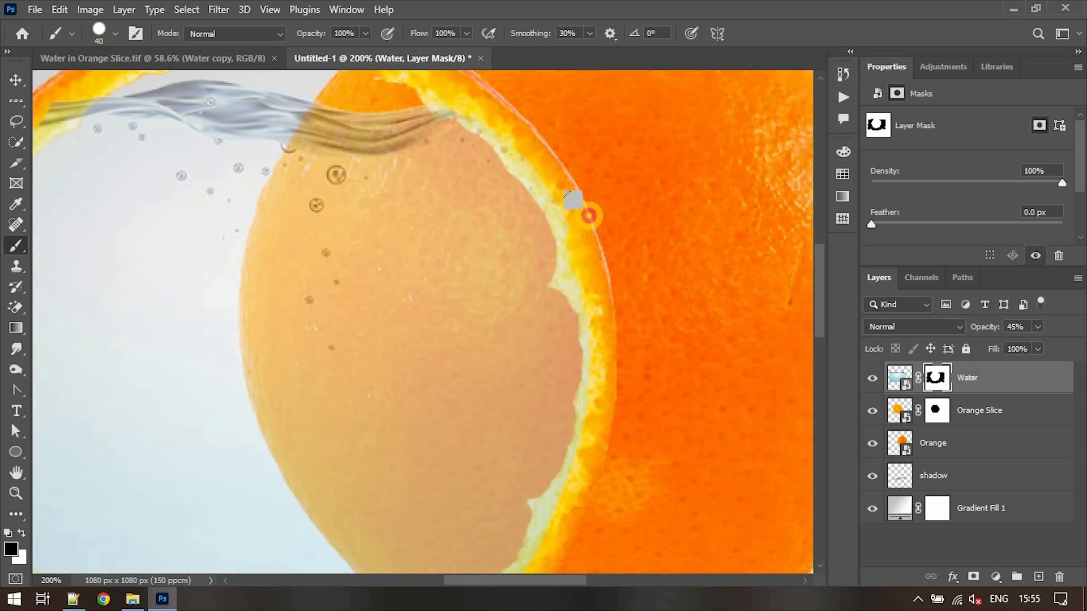
scroll(588, 216, "down", 3)
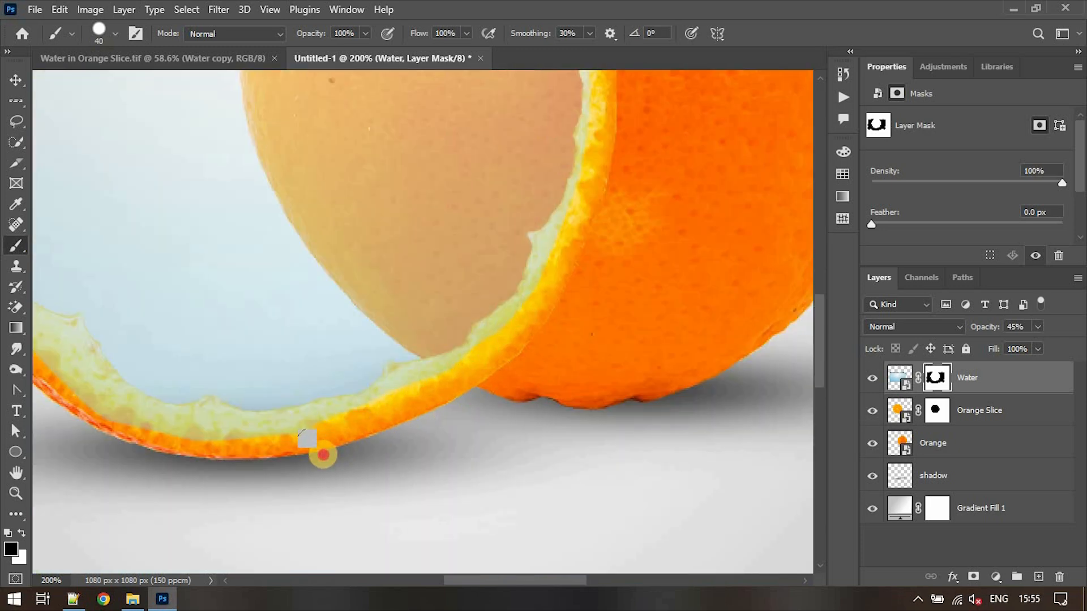
Clean the Water mask along the rest of the slice's rind, from its lower edge up the side away from the orange
left_click_drag(524, 580, 473, 581)
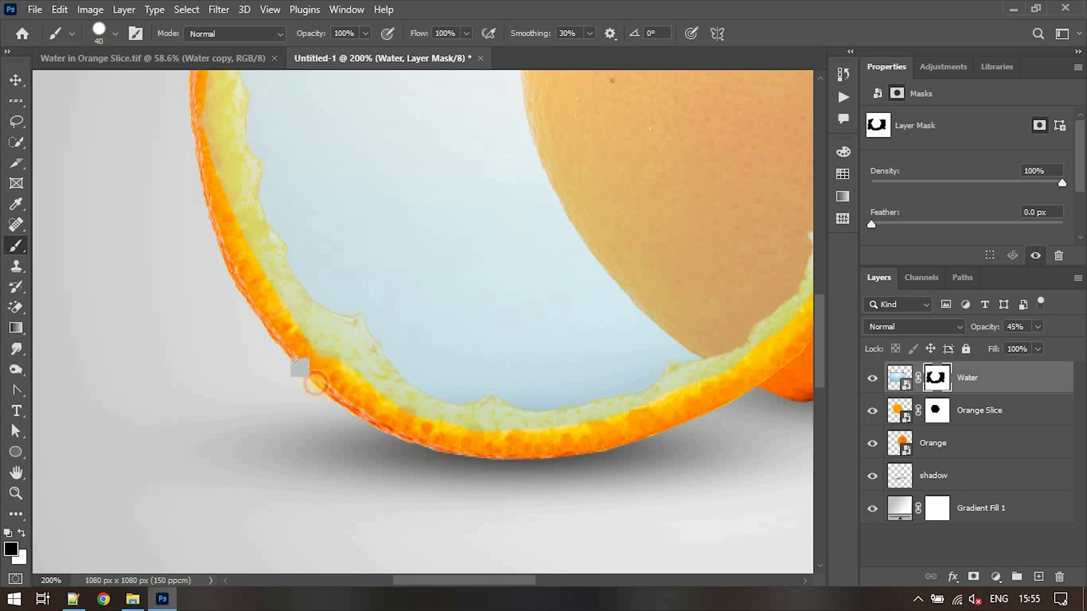
scroll(238, 291, "up", 6)
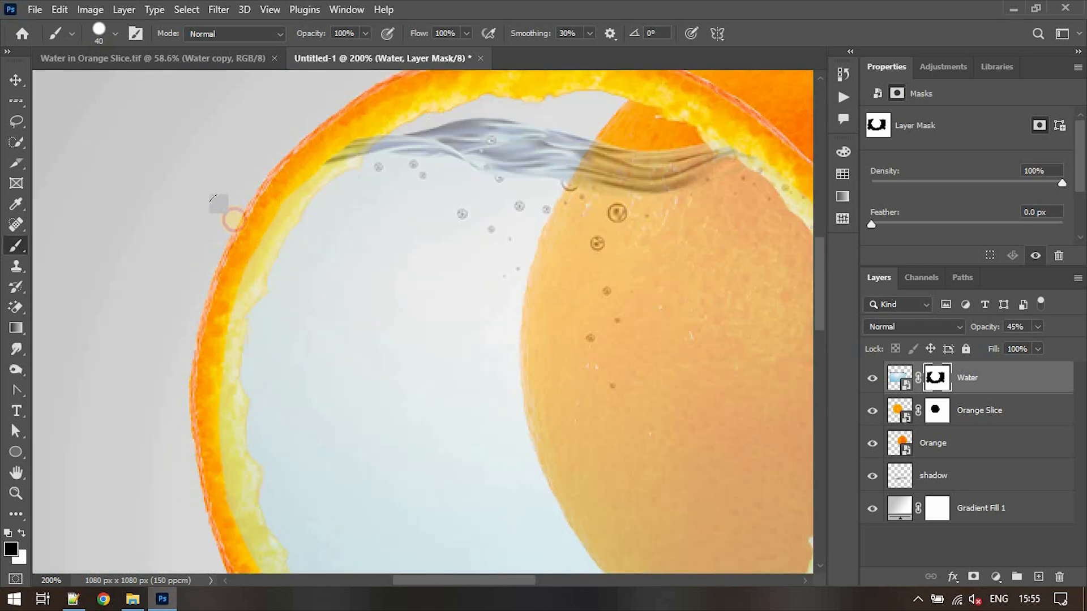
scroll(221, 227, "down", 4)
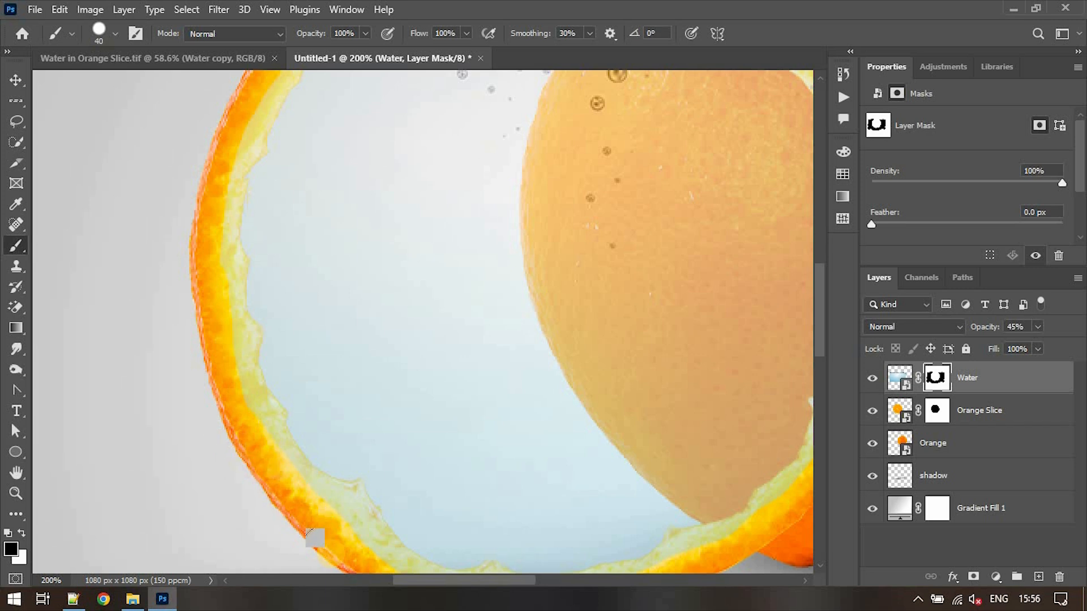
scroll(333, 546, "down", 3)
key("ctrl+minus")
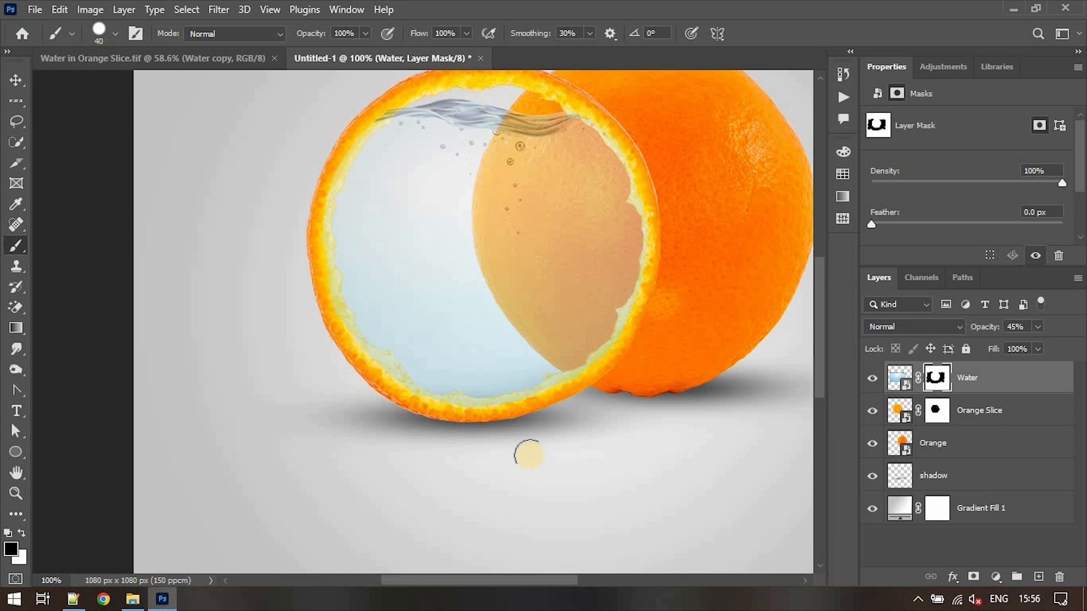
scroll(528, 454, "up", 2)
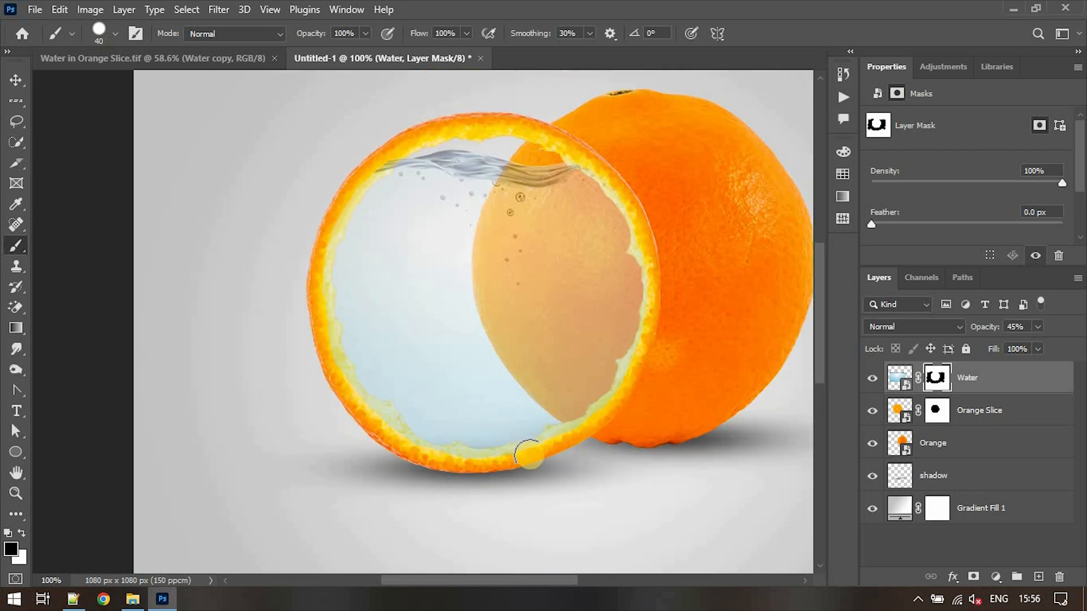
left_click_drag(631, 204, 634, 196)
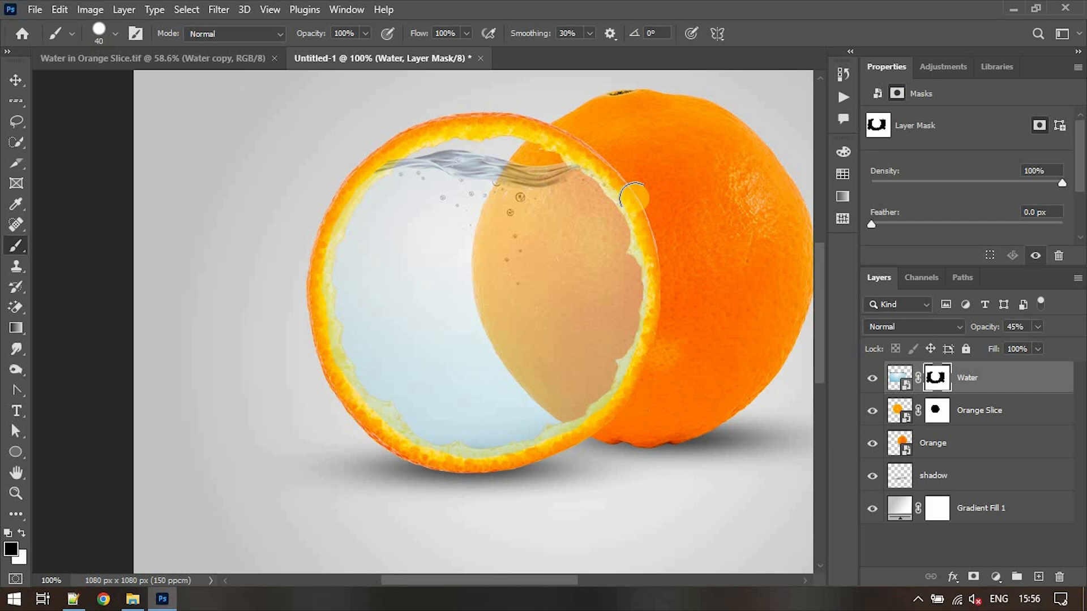
Raise the Water layer's opacity to 100%
left_click(1039, 327)
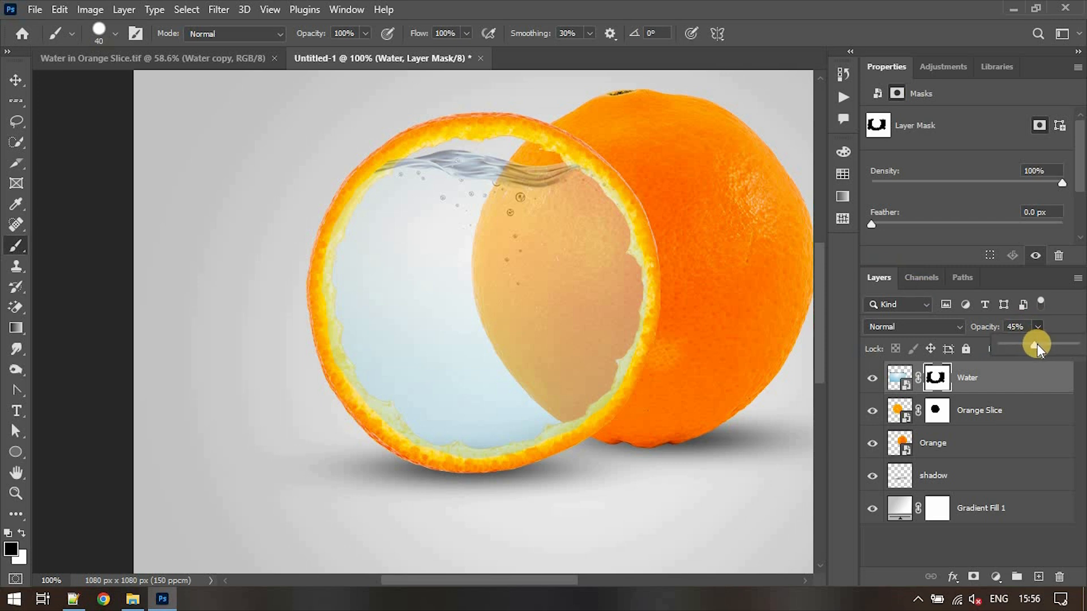
left_click_drag(1037, 346, 1082, 348)
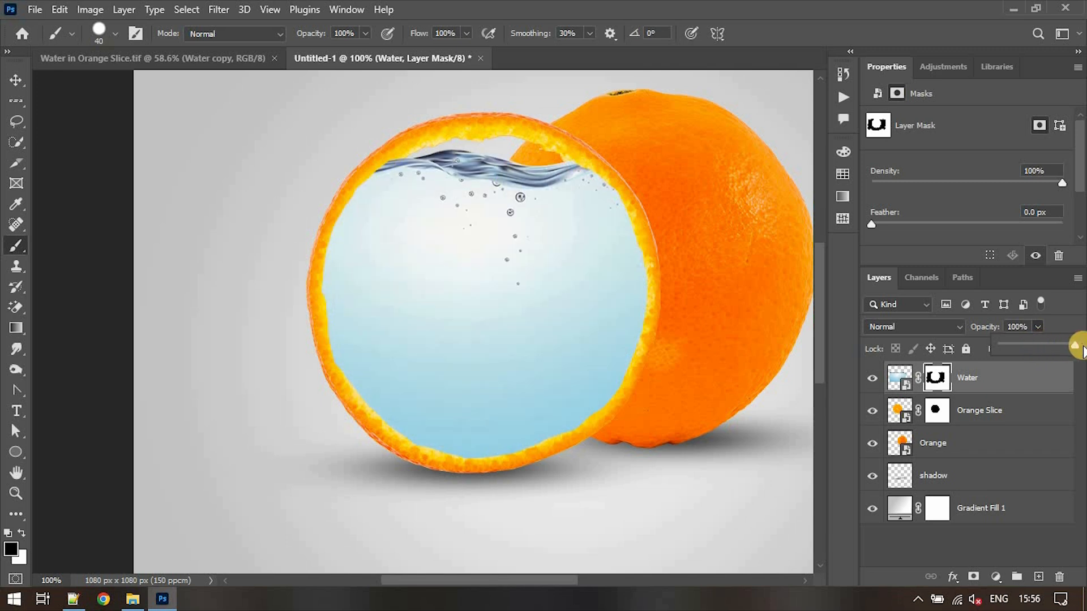
left_click(559, 232)
Enlarge the brush to 400 px
key("bracketright")
key("bracketright")
key("bracketright")
key("bracketright")
key("bracketright")
key("bracketright")
key("bracketright")
key("bracketright")
key("bracketright")
key("bracketright")
key("bracketright")
key("bracketright")
key("bracketright")
key("bracketright")
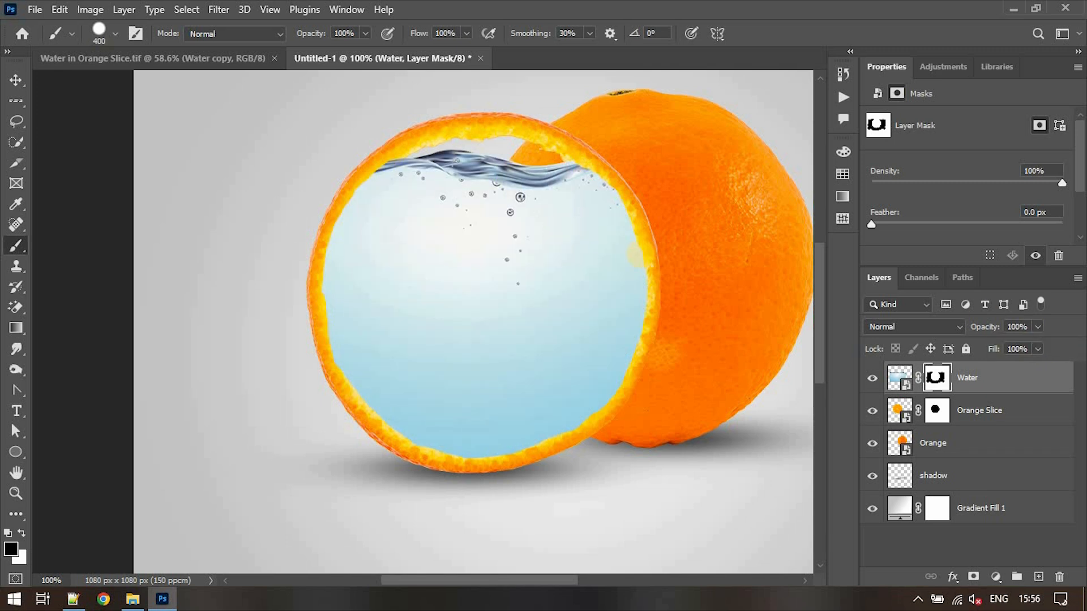
Lower the brush's opacity to 10% and its flow to 15%
left_click(365, 33)
left_click_drag(365, 51, 355, 51)
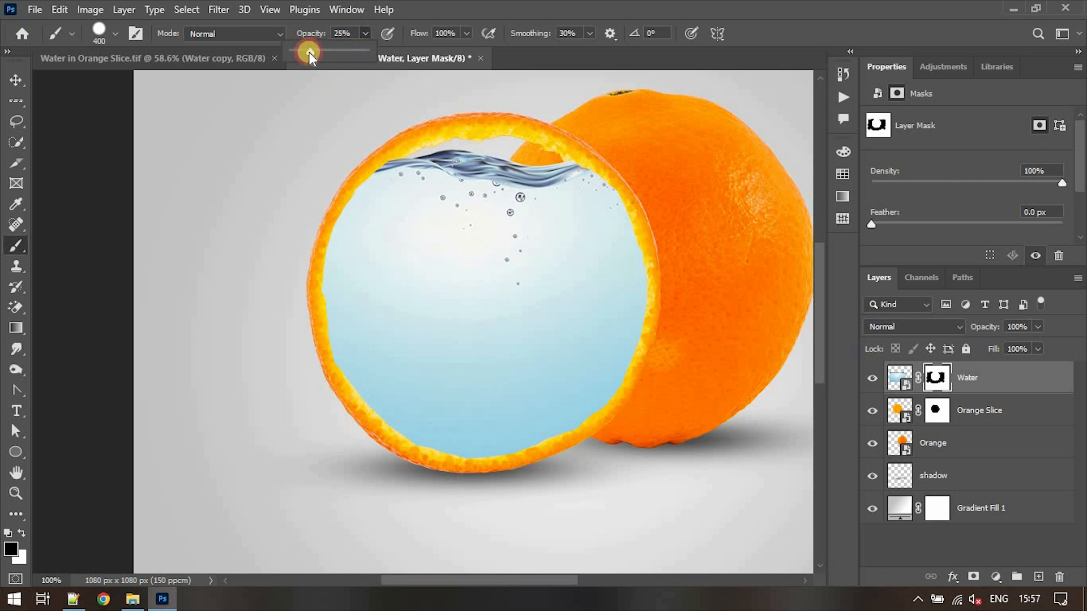
left_click_drag(304, 52, 303, 52)
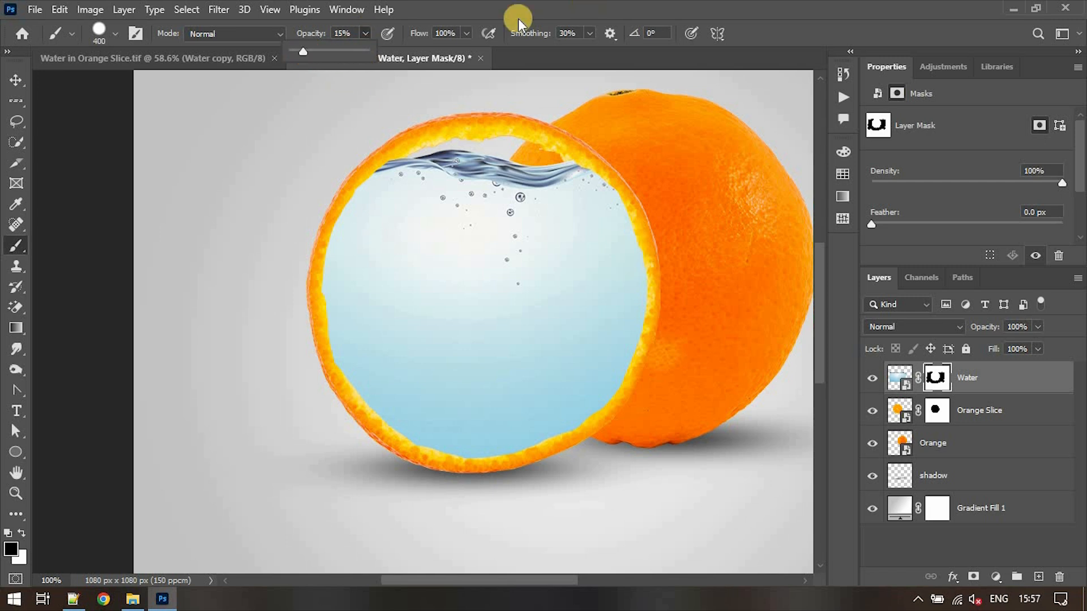
left_click(467, 34)
left_click(427, 52)
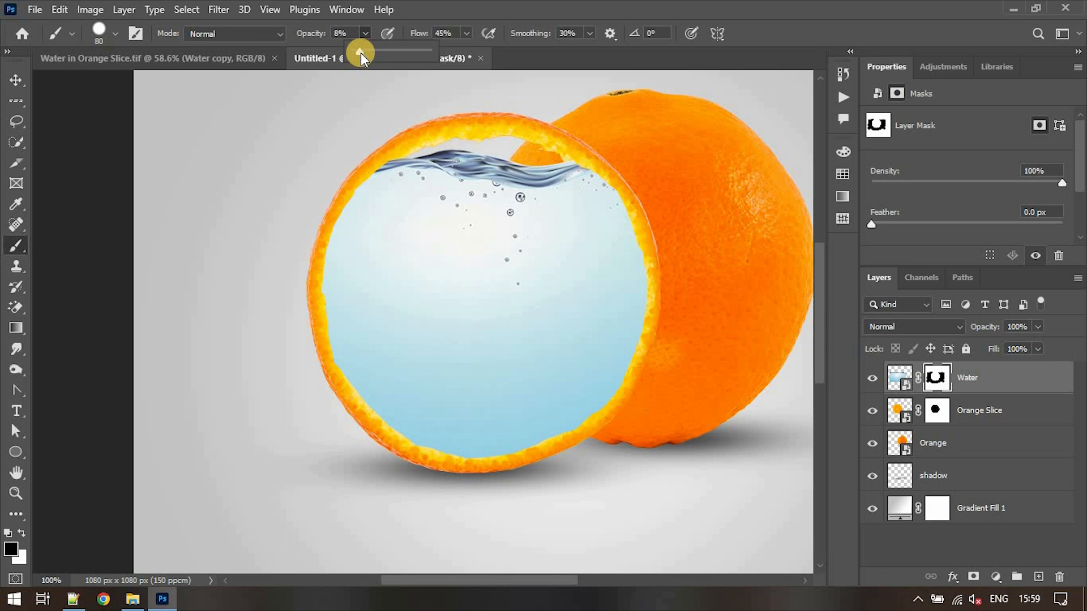
left_click(468, 34)
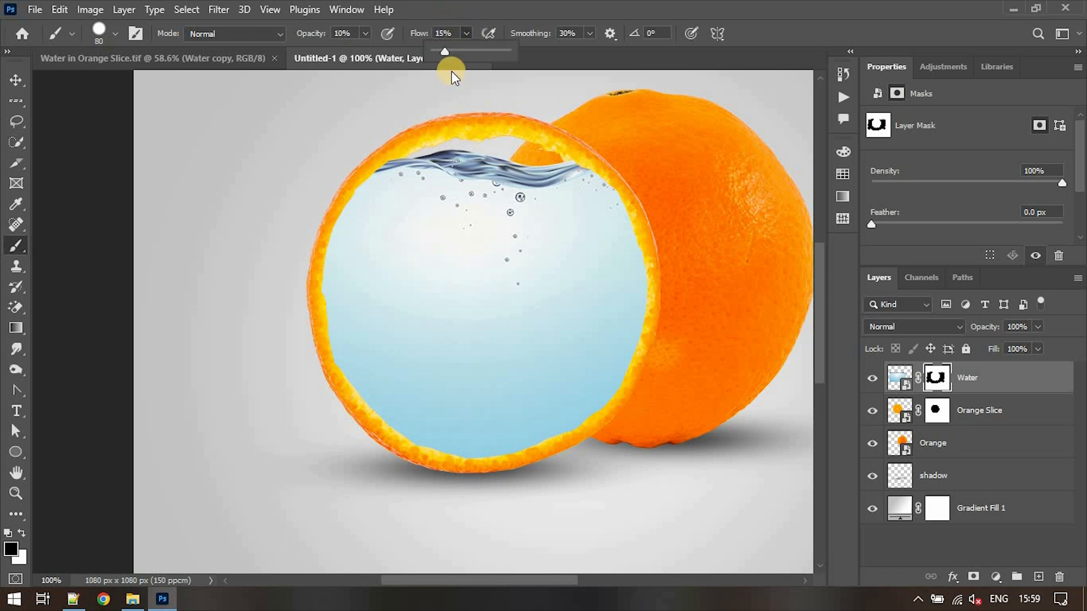
Paint black on the Water mask with an 80 px brush to show the orange faintly through the water, shrinking the brush to 45 px
mouse_move(526, 162)
left_mouse_down()
mouse_move(517, 202)
mouse_move(530, 265)
mouse_move(582, 187)
mouse_move(603, 426)
mouse_move(588, 245)
mouse_move(517, 195)
mouse_move(512, 287)
mouse_move(556, 376)
mouse_move(483, 185)
mouse_move(487, 330)
mouse_move(570, 400)
mouse_move(626, 364)
mouse_move(601, 187)
mouse_move(520, 196)
mouse_move(539, 379)
mouse_move(570, 399)
left_mouse_up()
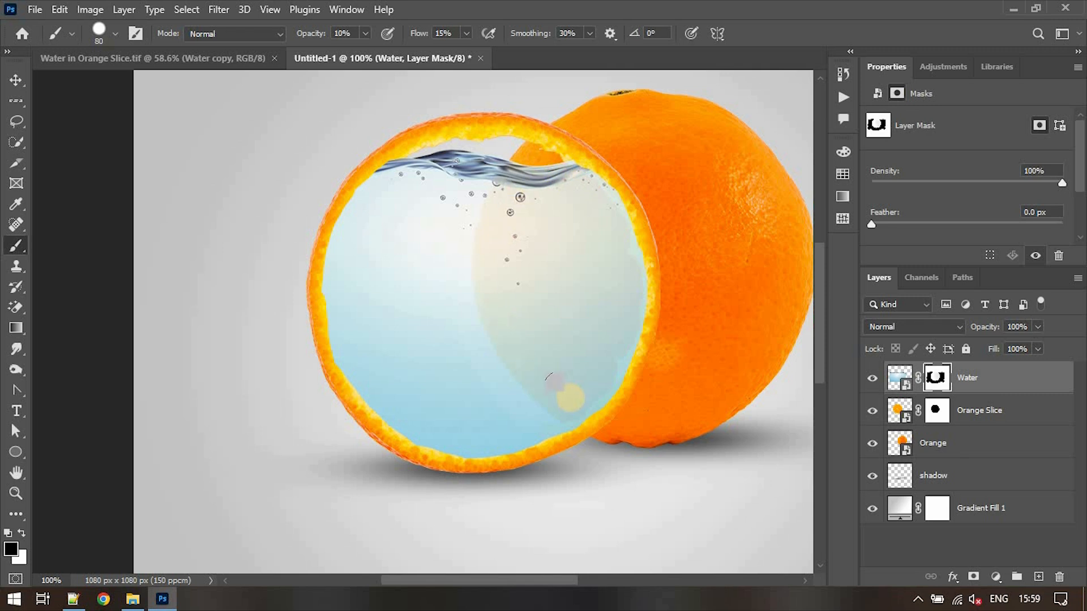
mouse_move(570, 399)
left_mouse_down()
mouse_move(615, 246)
mouse_move(571, 193)
mouse_move(526, 187)
mouse_move(513, 259)
mouse_move(527, 349)
mouse_move(587, 385)
mouse_move(617, 252)
mouse_move(545, 221)
mouse_move(586, 249)
mouse_move(573, 341)
left_mouse_up()
key("[")
key("[")
key("[")
key("[")
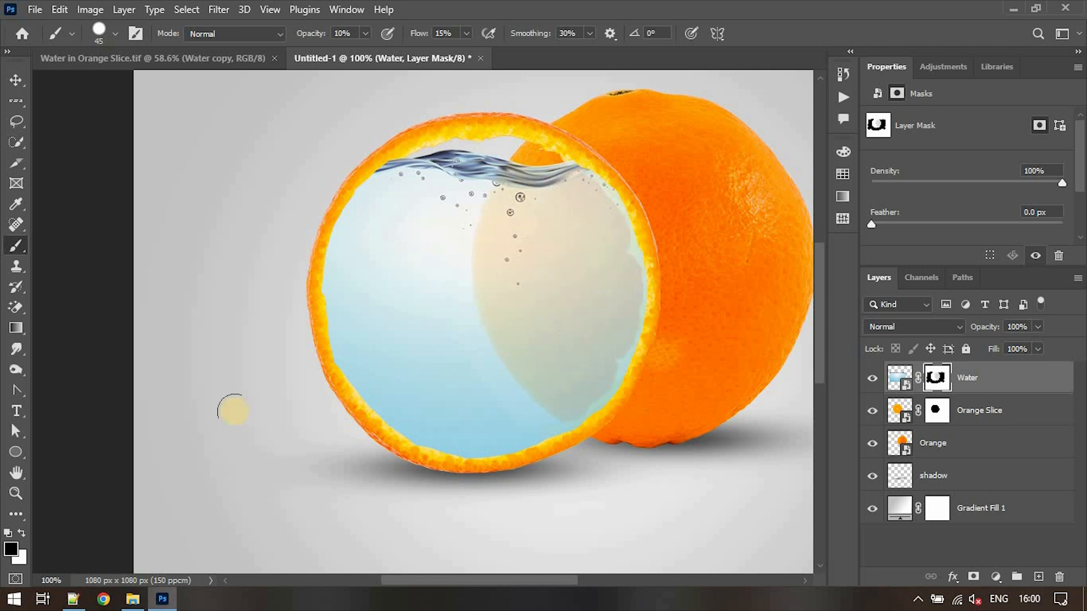
Paint the water's wavy surface over the orange back in with white on the Water mask, using a 25 px brush at 100% opacity and flow
key("x")
left_click_drag(531, 160, 526, 161)
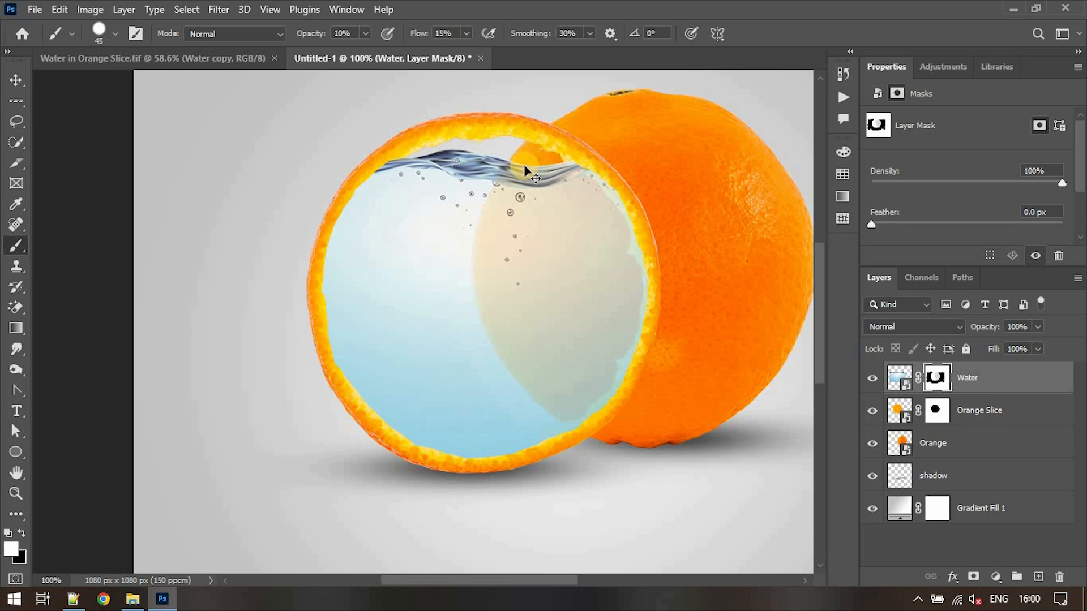
key("ctrl+plus")
scroll(524, 180, "up", 5)
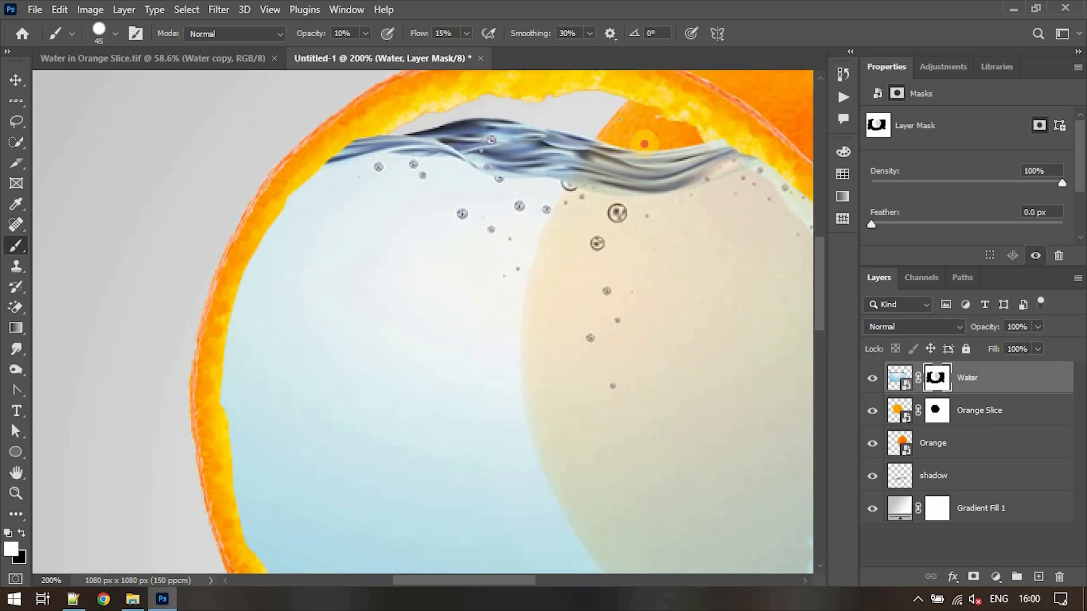
mouse_move(606, 151)
left_mouse_down()
mouse_move(635, 151)
mouse_move(621, 172)
mouse_move(613, 162)
left_mouse_up()
key("bracketleft")
key("bracketleft")
key("bracketleft")
key("bracketleft")
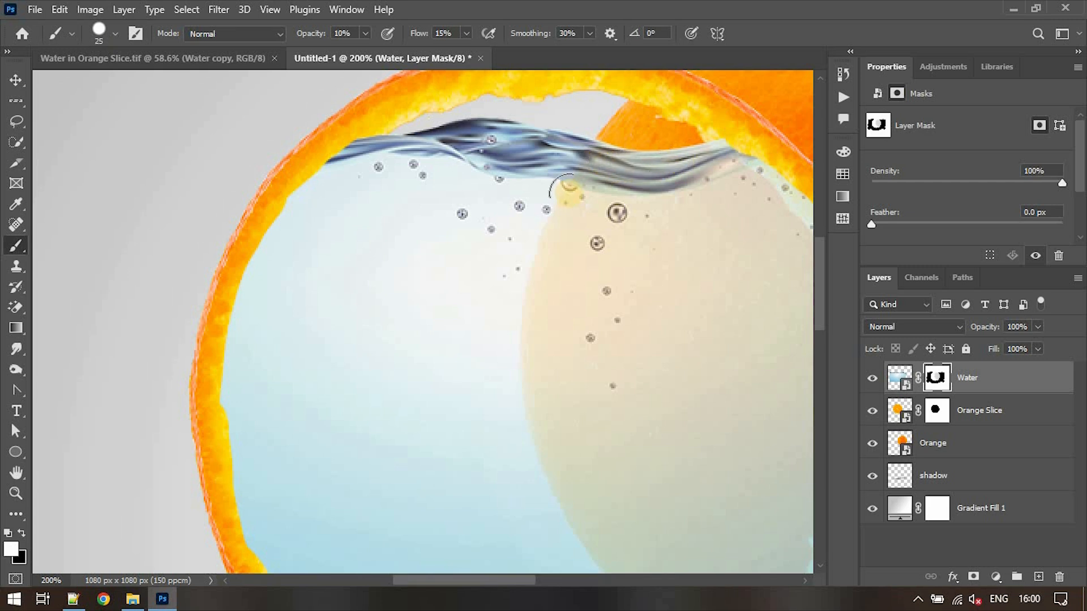
left_click_drag(361, 35, 550, 73)
mouse_move(588, 156)
left_mouse_down()
mouse_move(644, 162)
mouse_move(707, 144)
mouse_move(646, 162)
mouse_move(560, 154)
left_mouse_up()
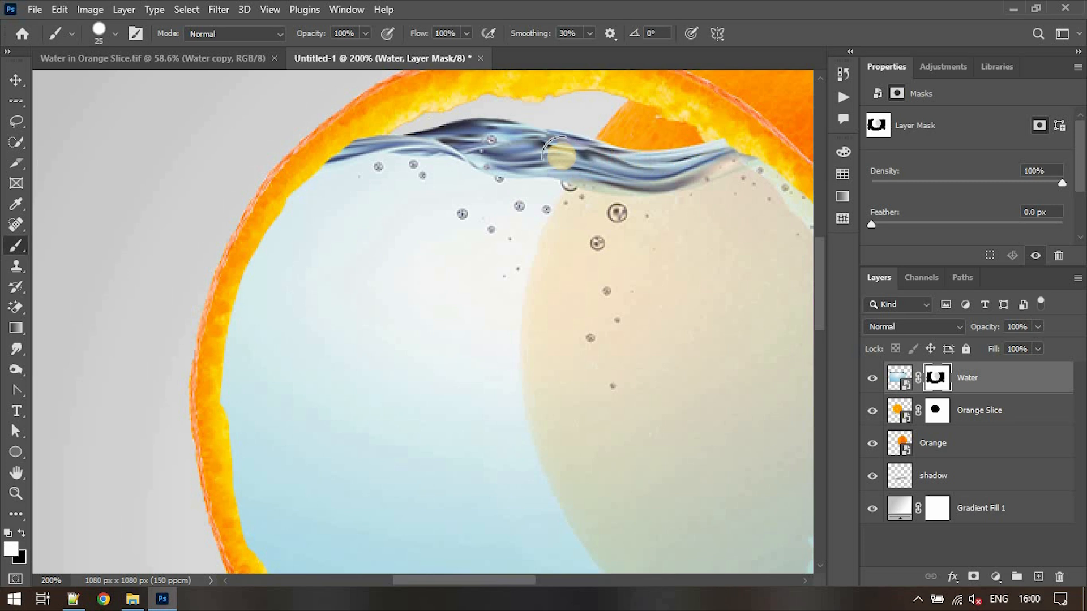
Check the whole composition against the reference document Water in Orange Slice.tif
key("ctrl+minus")
key("ctrl+minus")
key("ctrl+minus")
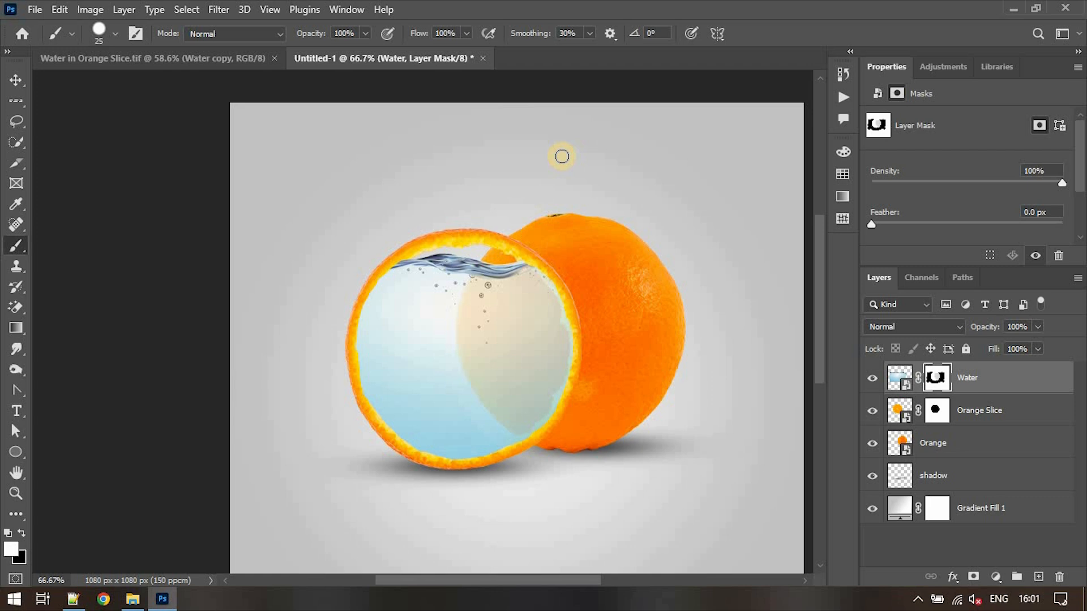
left_click(513, 240)
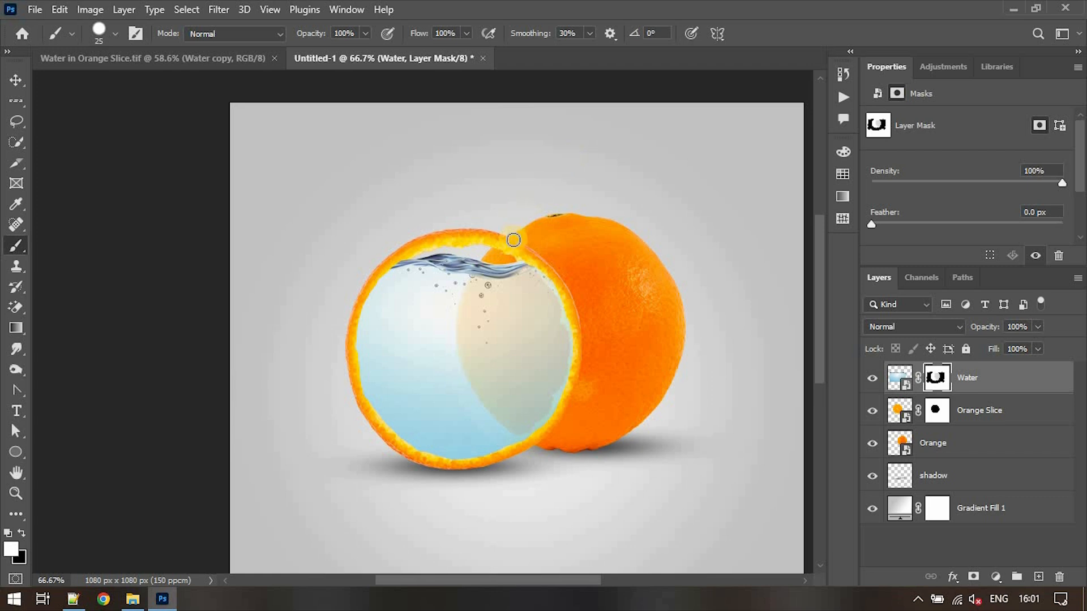
left_click(508, 325)
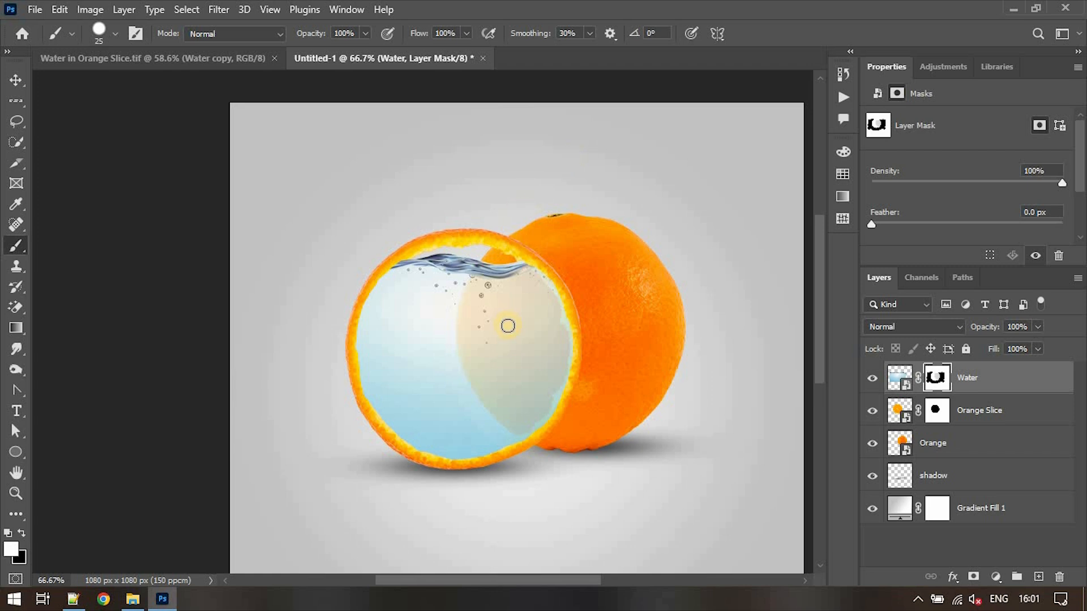
left_click(161, 58)
left_click(363, 57)
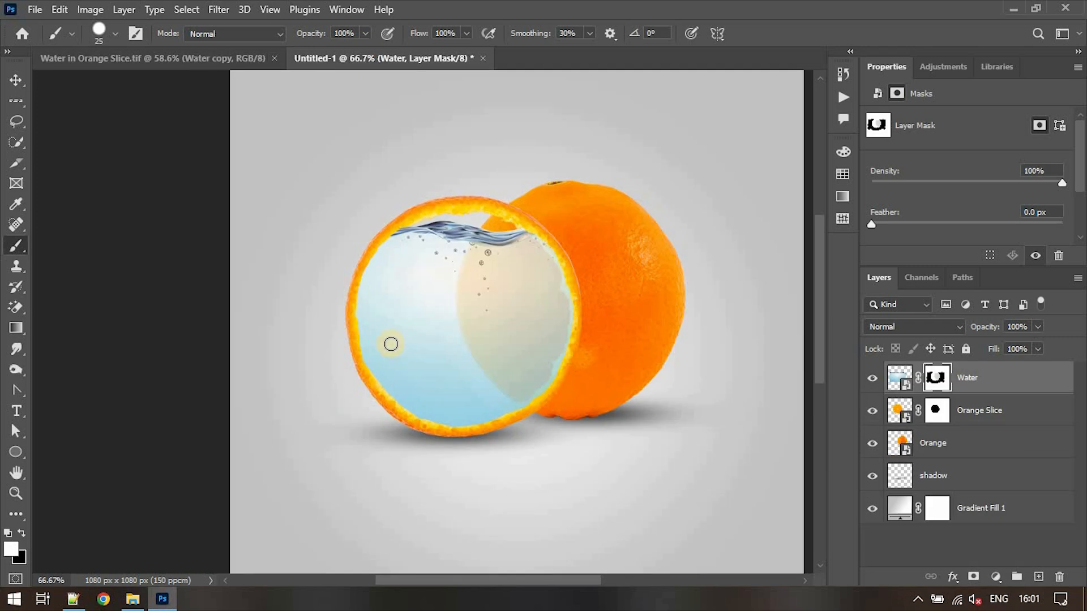
Place the Fish 1, Fish 2, Fish 3 and goldfish images from the Water in Orange Slice - Assets folder in File Explorer into the composition
key("v")
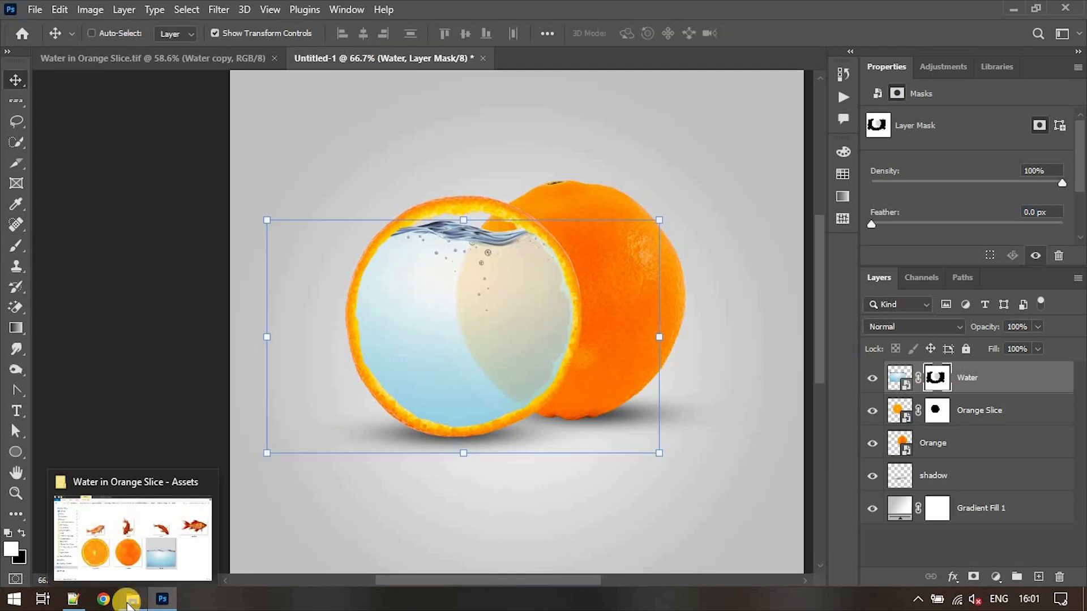
left_click(132, 599)
left_click(335, 263)
key("shift+Right")
key("shift+Right")
key("shift+Right")
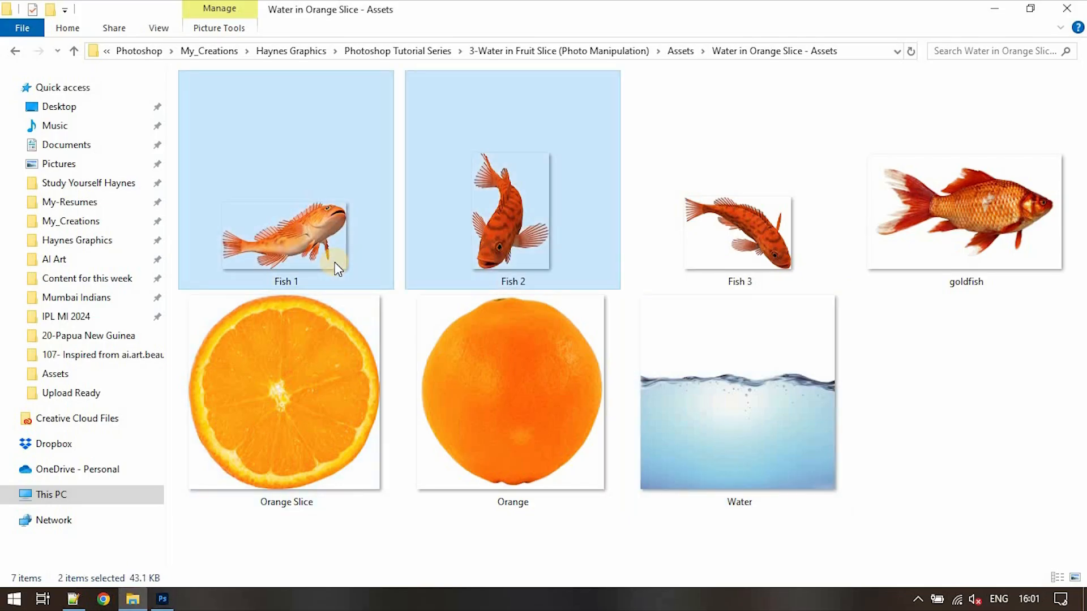
left_click_drag(226, 509, 409, 420)
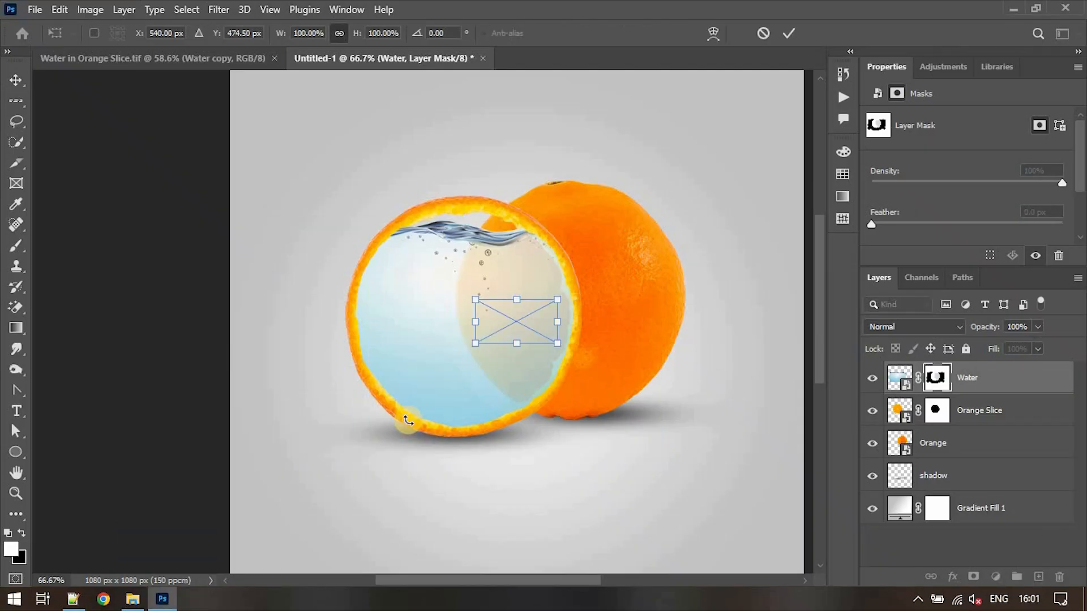
key("Return")
key("Return")
key("Return")
key("Return")
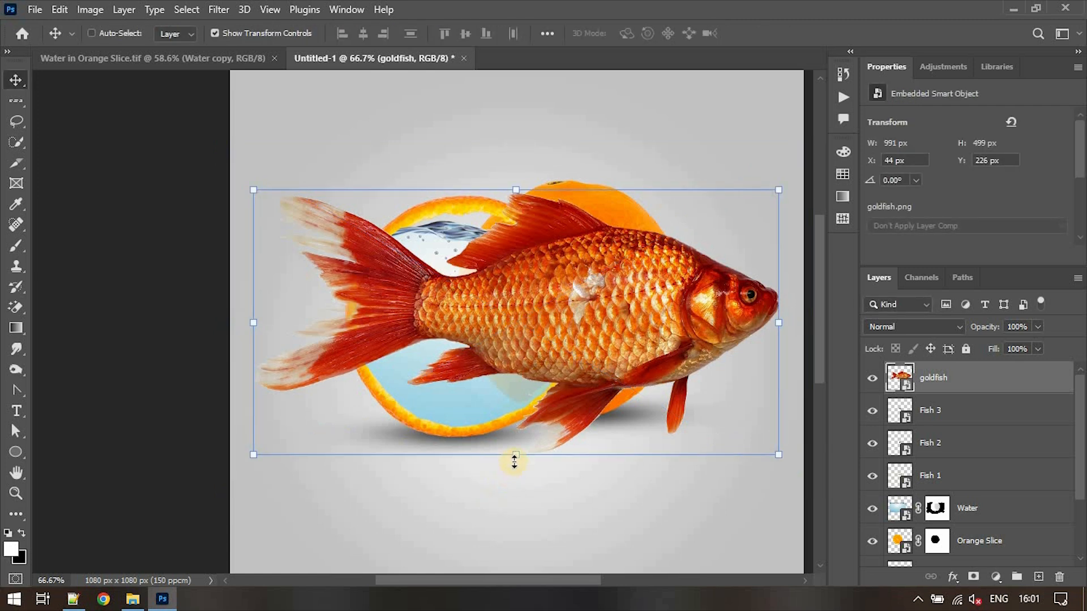
Scale the goldfish down to 116 px wide and spread the four fish around inside the water, tilting Fish 2
left_click_drag(514, 461, 517, 433)
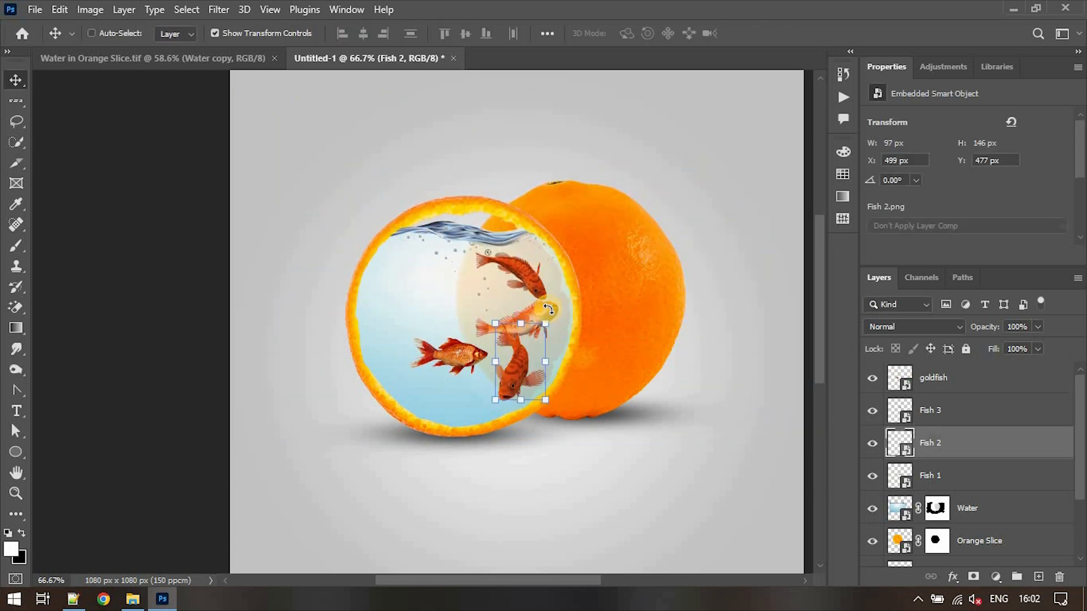
left_click_drag(548, 309, 561, 326)
left_click(940, 476)
left_click_drag(541, 329, 437, 284)
left_click(943, 377)
left_click_drag(470, 356, 446, 325)
left_click(943, 444)
left_click_drag(516, 362, 520, 347)
Duplicate the goldfish, flip the copy horizontally and place it below the original, moving the original to X 293 px, Y 473 px
left_click(947, 374)
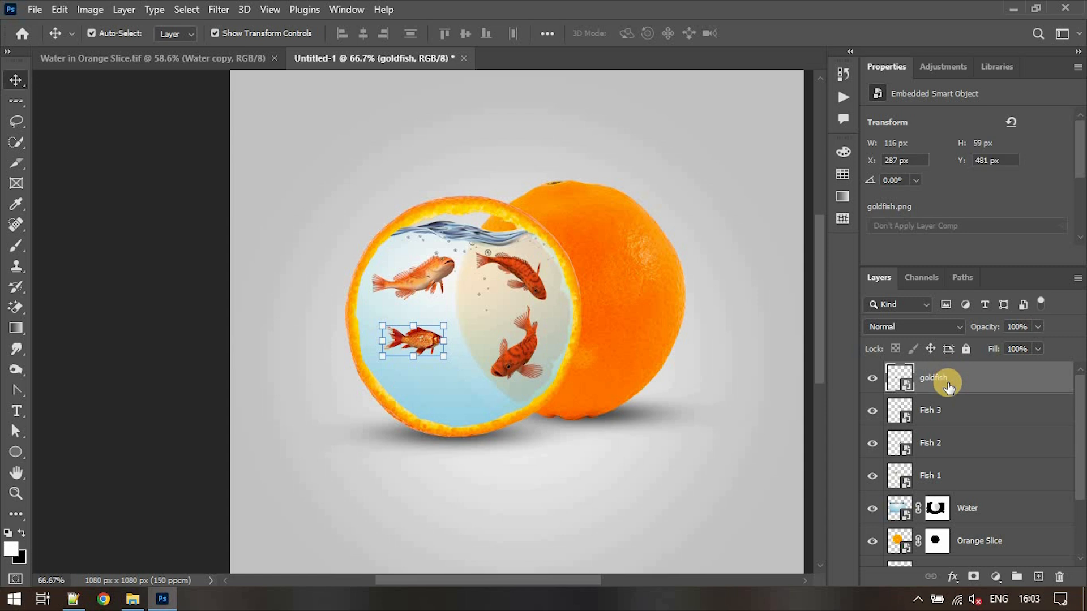
key("ctrl+j")
key("ctrl+t")
right_click(440, 341)
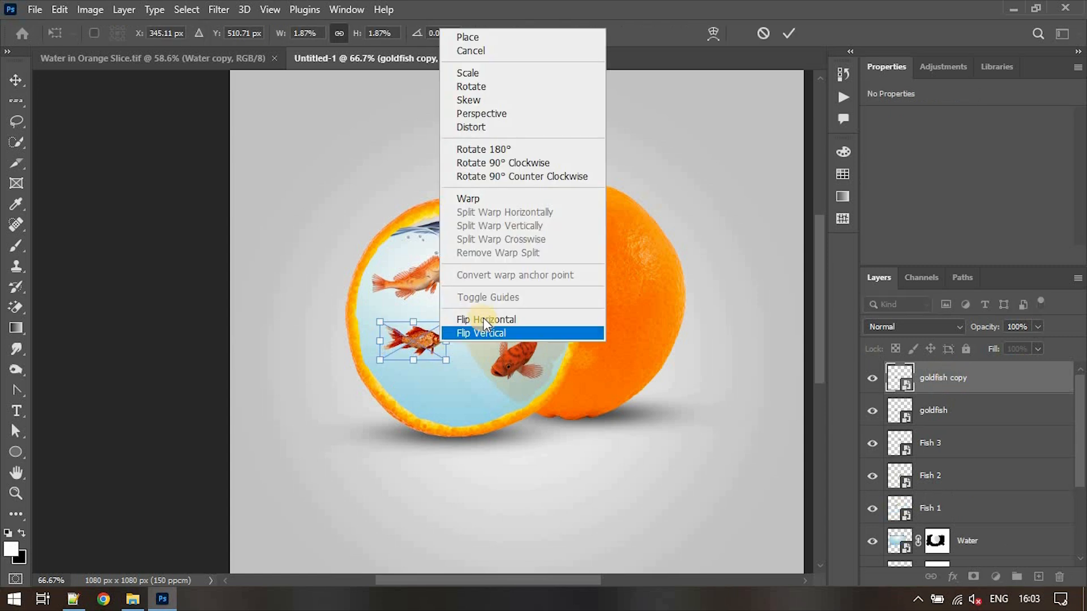
left_click(484, 320)
left_click_drag(423, 355, 448, 387)
key("Return")
left_click(933, 411)
left_click_drag(433, 340, 437, 335)
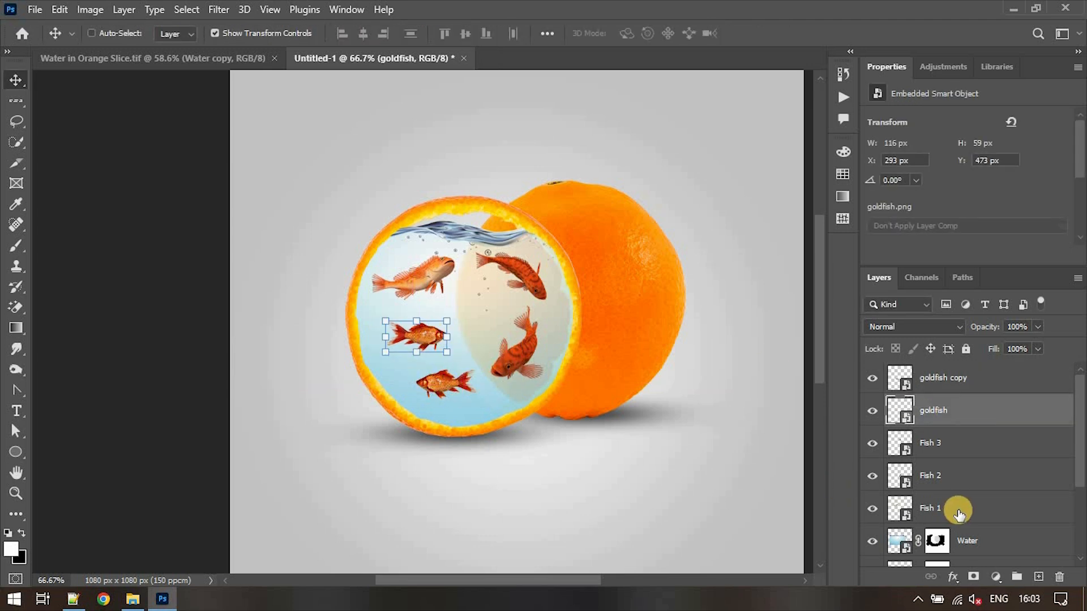
Group the five fish layers from Fish 1 up to goldfish copy and name the group Fishes
left_click(956, 513)
left_click(976, 387, "shift")
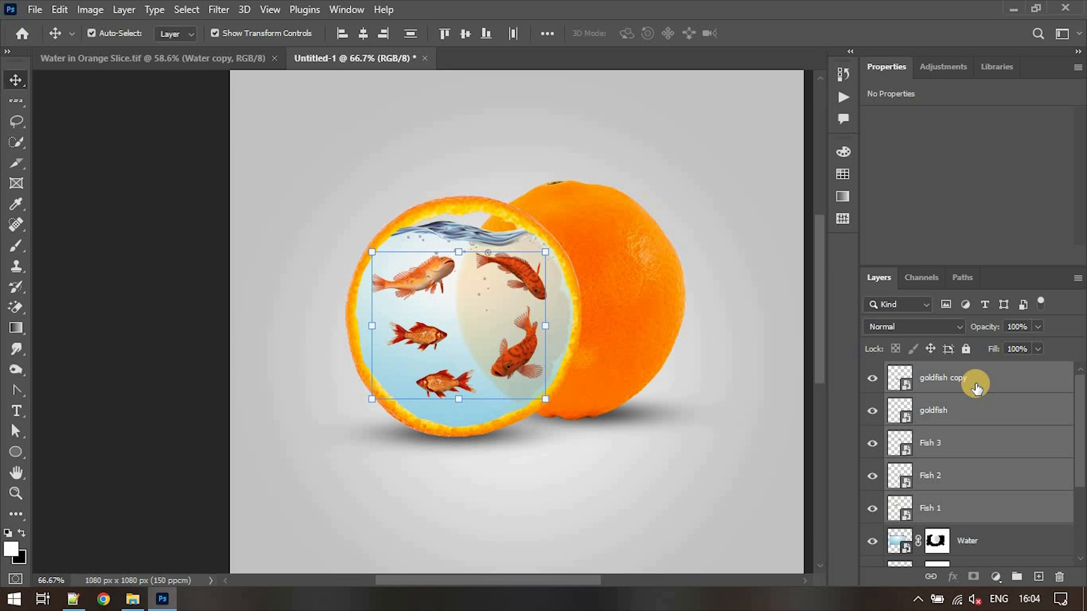
key("ctrl+g")
double_click(932, 374)
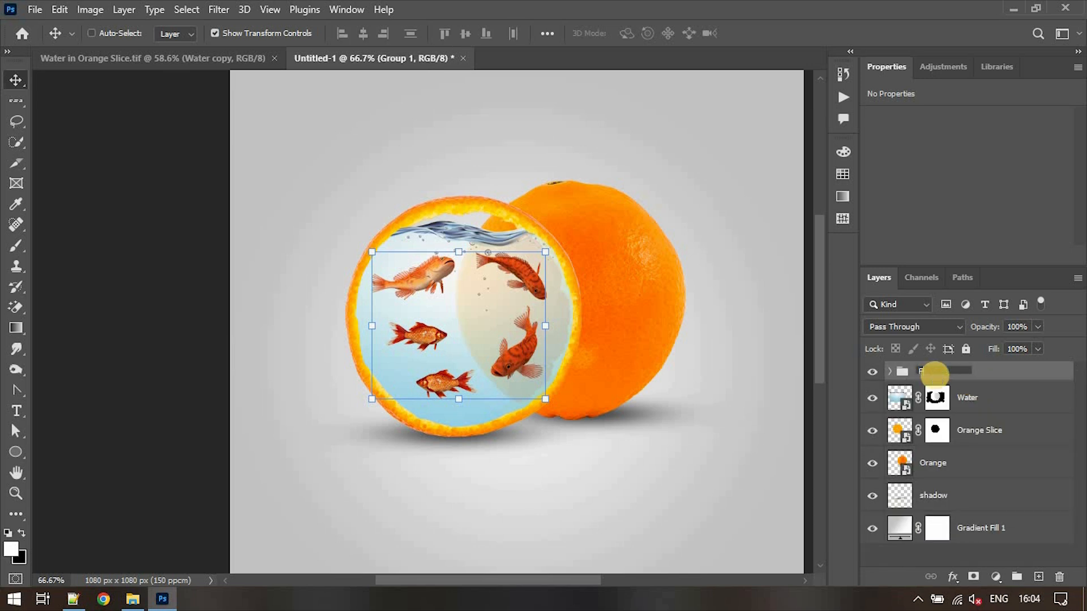
key("Return")
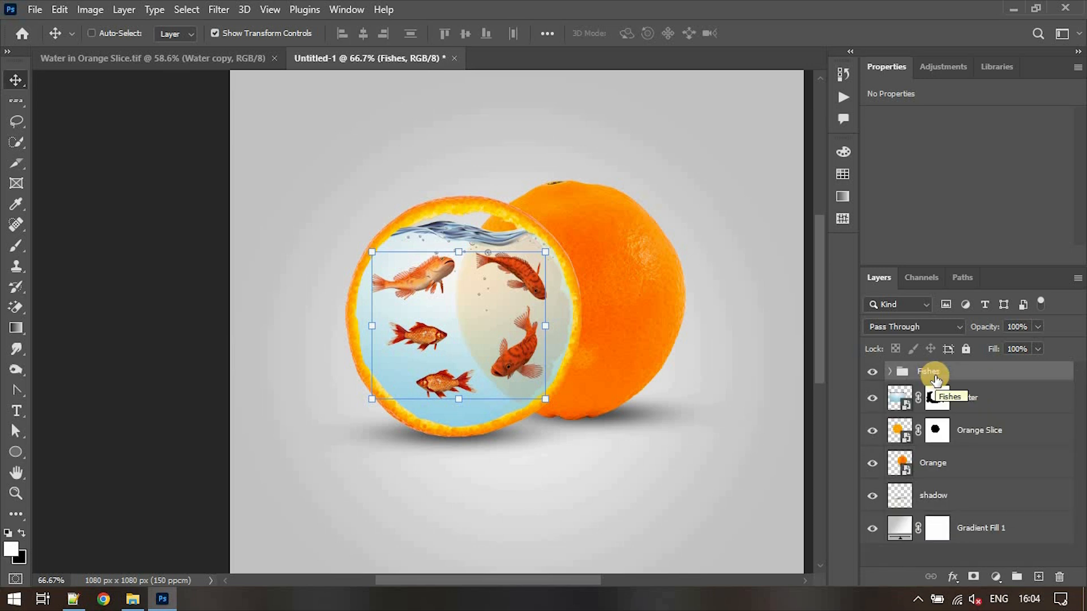
Duplicate the Water layer together with its mask and place the copy above the Fishes group
left_click(998, 401)
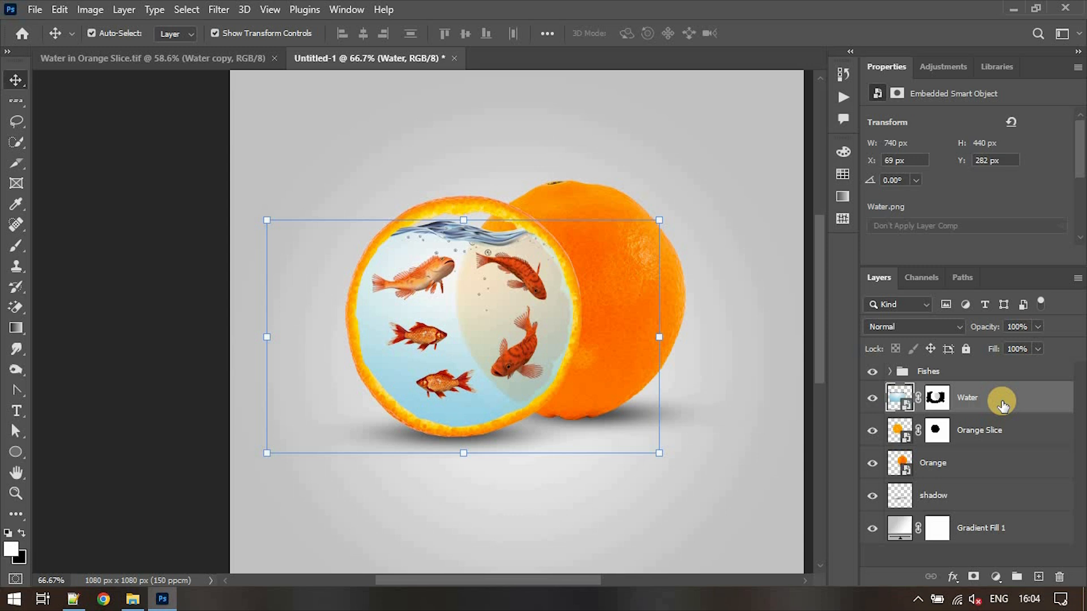
key("ctrl+j")
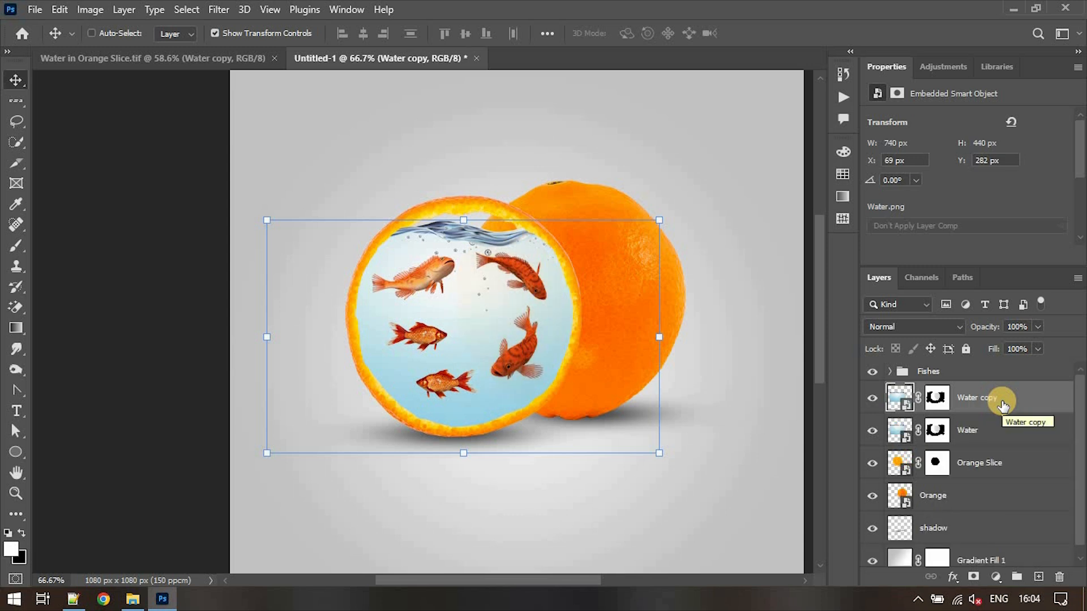
left_click_drag(1002, 403, 1002, 370)
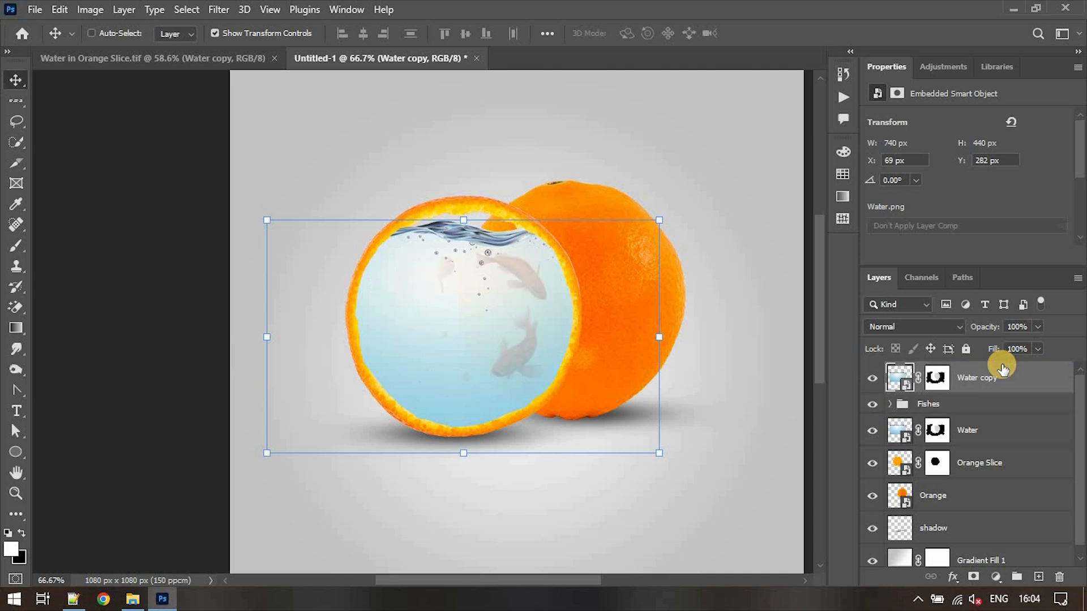
Set the Water copy layer to Screen blending with 40% fill and compare the composition with Water in Orange Slice.tif
left_click(928, 327)
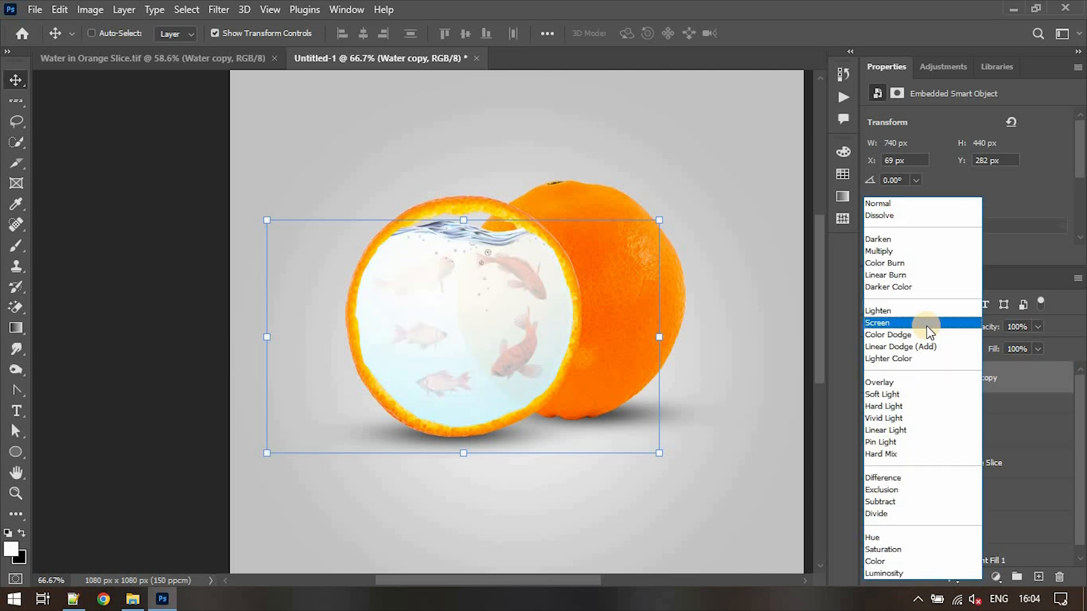
left_click(930, 324)
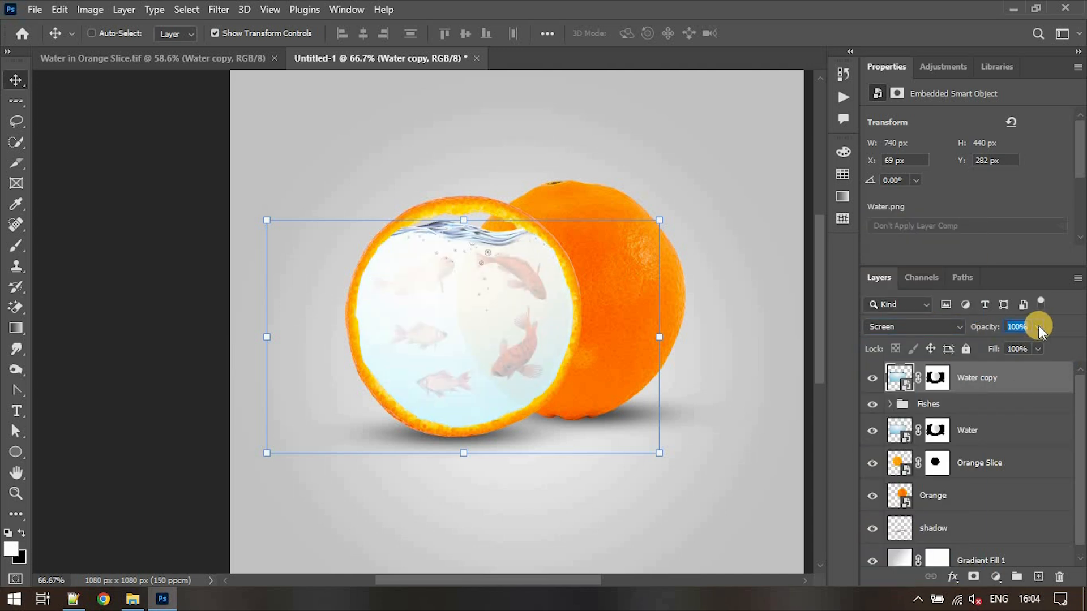
left_click(1038, 349)
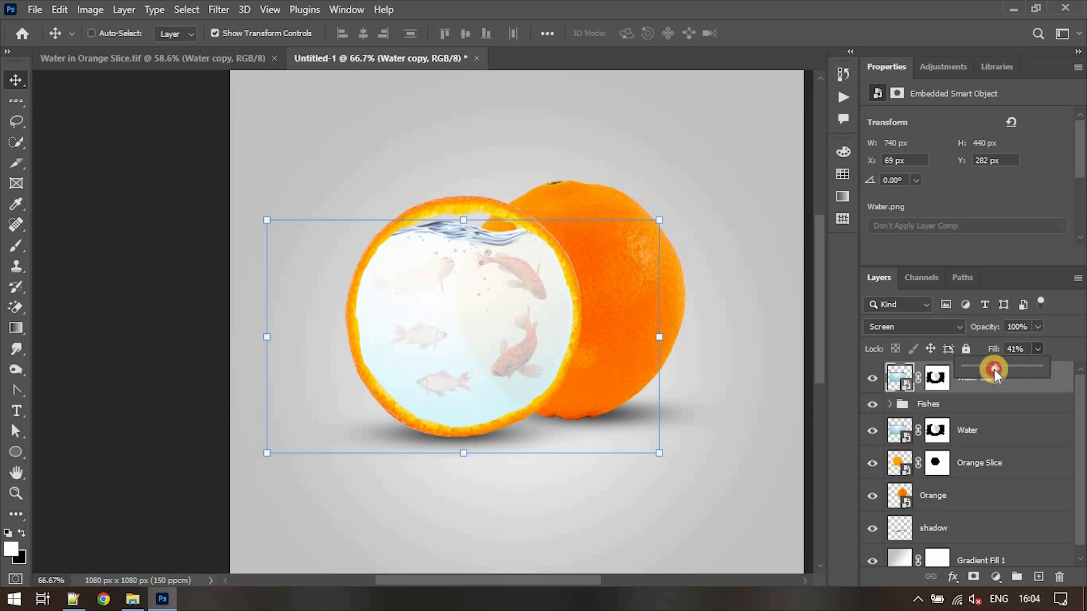
left_click_drag(995, 369, 993, 370)
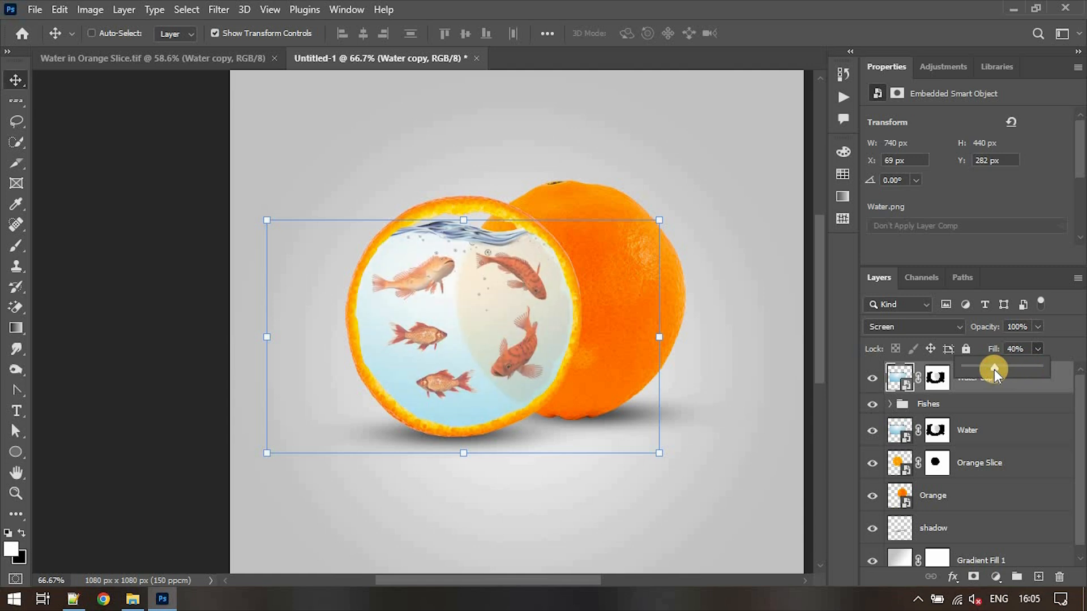
key("Return")
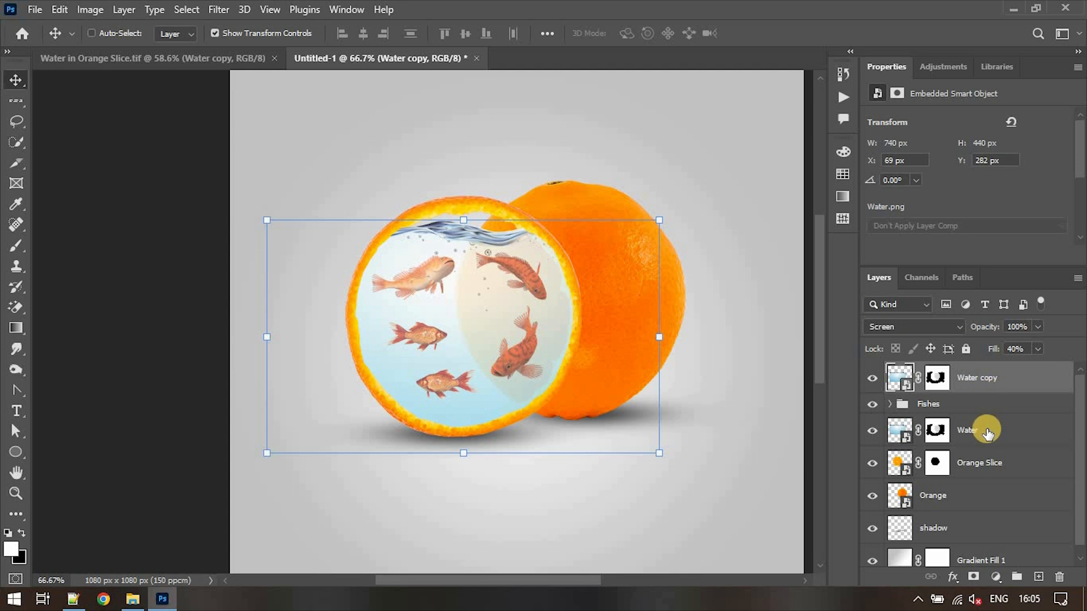
left_click(158, 60)
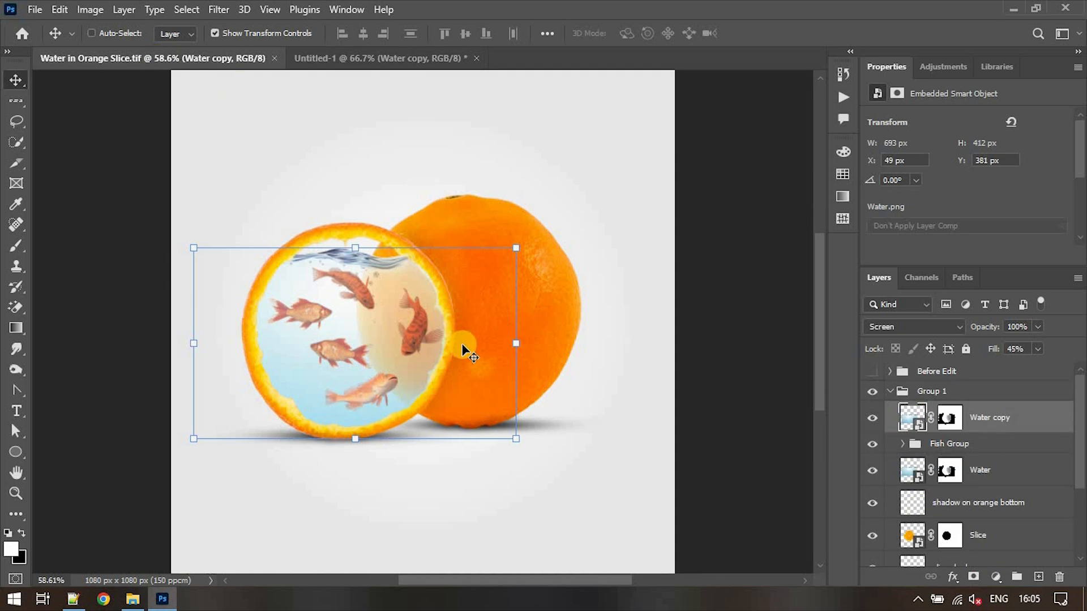
left_click(338, 57)
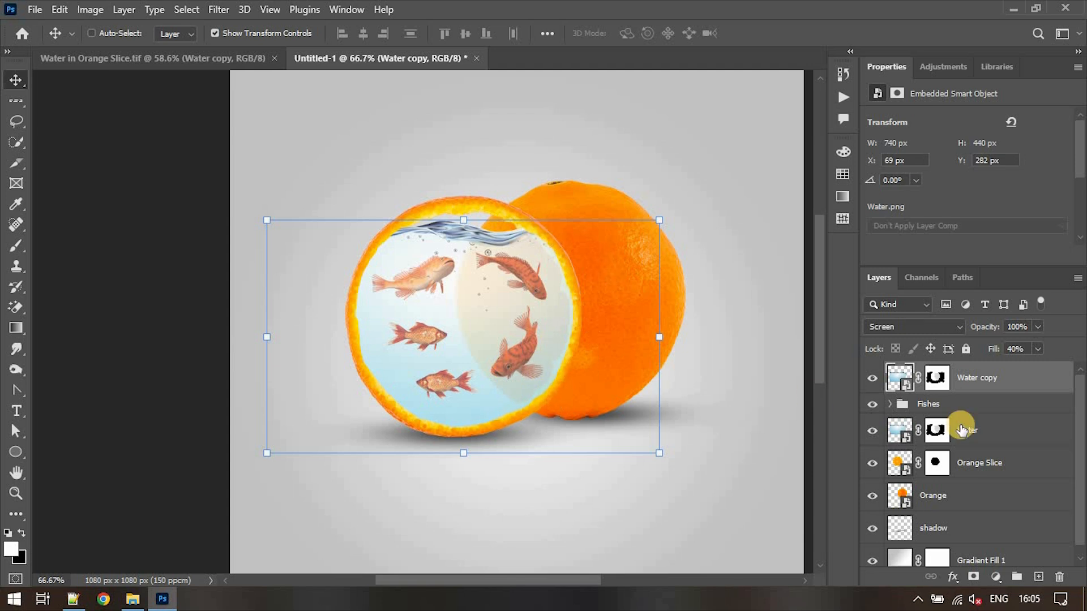
Add a new empty layer between the Orange and Orange Slice layers for the slice's shadow
left_click(1001, 462)
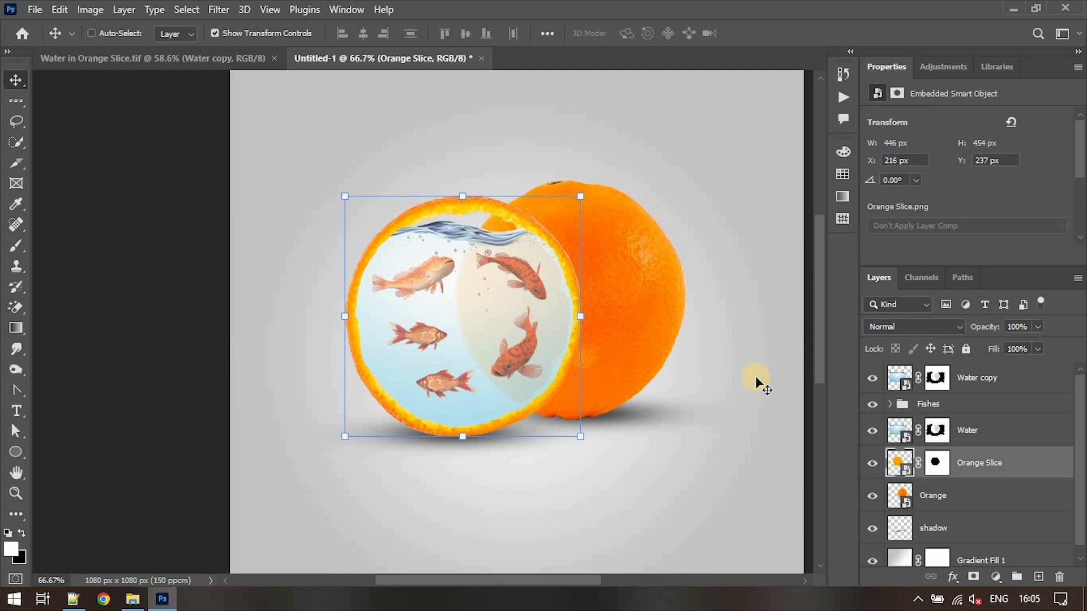
left_click(983, 496)
left_click(1038, 577)
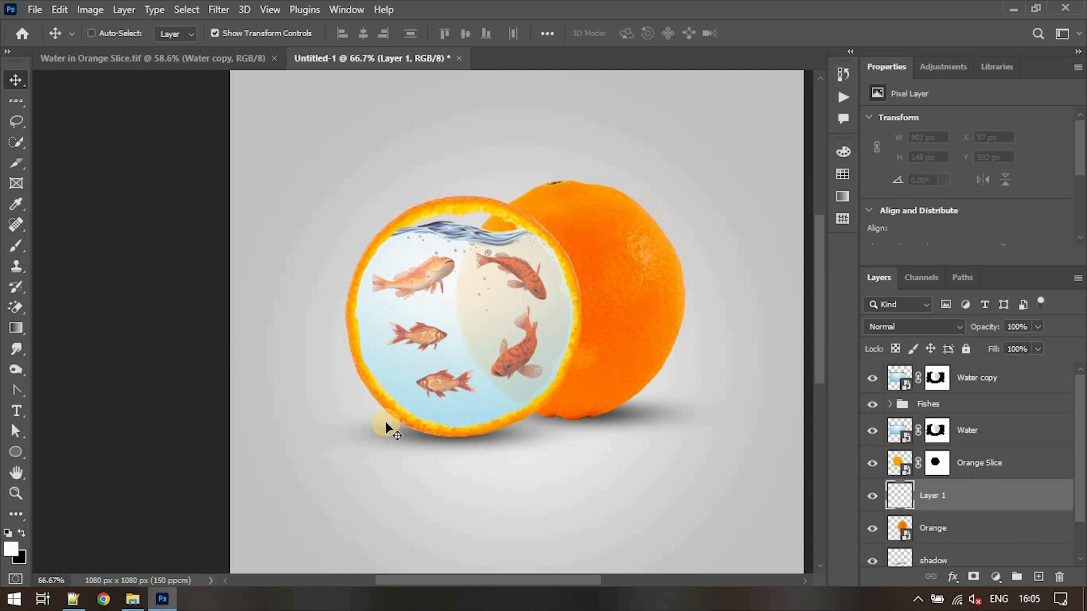
Set up a black Soft Round brush with 40% opacity and 45% flow
key("b")
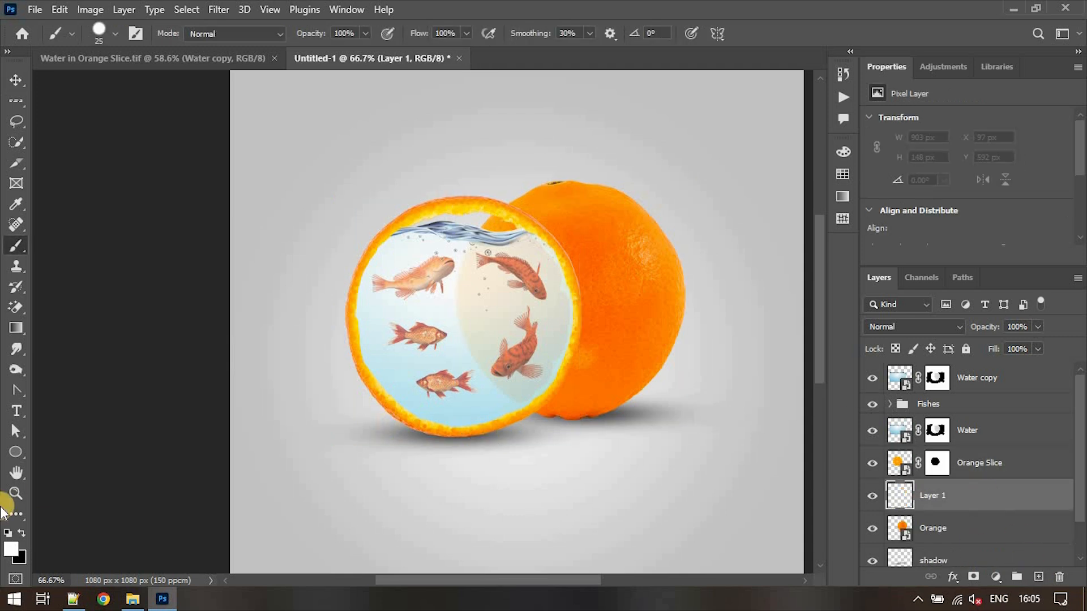
left_click(22, 534)
left_click(115, 36)
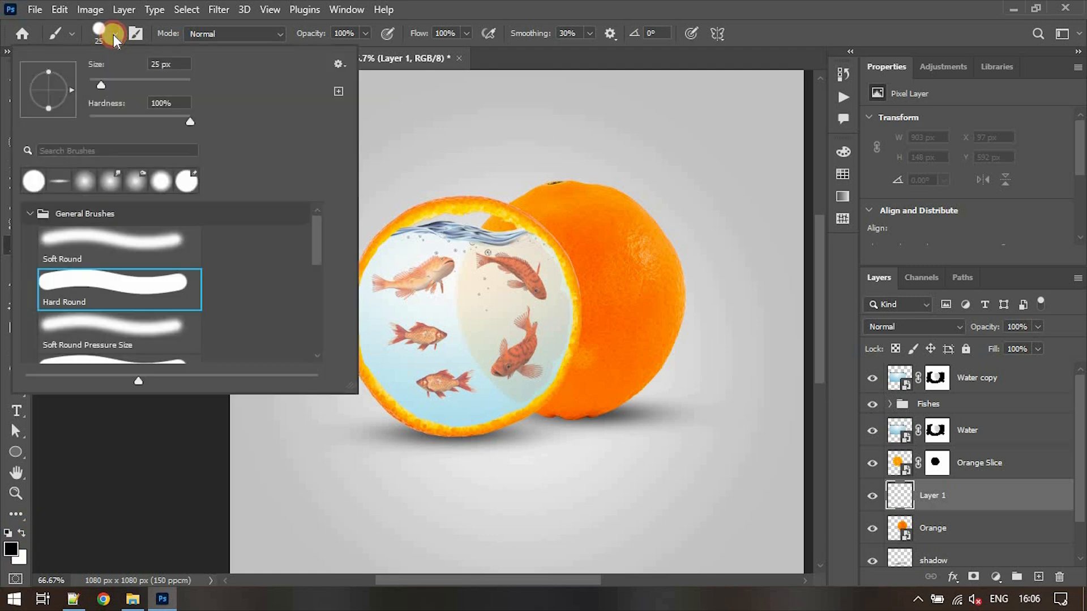
left_click(119, 252)
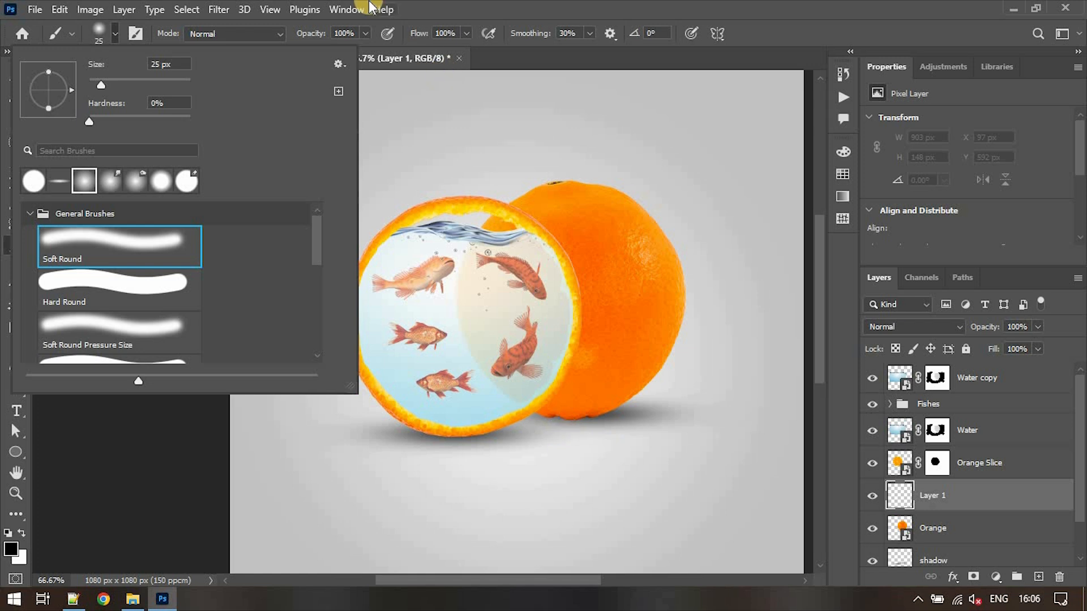
left_click(364, 33)
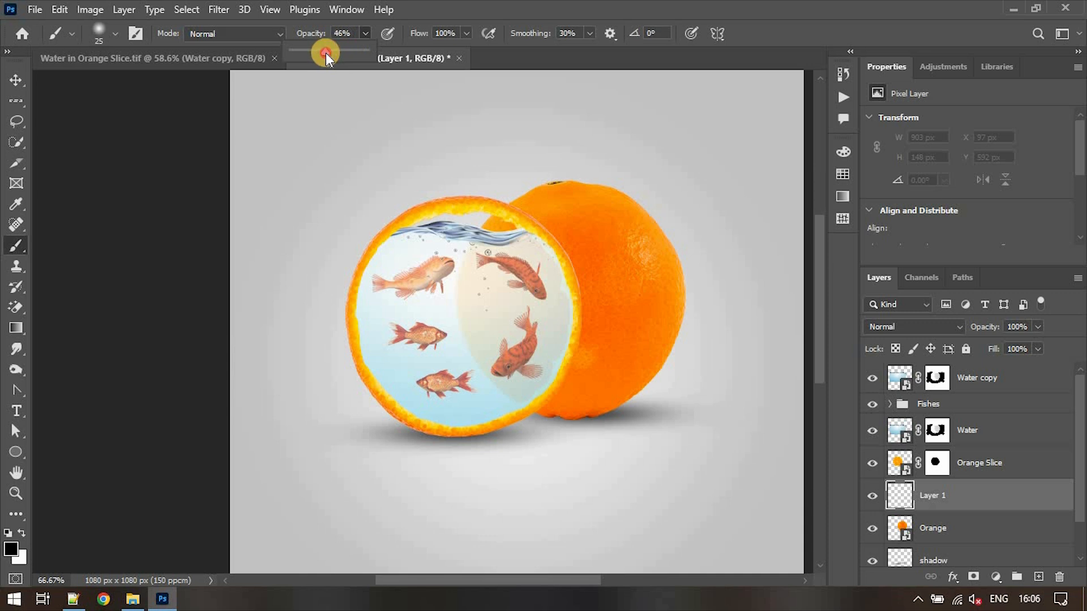
left_click_drag(325, 53, 322, 53)
left_click(465, 33)
left_click_drag(469, 50, 427, 50)
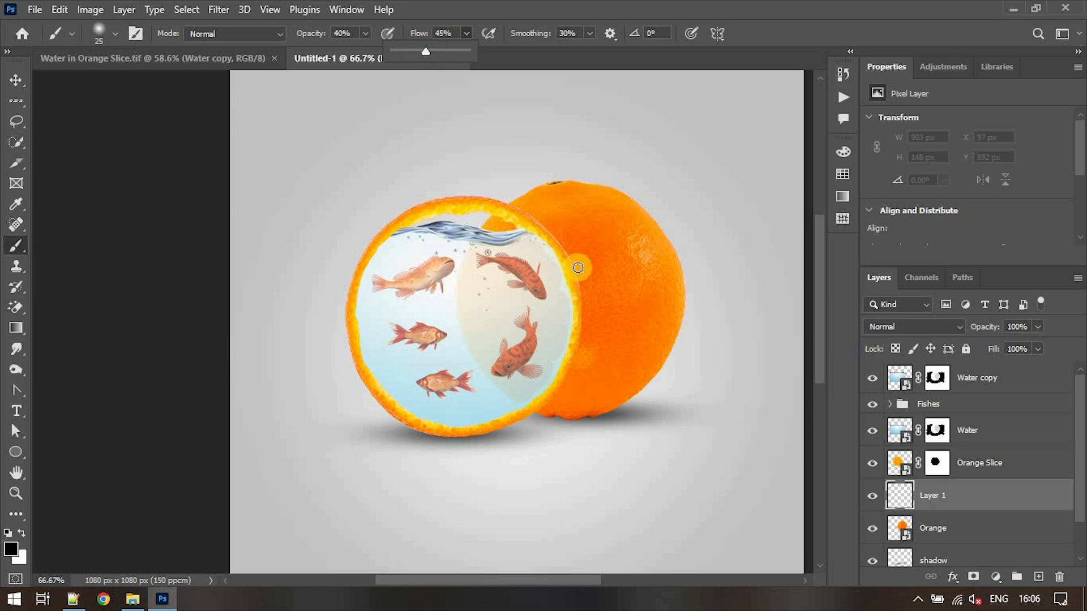
Try painting a shadow stroke on the orange along the slice's lower right edge
key("ctrl+plus")
key("ctrl+plus")
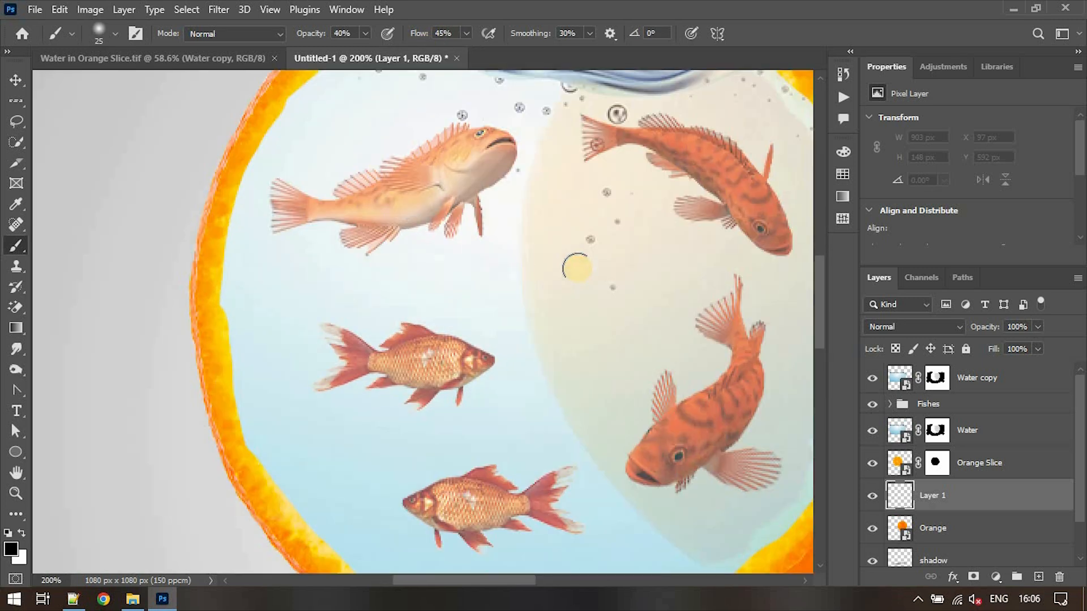
key("ctrl+minus")
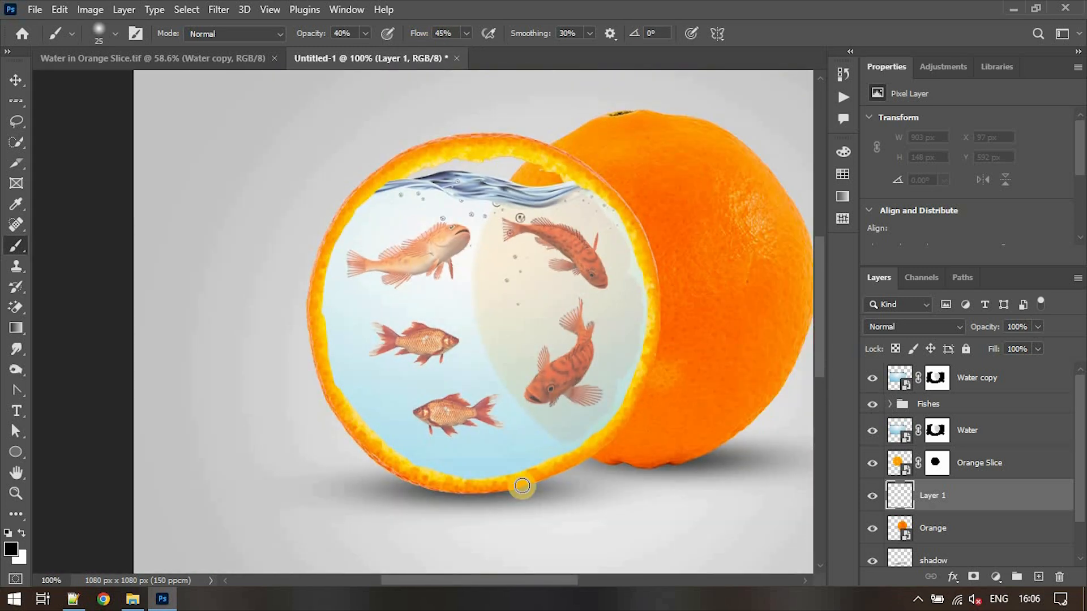
left_click_drag(504, 583, 533, 580)
mouse_move(491, 452)
left_mouse_down()
mouse_move(481, 451)
mouse_move(510, 413)
left_mouse_up()
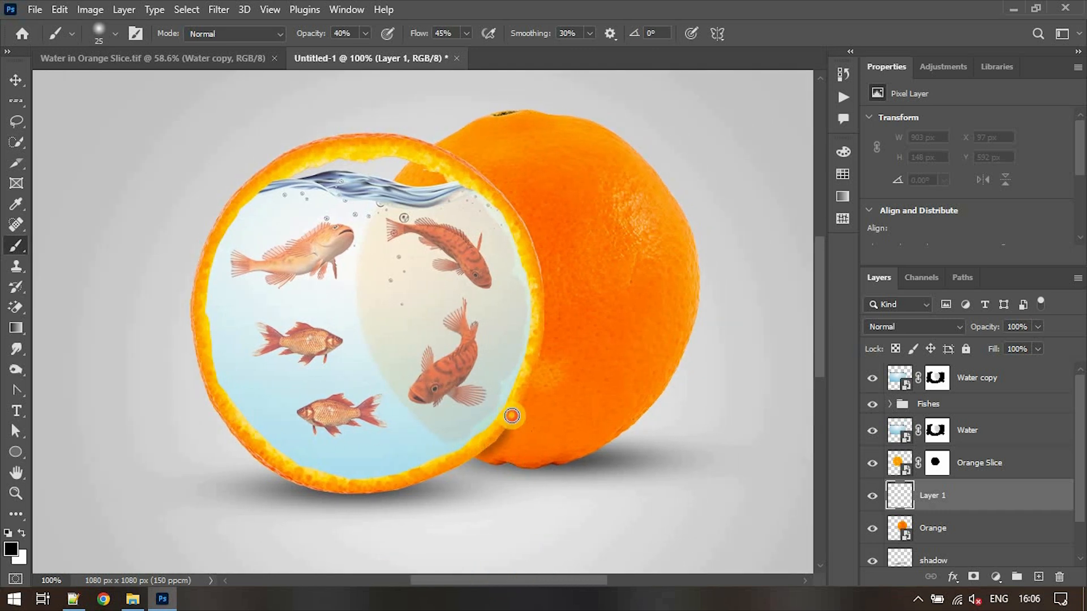
Paint a soft shadow on the orange along the slice's right edge with a 30 px brush at 20% opacity
left_click_drag(365, 34, 351, 52)
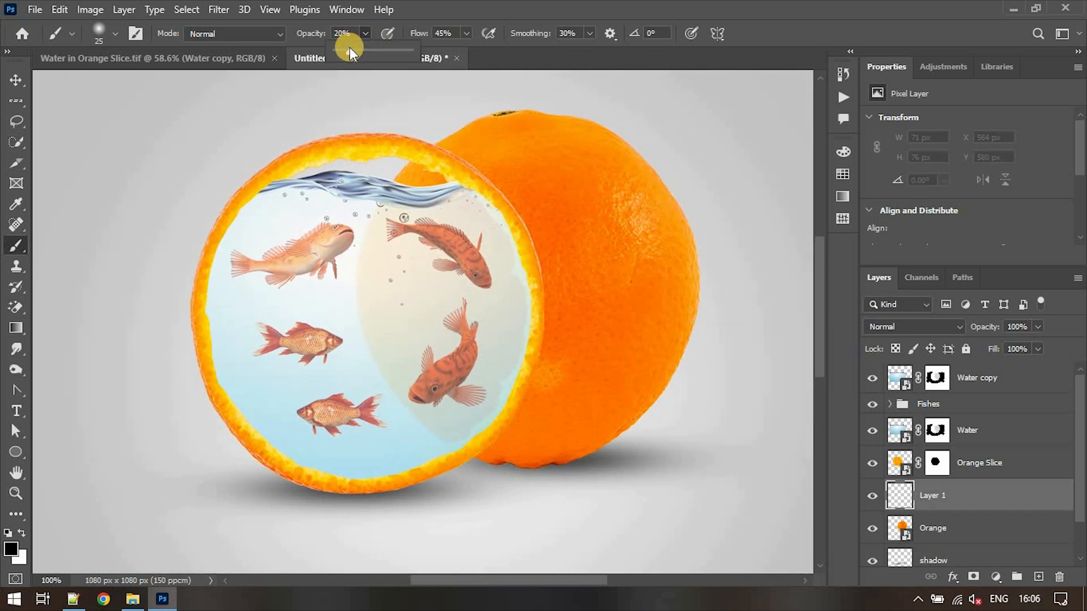
left_click(510, 194)
key("]")
scroll(528, 424, "right", 1)
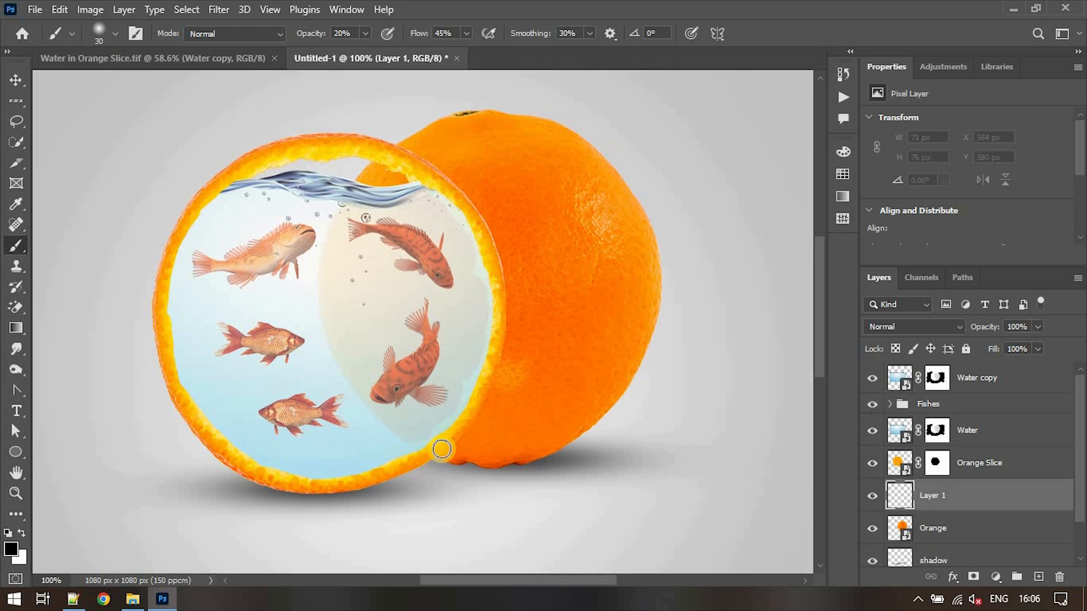
mouse_move(442, 449)
left_mouse_down()
mouse_move(480, 408)
mouse_move(505, 318)
mouse_move(503, 265)
mouse_move(437, 169)
mouse_move(452, 190)
mouse_move(450, 173)
left_mouse_up()
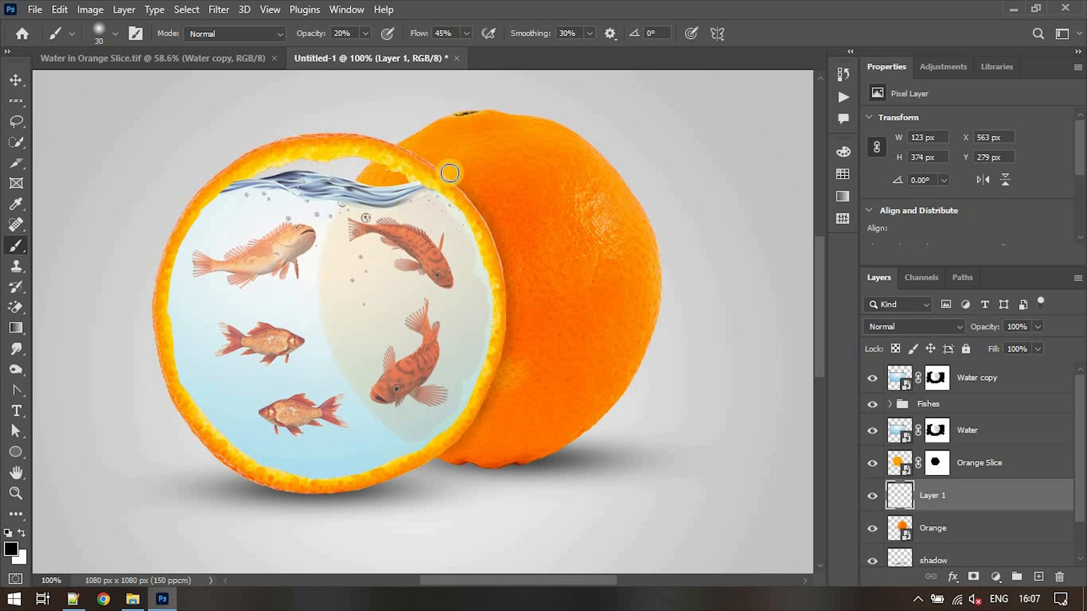
Lower the painted shadow layer's opacity to 80% and extend the shadow slightly at the ends of the slice's edge
left_click(1038, 327)
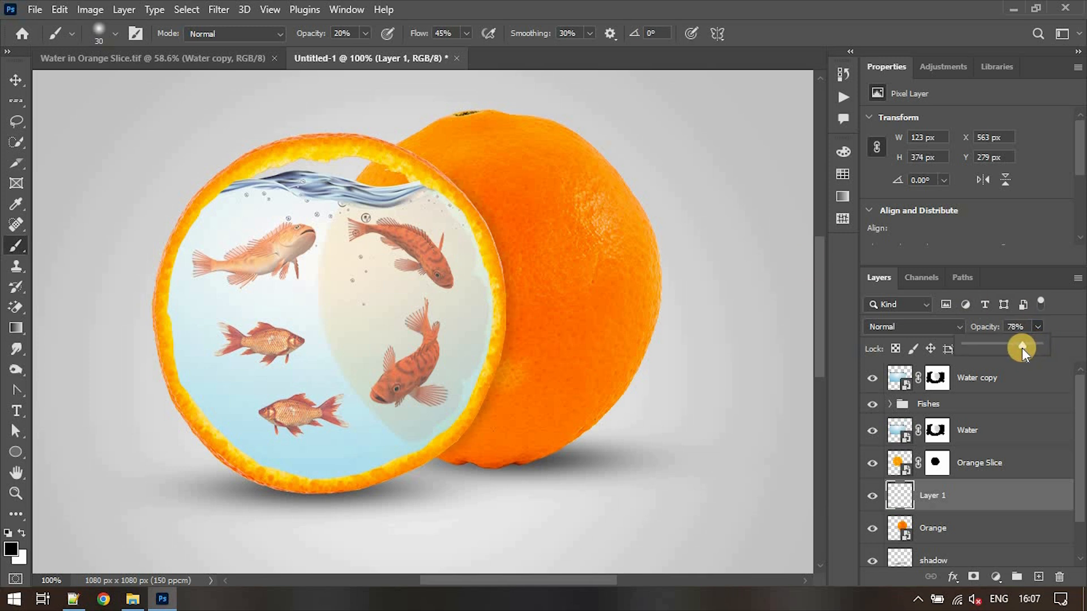
left_click_drag(1022, 349, 1023, 349)
left_click_drag(445, 176, 436, 179)
left_click_drag(440, 457, 625, 404)
Rename the painted shadow layer to Orange Slice Shadow
double_click(939, 495)
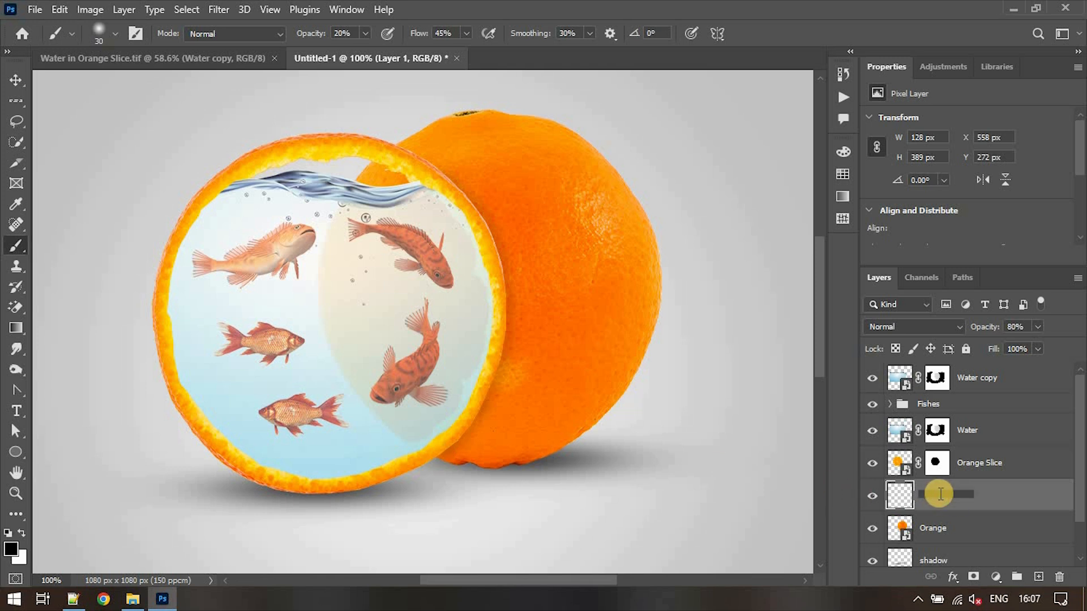
type("Orange Slice Shadow")
key("Return")
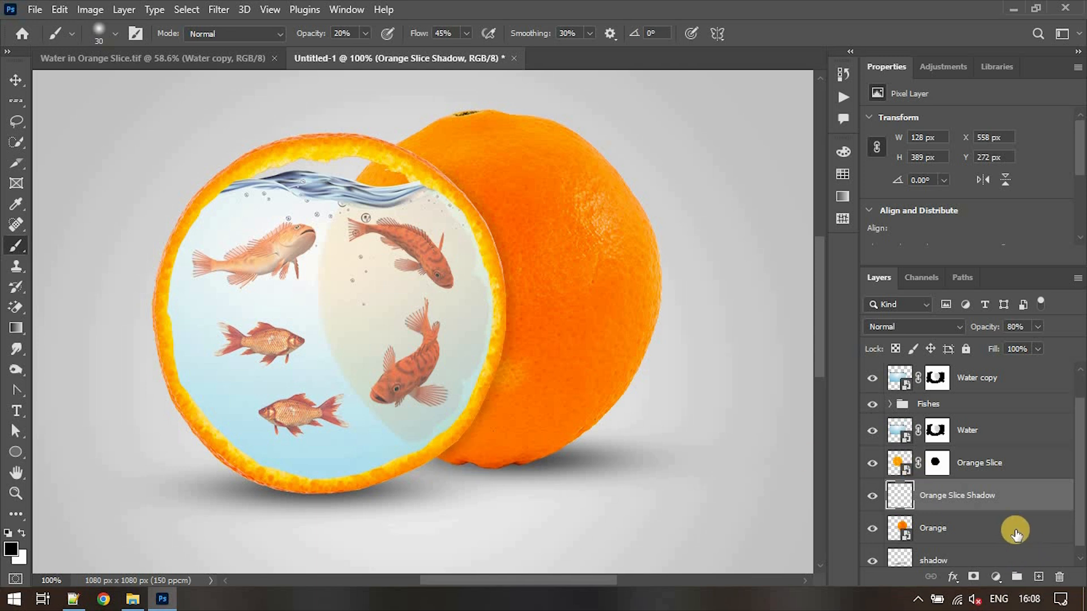
Add a new layer above the shadow layer and set the brush to 10% opacity and 20% flow
scroll(1015, 524, "down", 1)
left_click(997, 516)
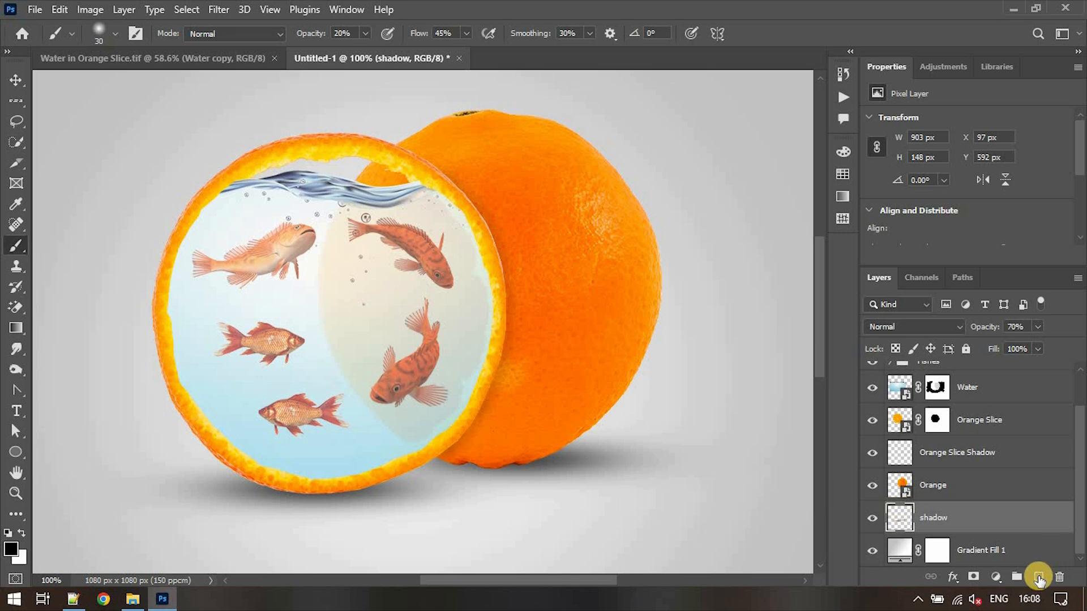
left_click(1040, 577)
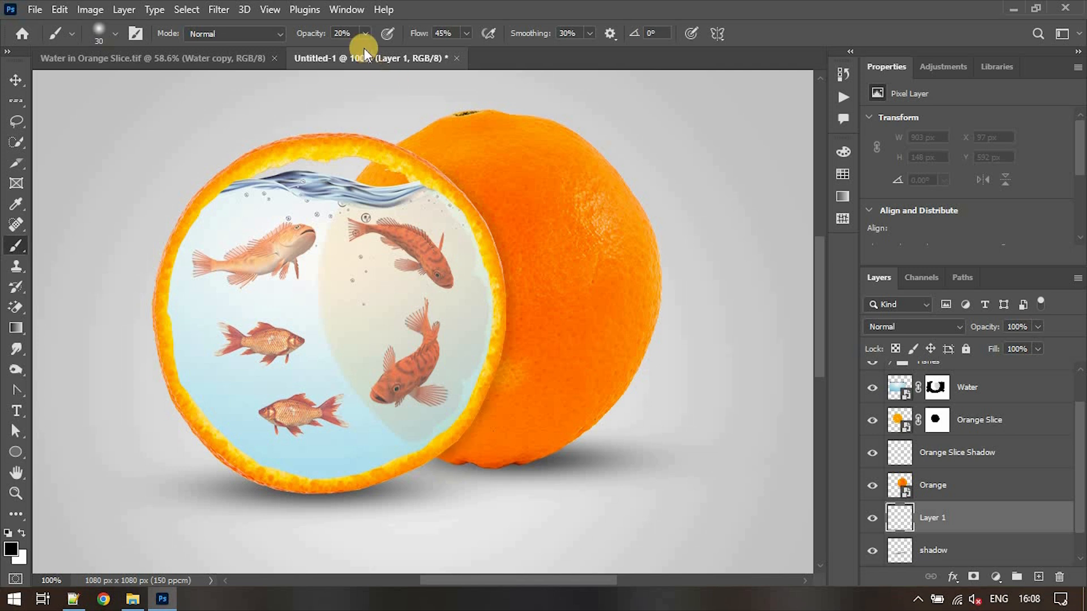
left_click(365, 33)
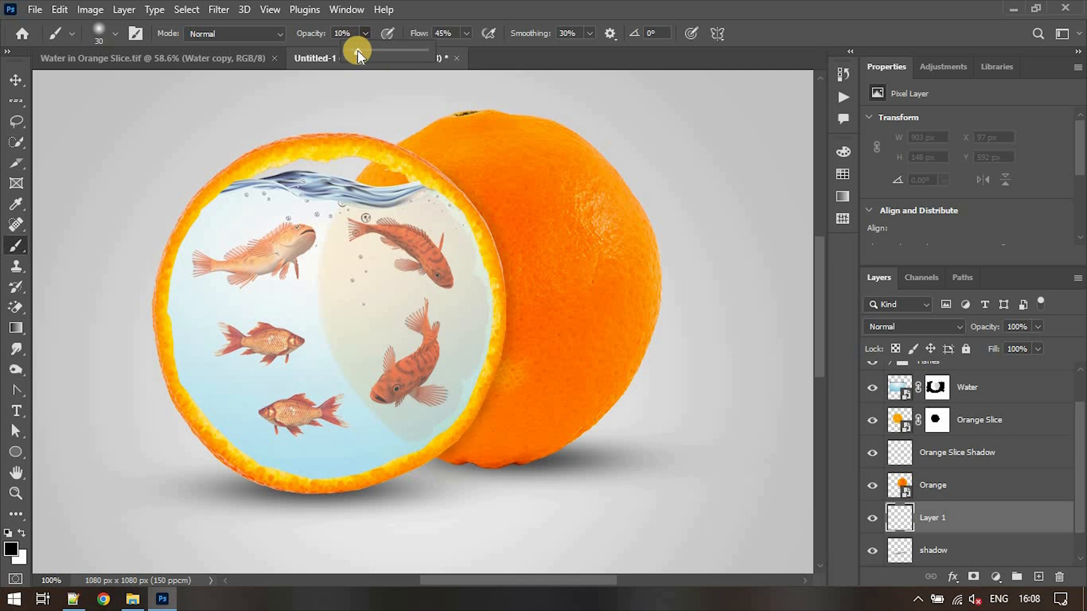
left_click(465, 33)
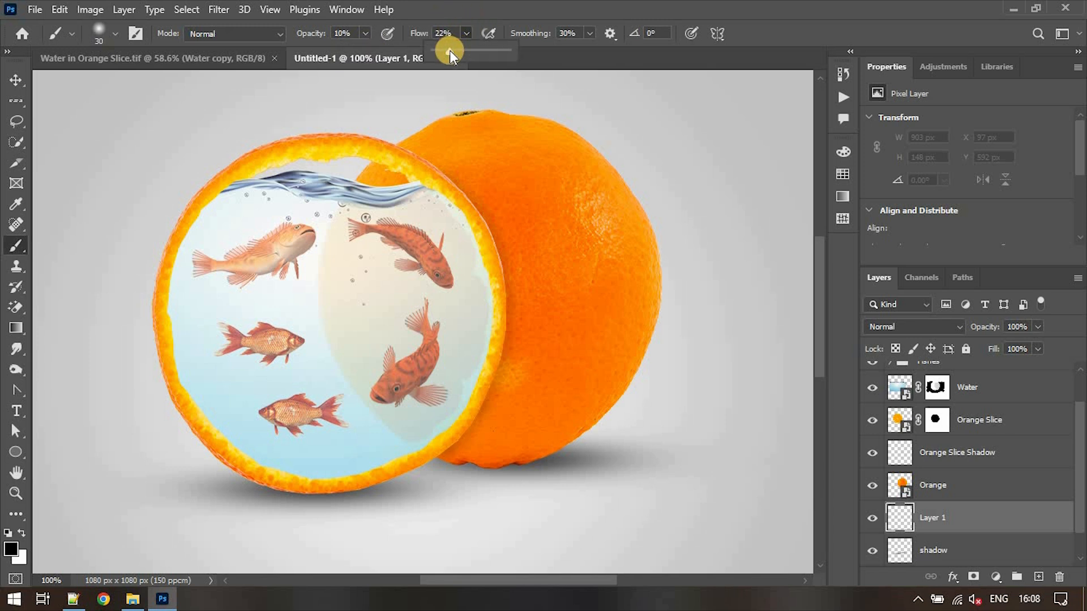
Paint faint black shading along the orange's base and move its layer above the Orange layer
left_click(459, 460)
left_click_drag(498, 458, 529, 456)
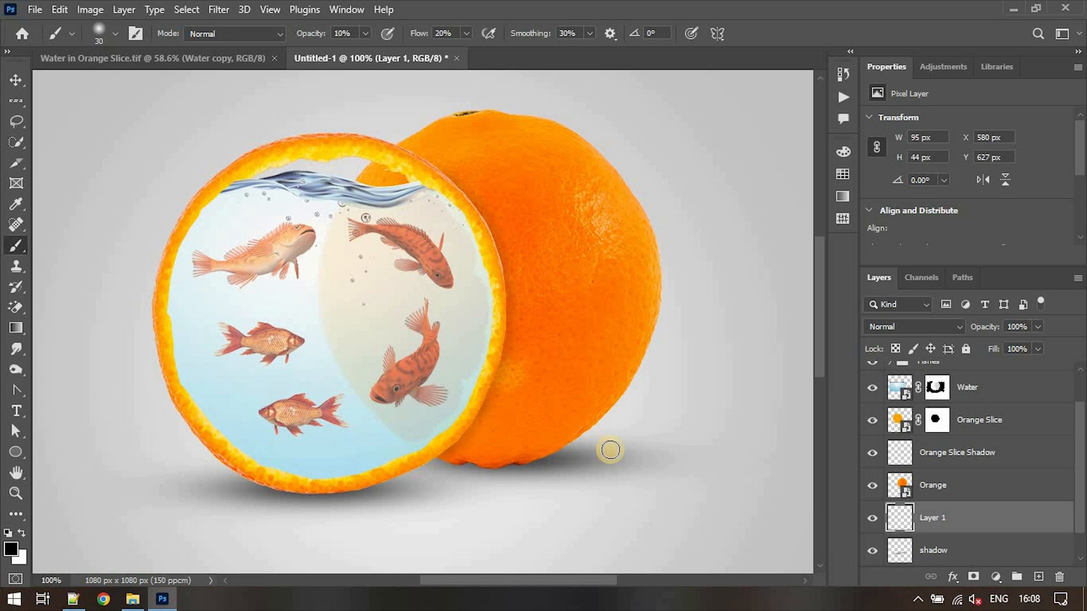
left_click_drag(966, 517, 967, 471)
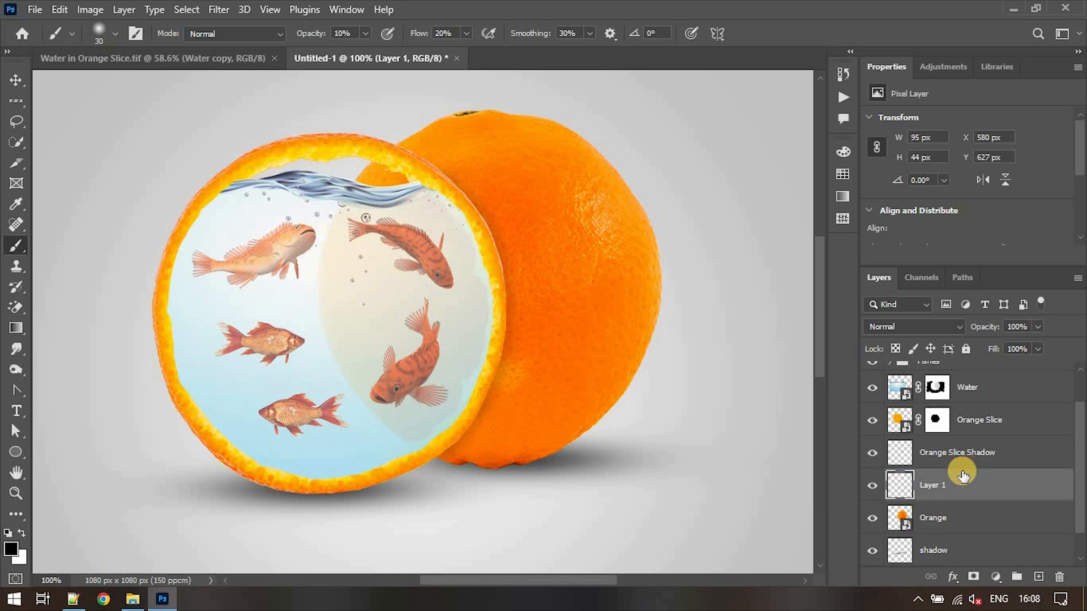
Deepen the black shading along the orange's base, raising the brush opacity to 25%
mouse_move(451, 456)
left_mouse_down()
mouse_move(547, 457)
mouse_move(498, 455)
left_mouse_up()
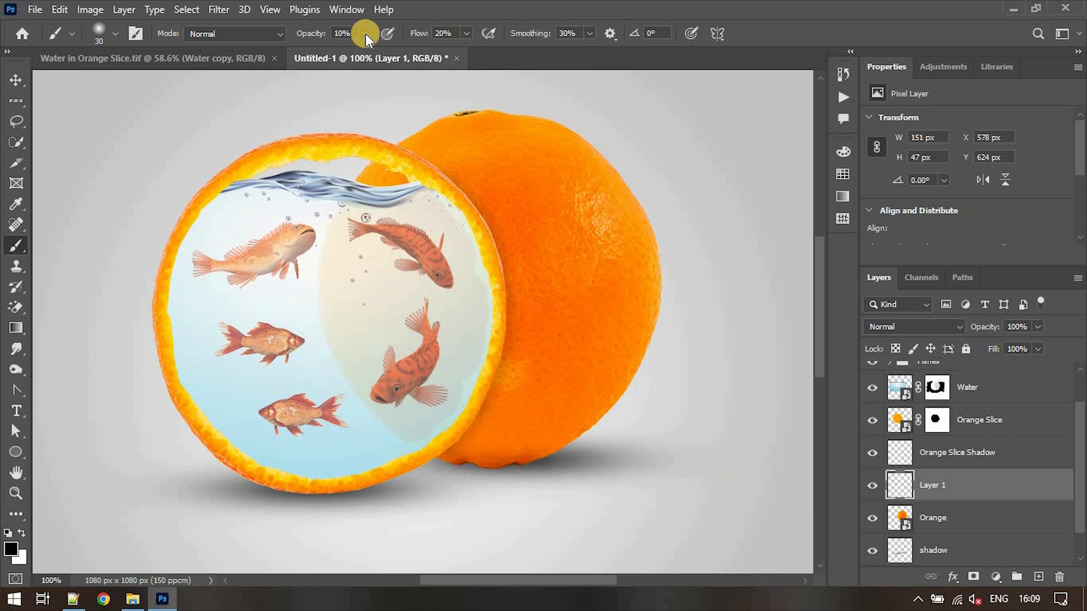
left_click_drag(366, 33, 377, 57)
left_click_drag(449, 461, 517, 461)
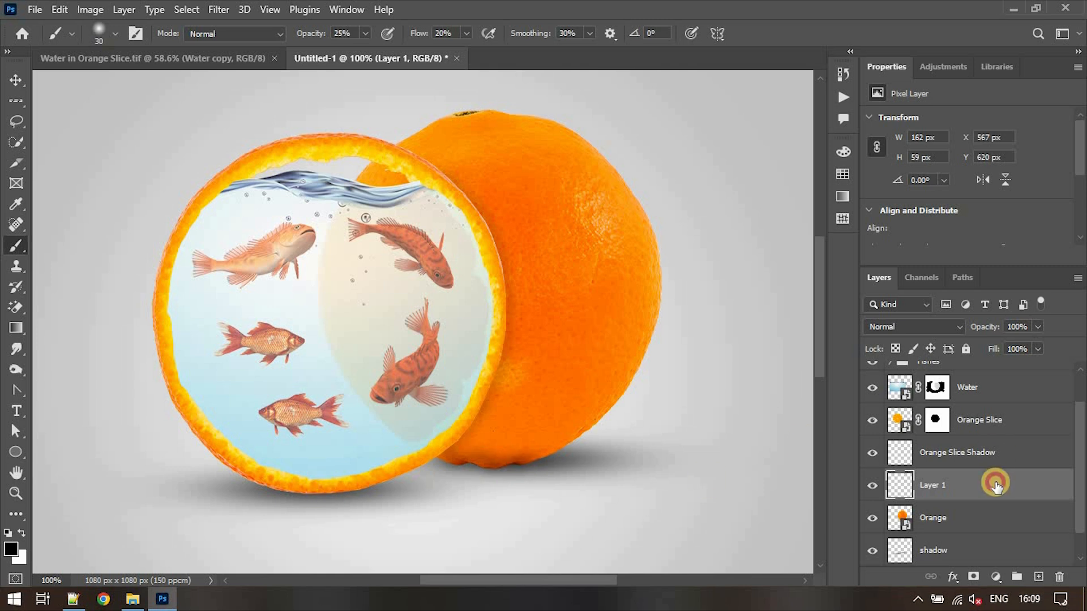
Move the shading layer above the Orange Slice layer and paint soft black shading along the bottom edges of the slice and orange
left_click_drag(995, 481, 992, 405)
mouse_move(340, 495)
left_mouse_down()
mouse_move(269, 488)
mouse_move(347, 492)
left_mouse_up()
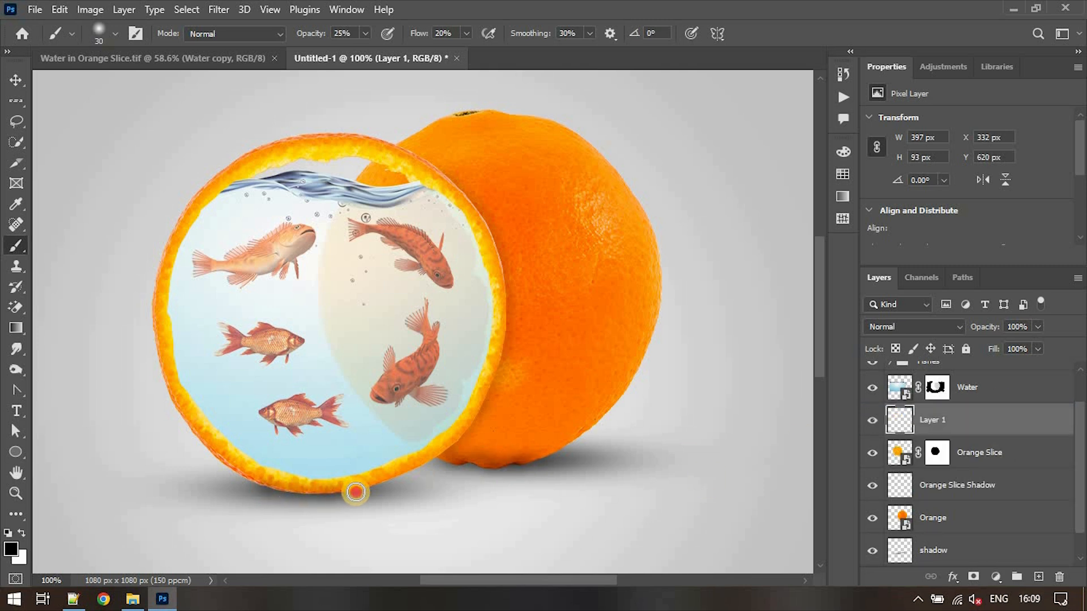
left_click_drag(542, 457, 458, 464)
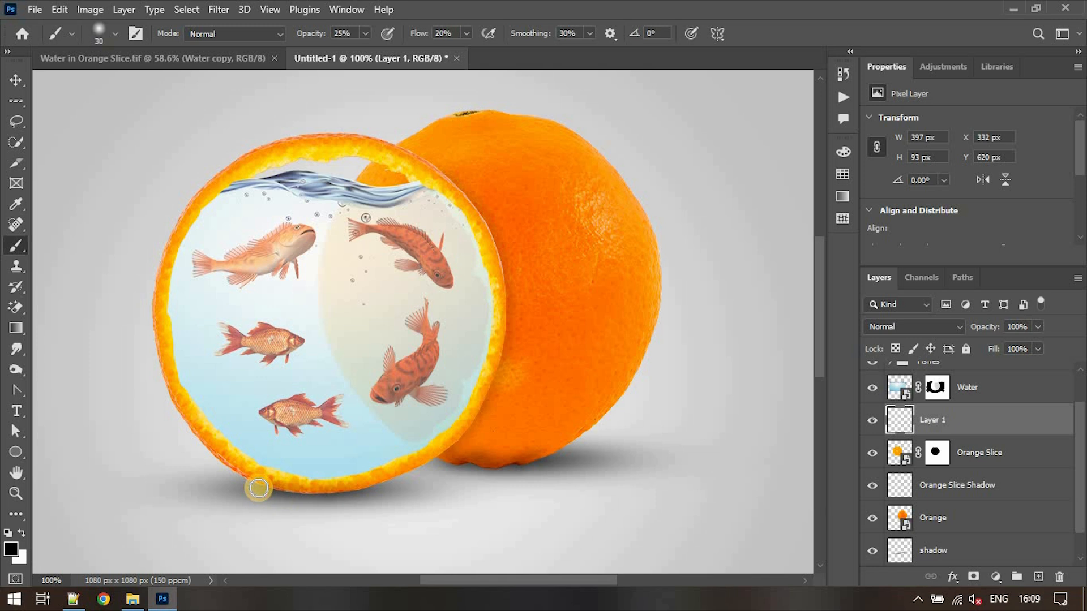
Rename the painted shading layer to Orange bottom shadow
left_click(938, 418)
double_click(938, 418)
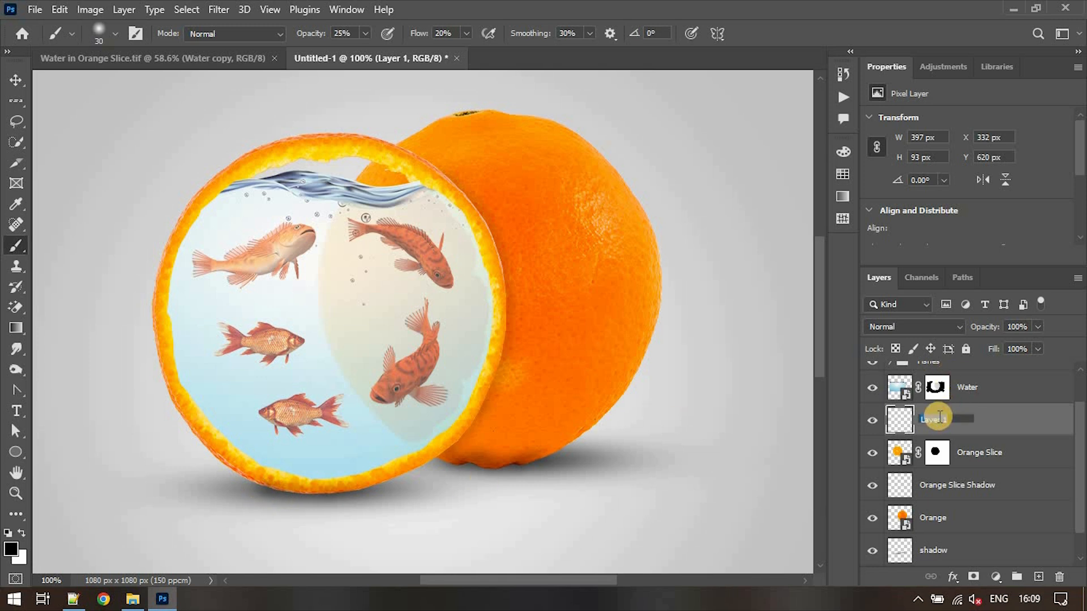
type("Orange bottom shadow")
key("Return")
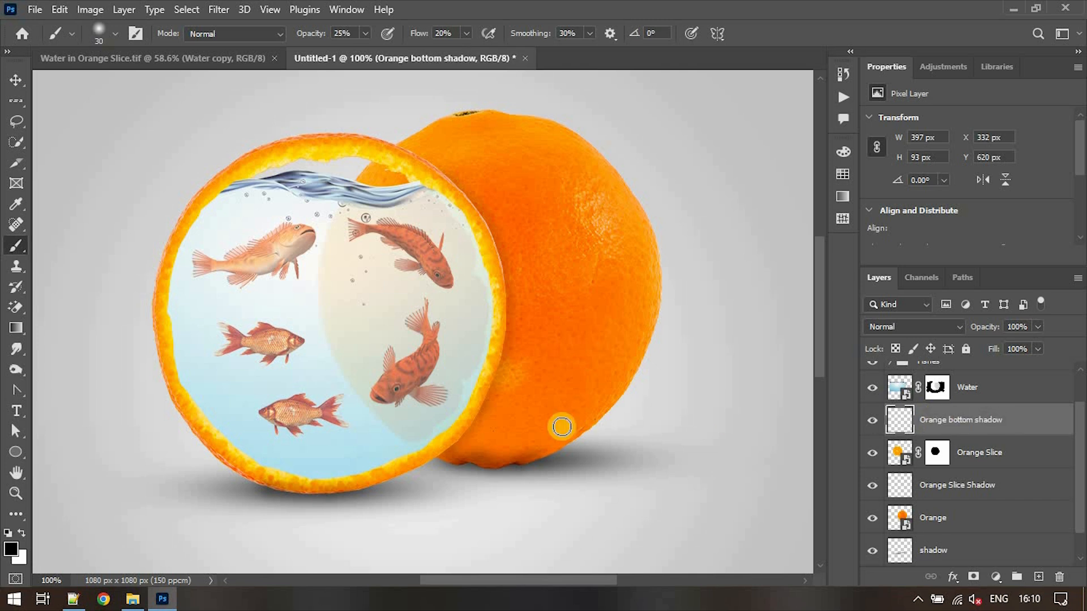
Lighten the background gradient fill by setting the colour stop at location 0% to ebebeb
key("ctrl+minus")
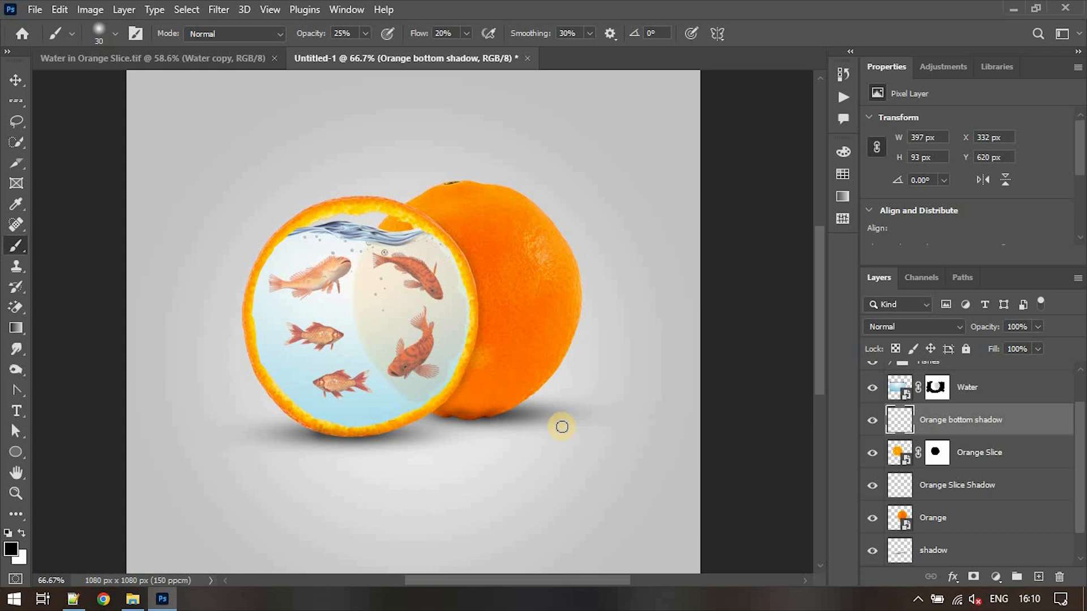
key("v")
scroll(916, 504, "down", 1)
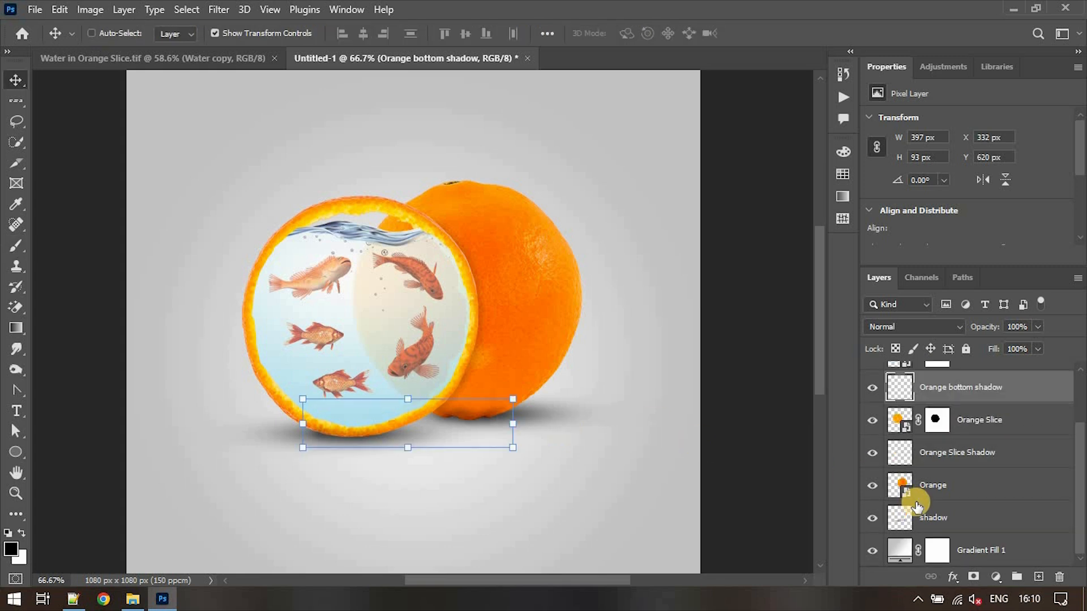
double_click(900, 549)
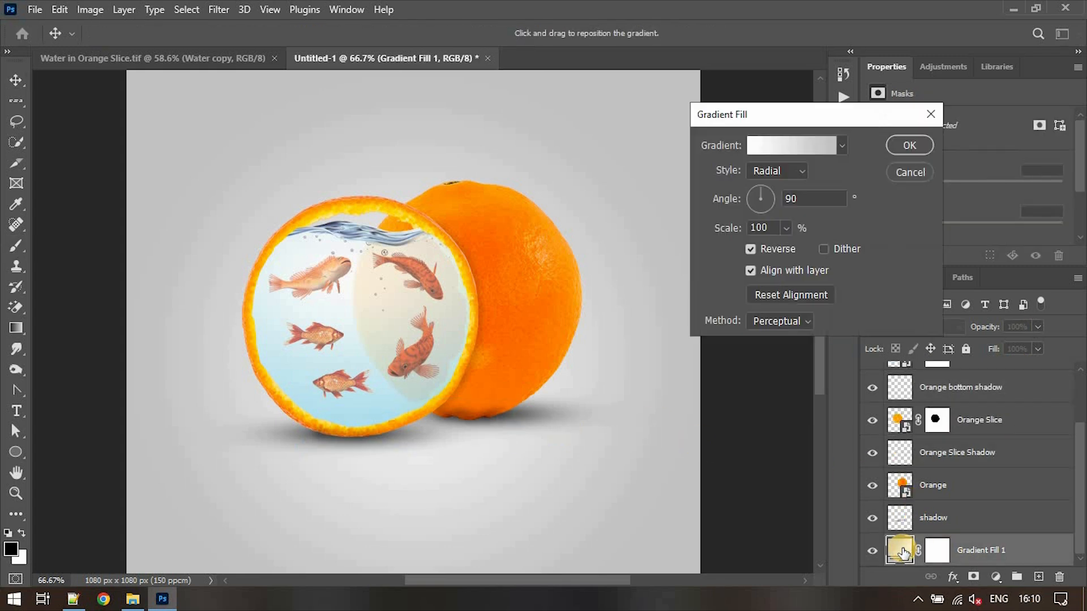
left_click(814, 145)
left_click(687, 441)
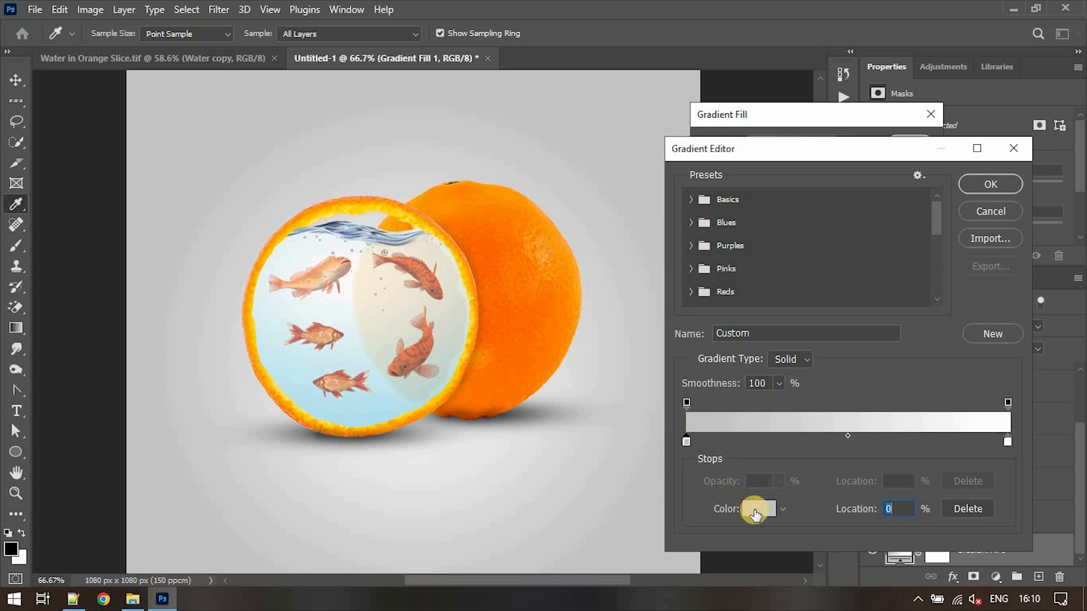
left_click(756, 509)
mouse_move(664, 208)
left_mouse_down()
mouse_move(675, 188)
mouse_move(662, 168)
left_mouse_up()
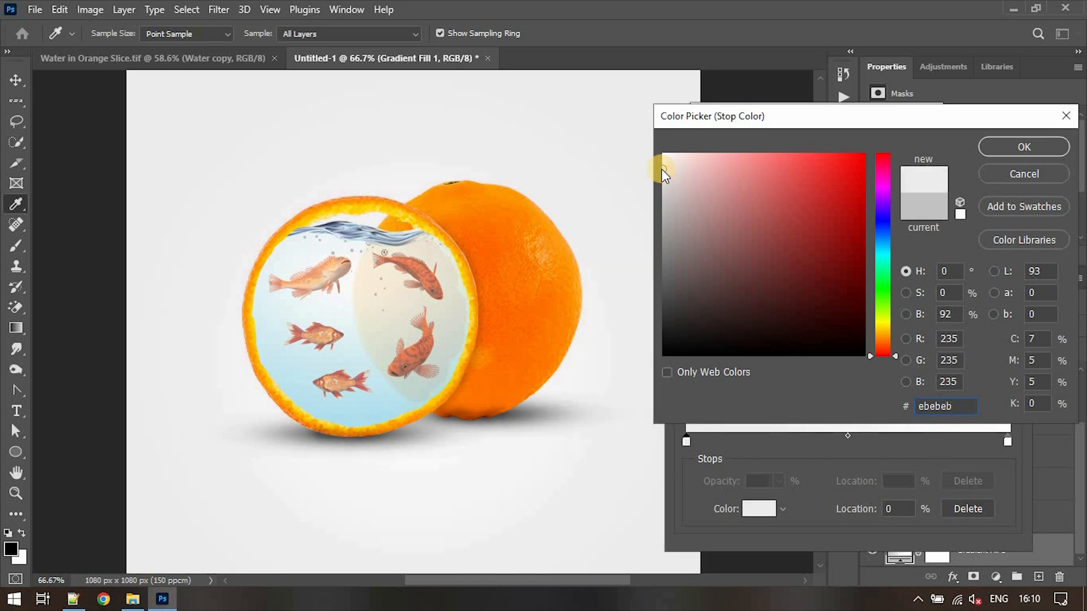
left_click(993, 148)
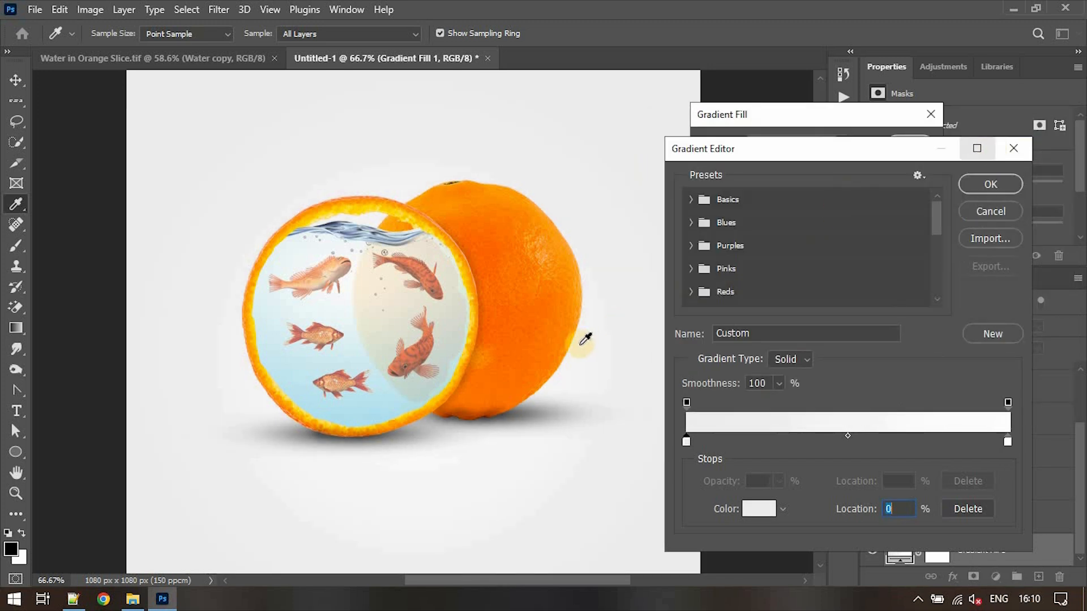
left_click(988, 183)
left_click(908, 145)
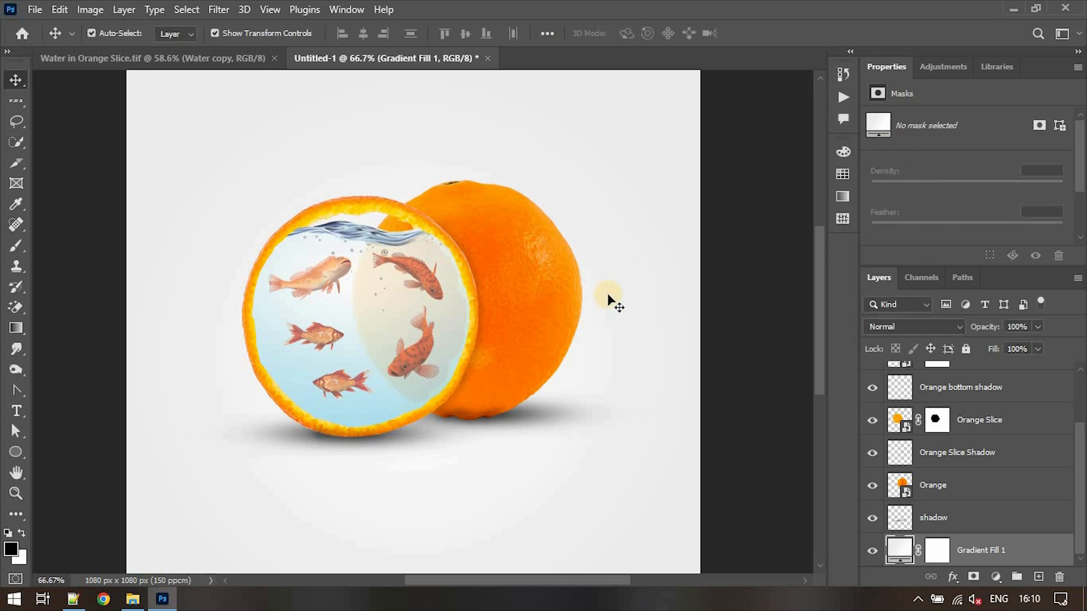
scroll(609, 300, "down", 1)
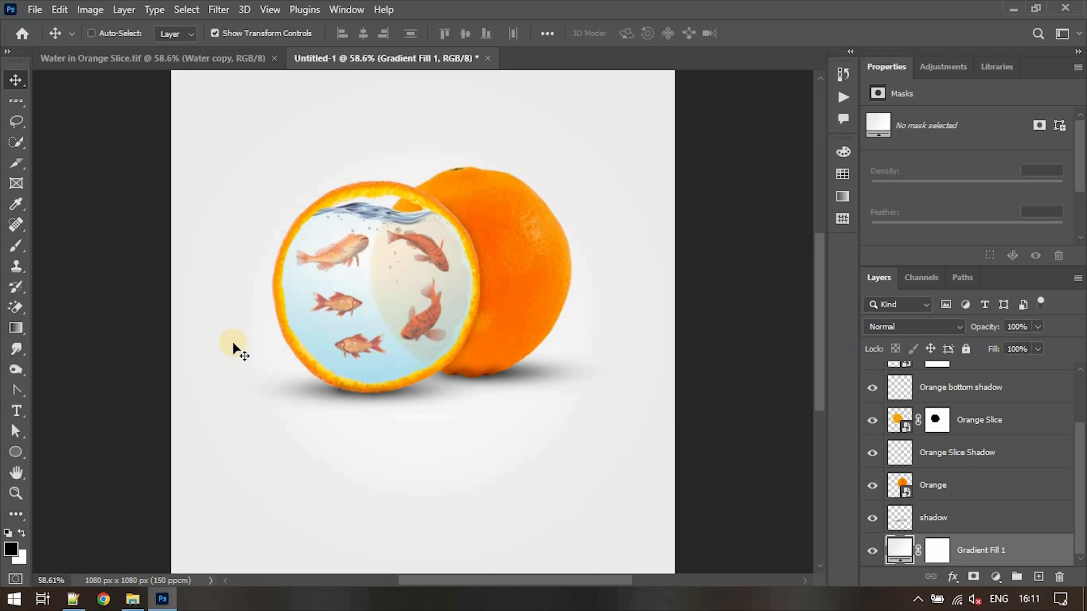
left_click(158, 58)
left_click(402, 59)
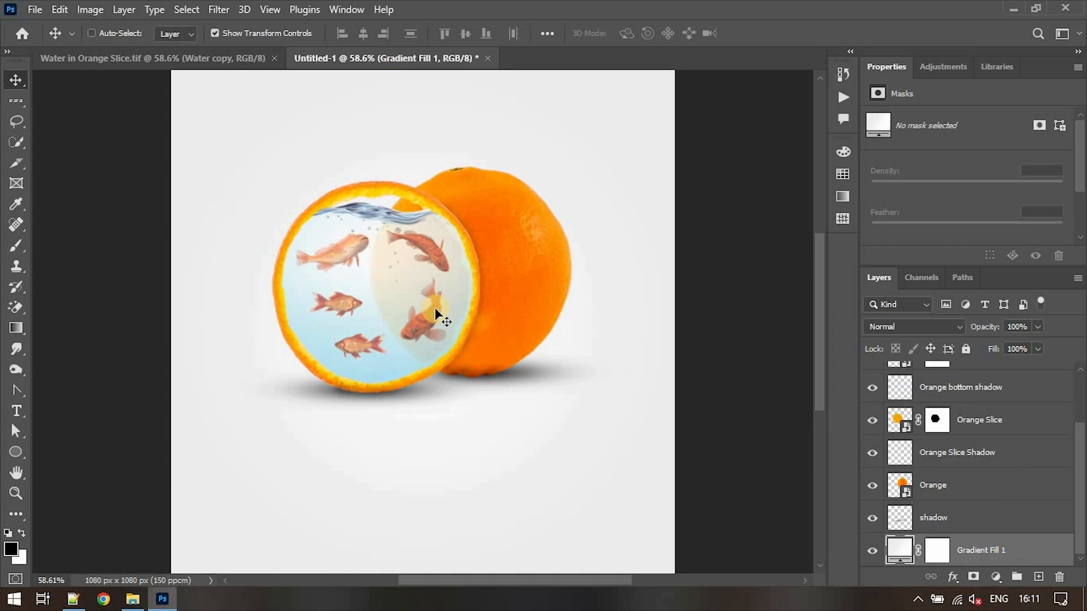
left_click(134, 602)
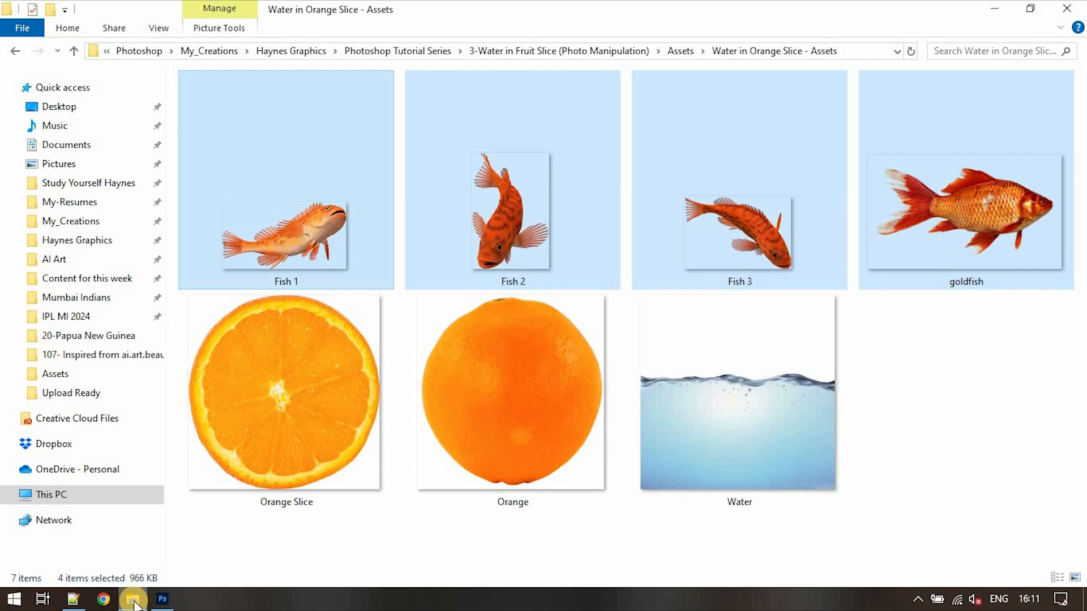
left_click(162, 599)
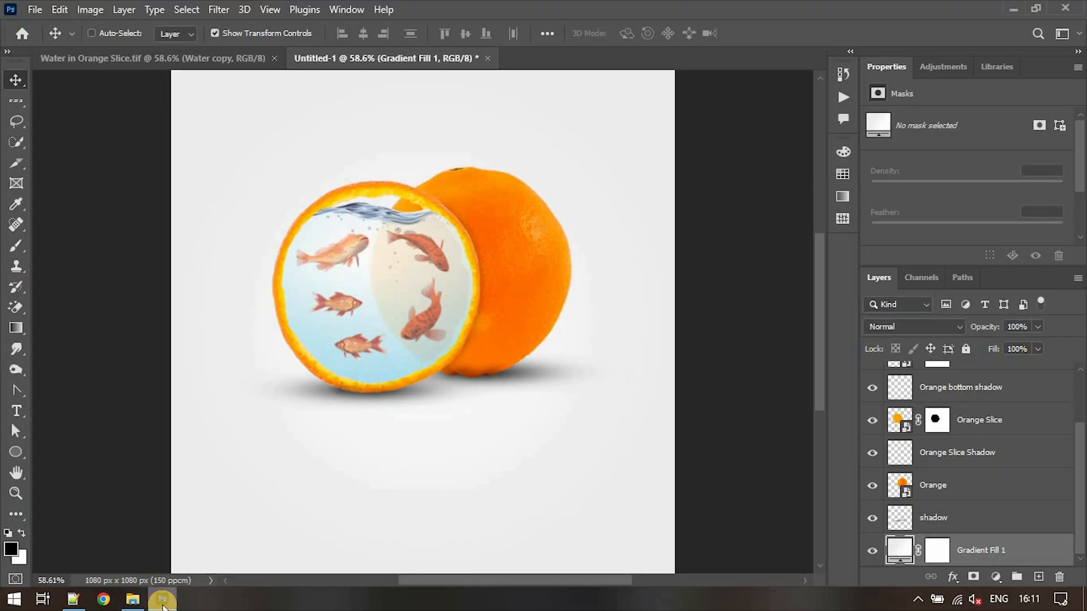